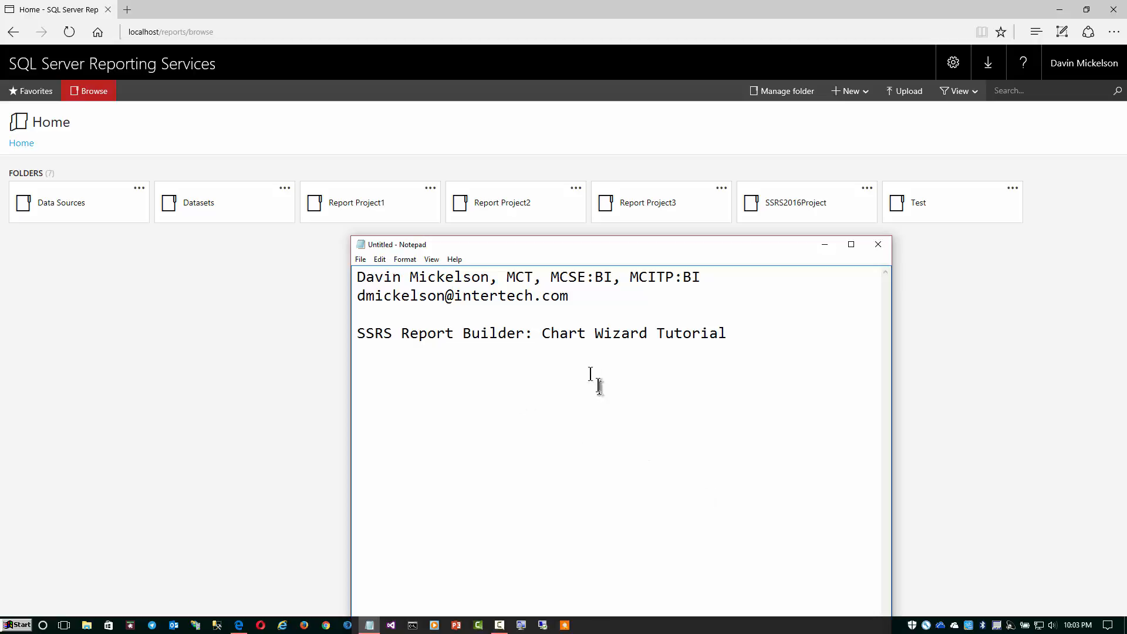
left_click(311, 455)
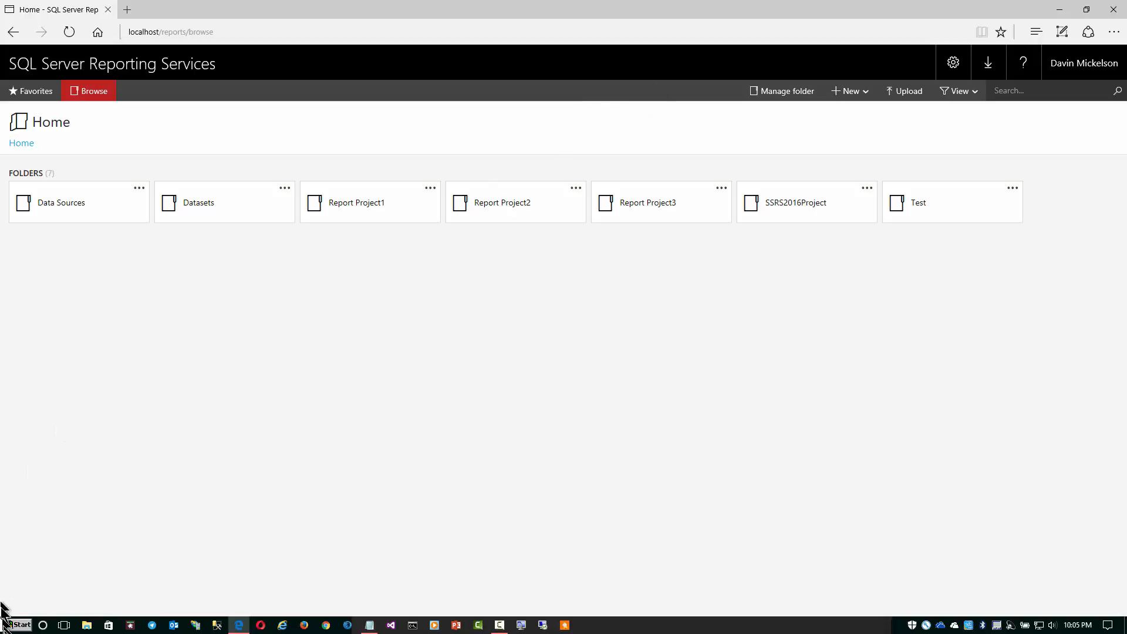
left_click(23, 625)
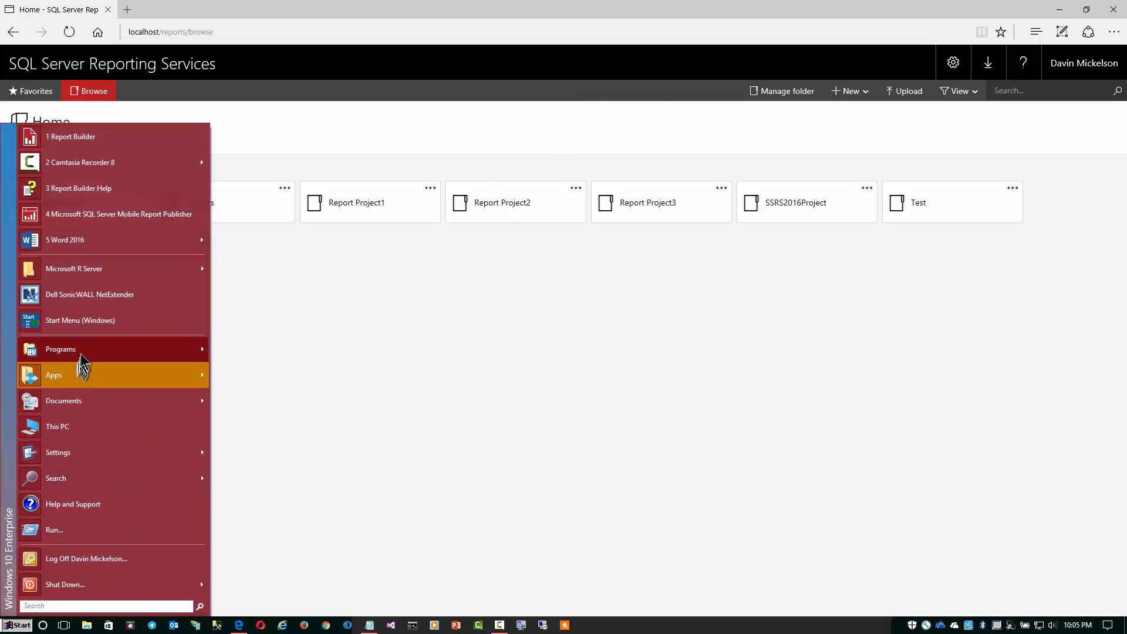
mouse_move(91, 355)
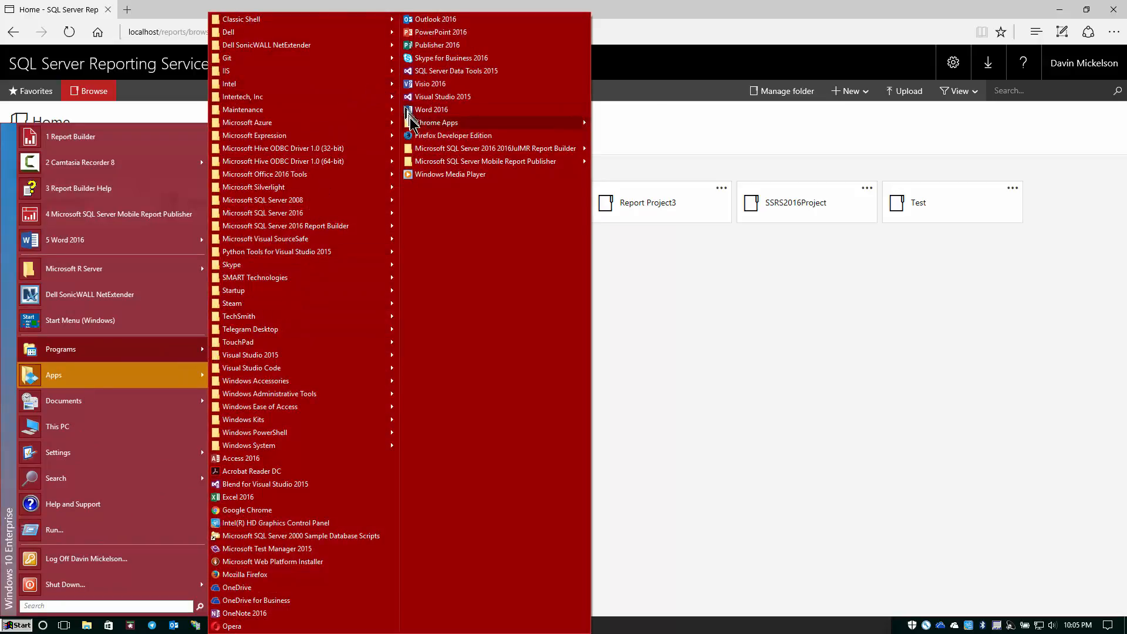
mouse_move(546, 150)
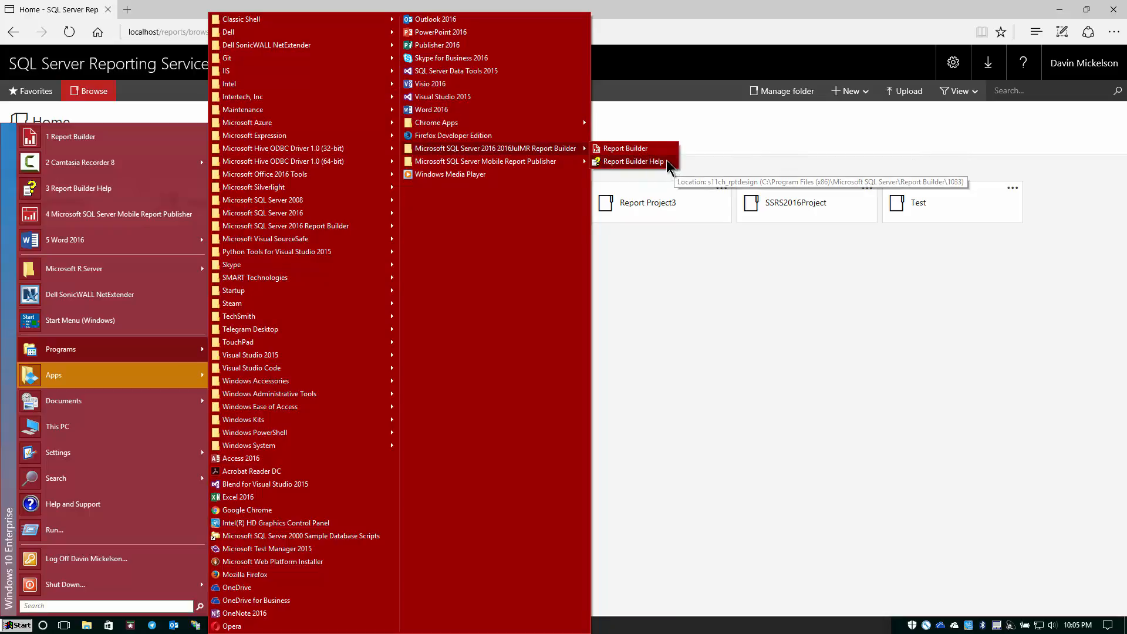
left_click(717, 55)
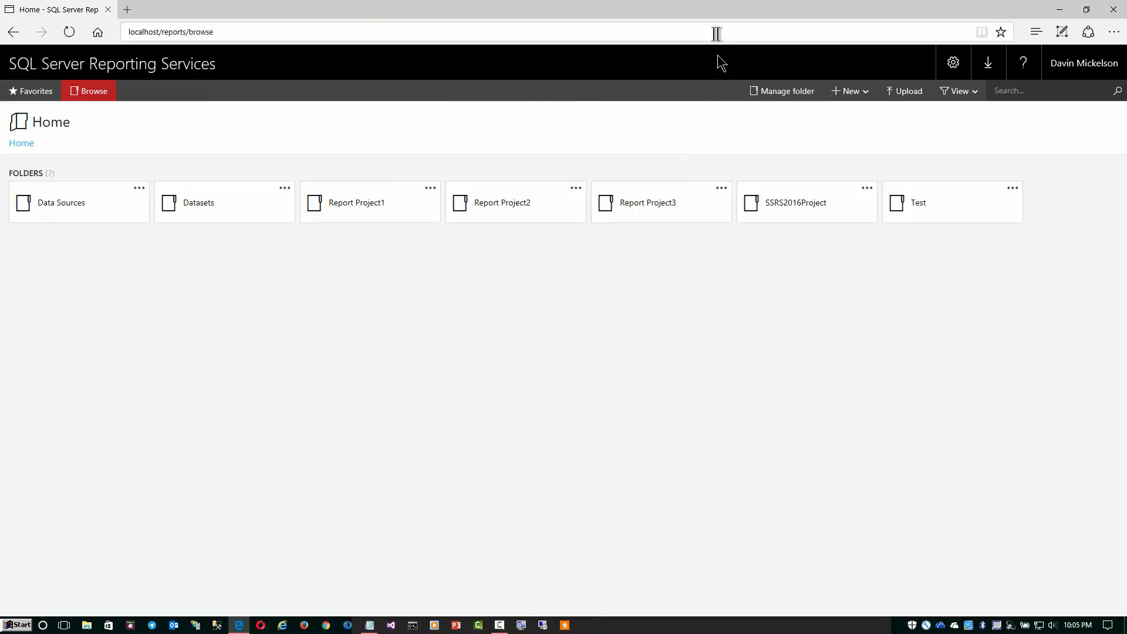
- Create a new paginated report from the portal's Home folder, allow the switch to Report Builder, and start the Chart Wizard
left_click(860, 92)
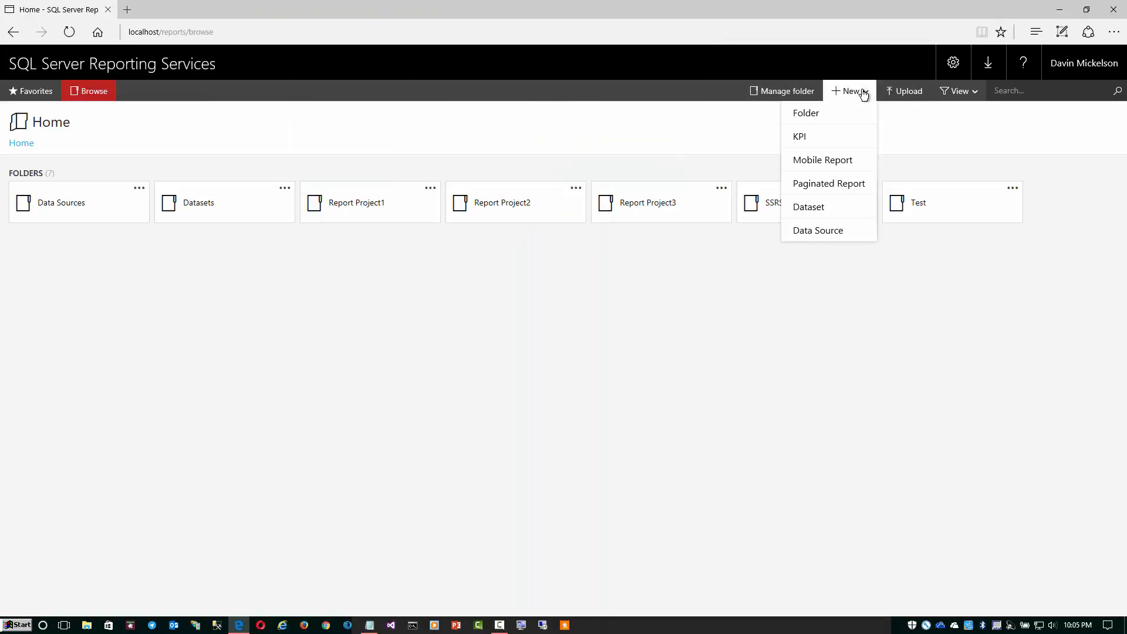
left_click(845, 183)
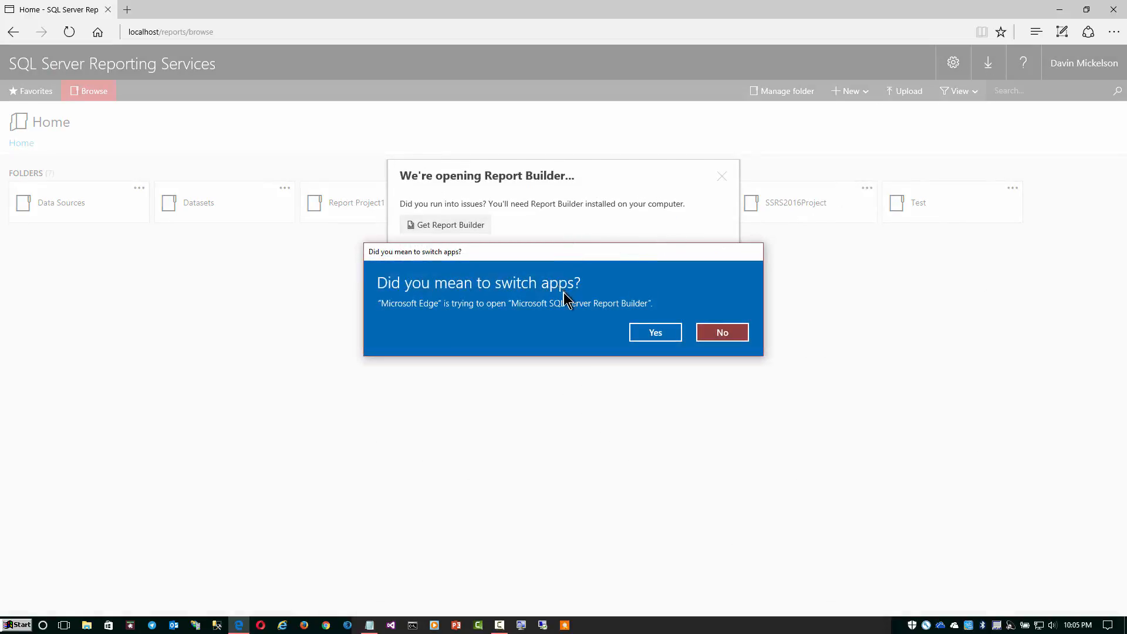
left_click(653, 334)
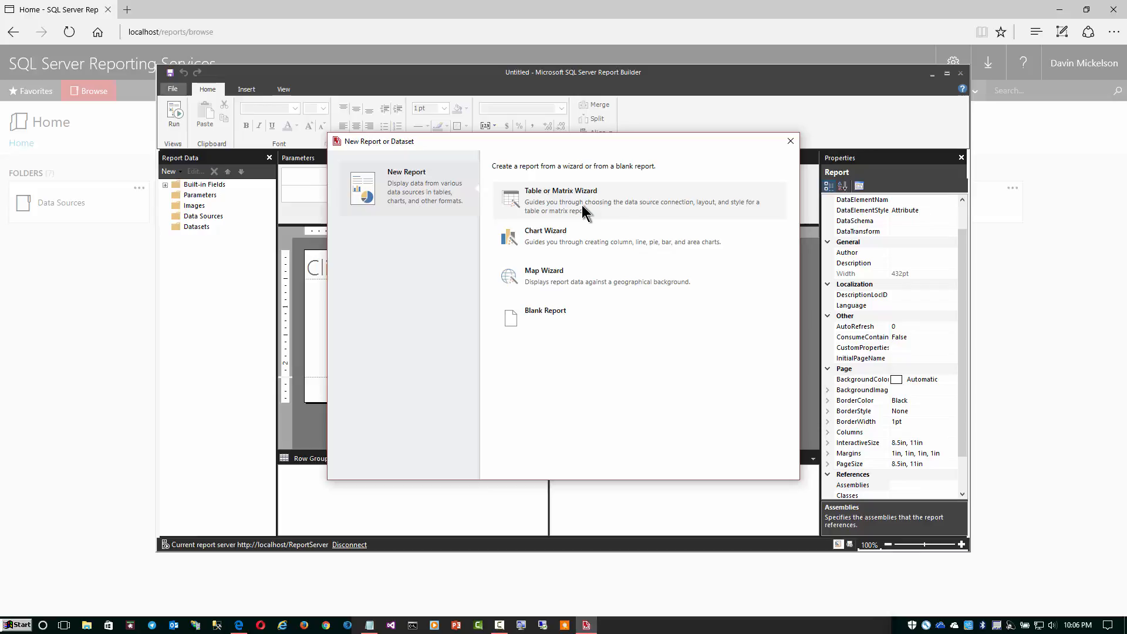
left_click(580, 238)
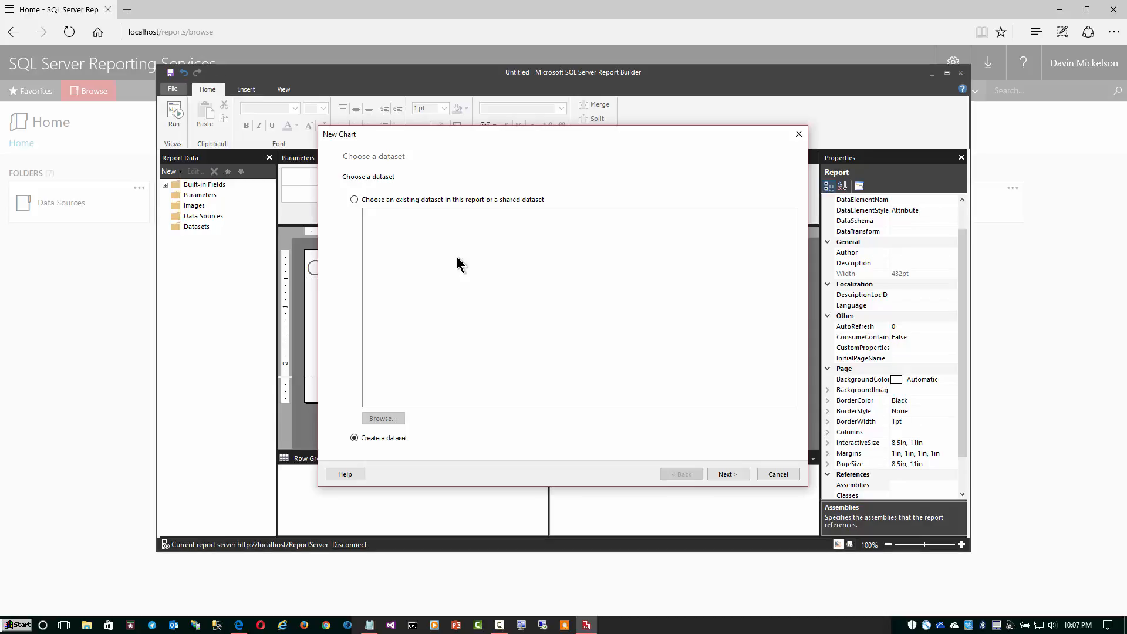
- Choose to create a dataset, and test and accept the SDSNorthwind data source connection for it
left_click(720, 476)
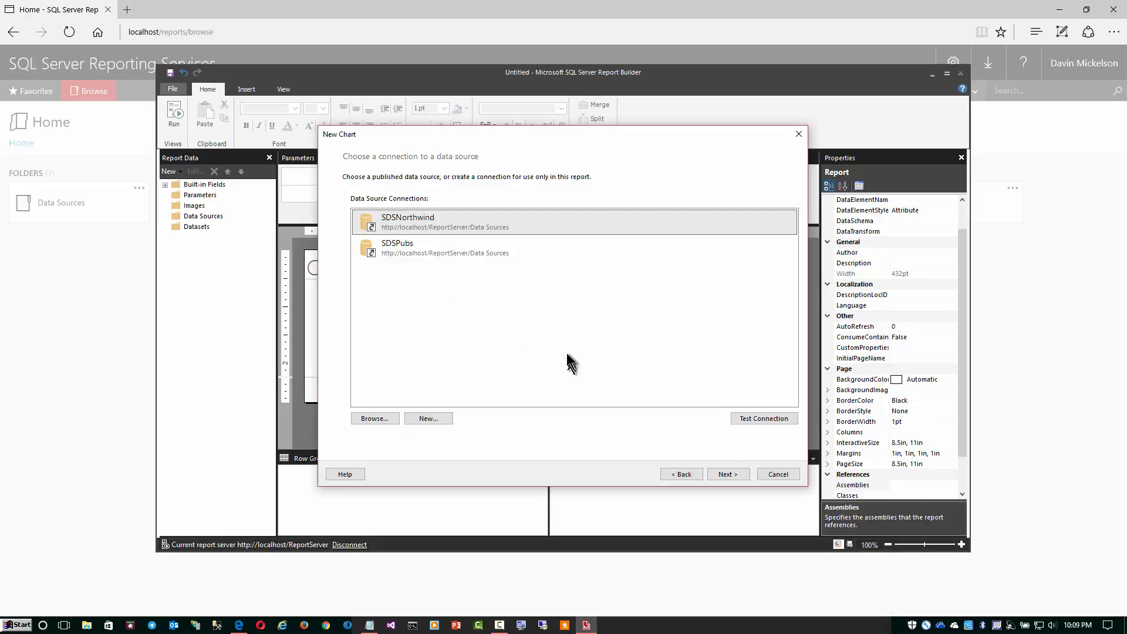
left_click(748, 417)
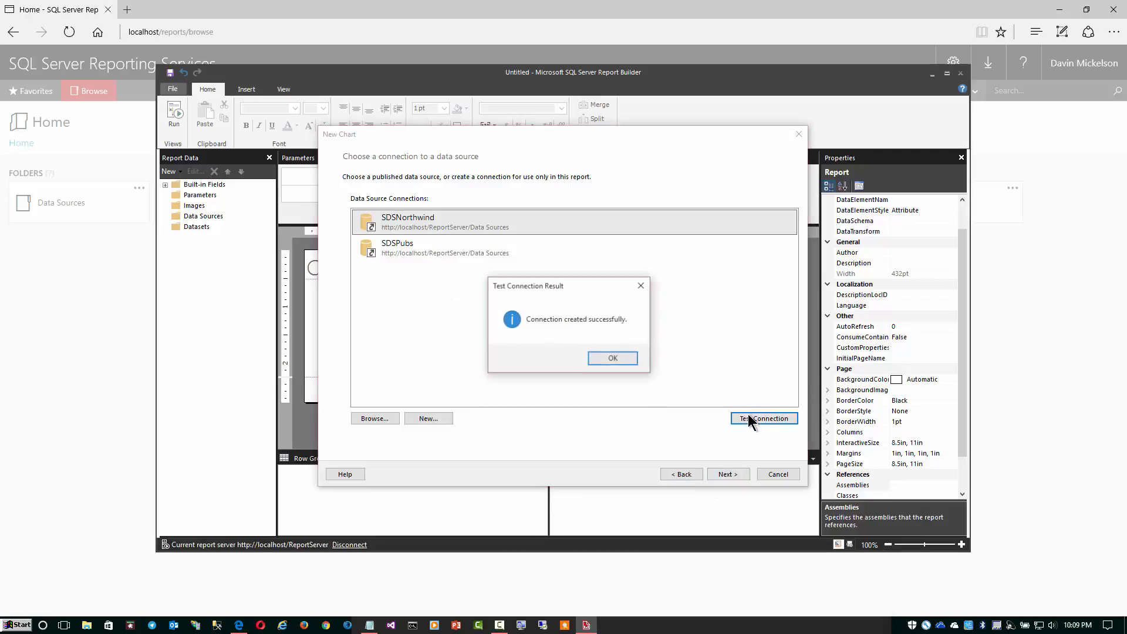
left_click(619, 360)
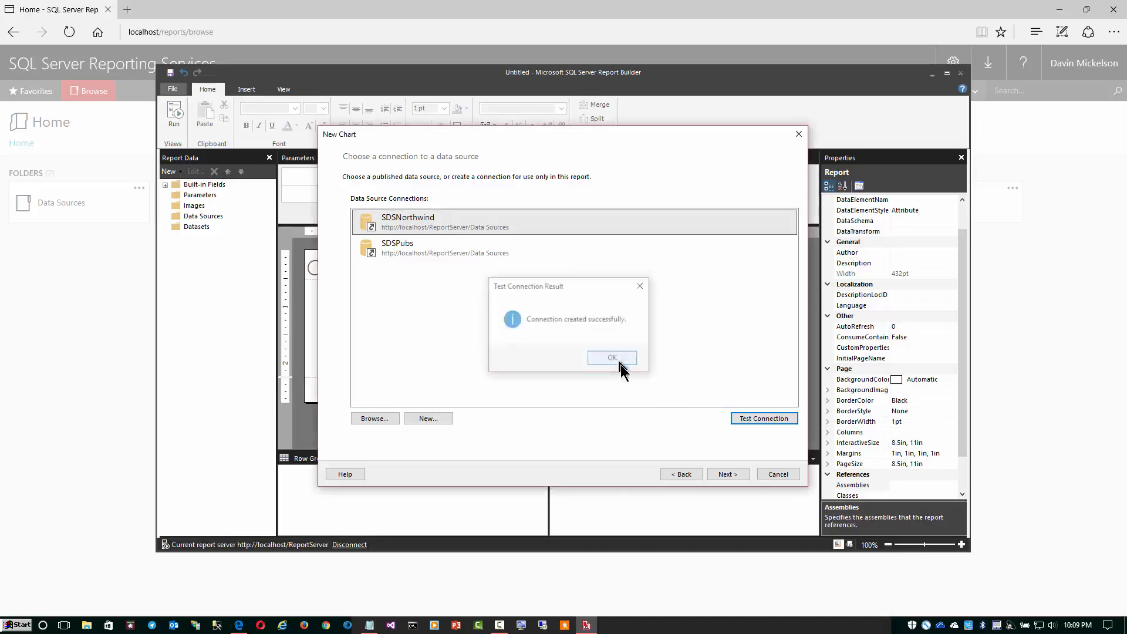
left_click(738, 476)
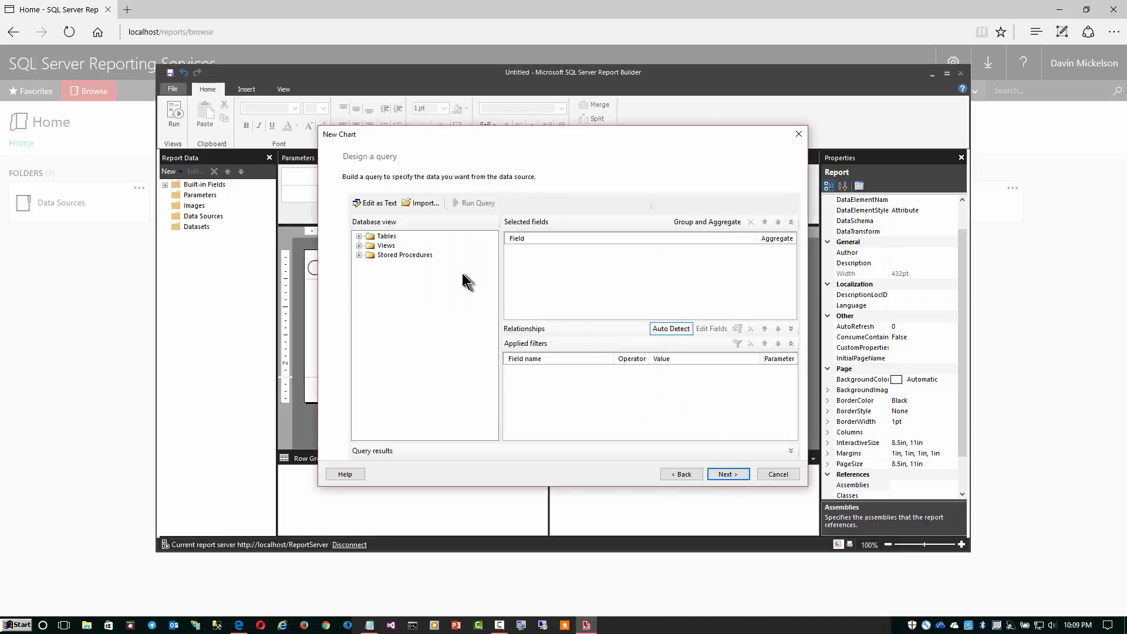
left_click(359, 236)
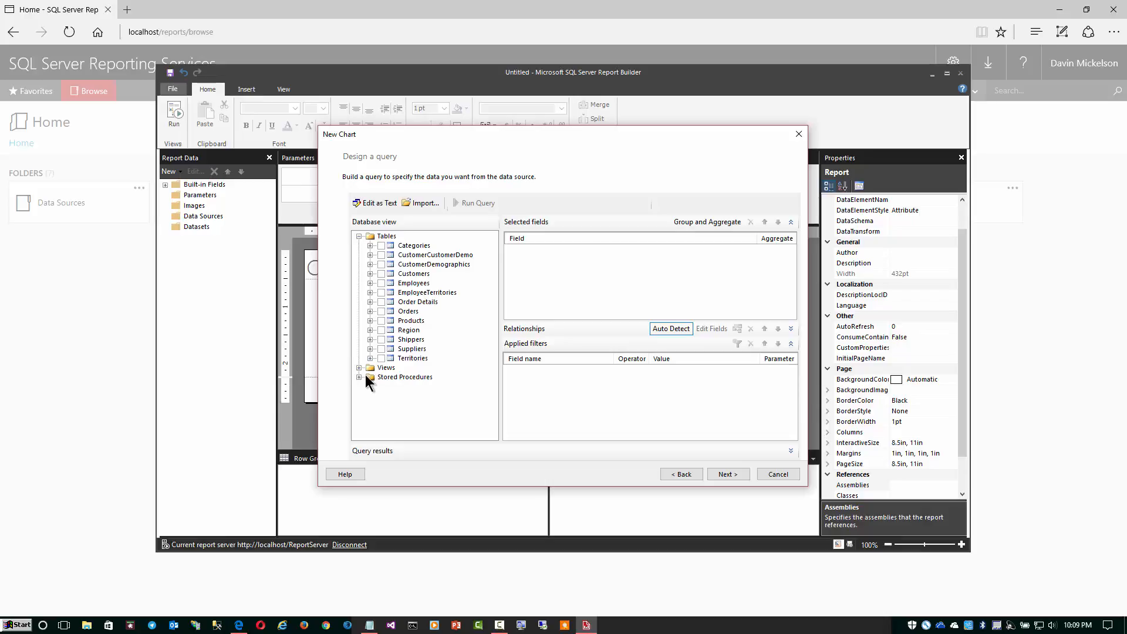
left_click(369, 203)
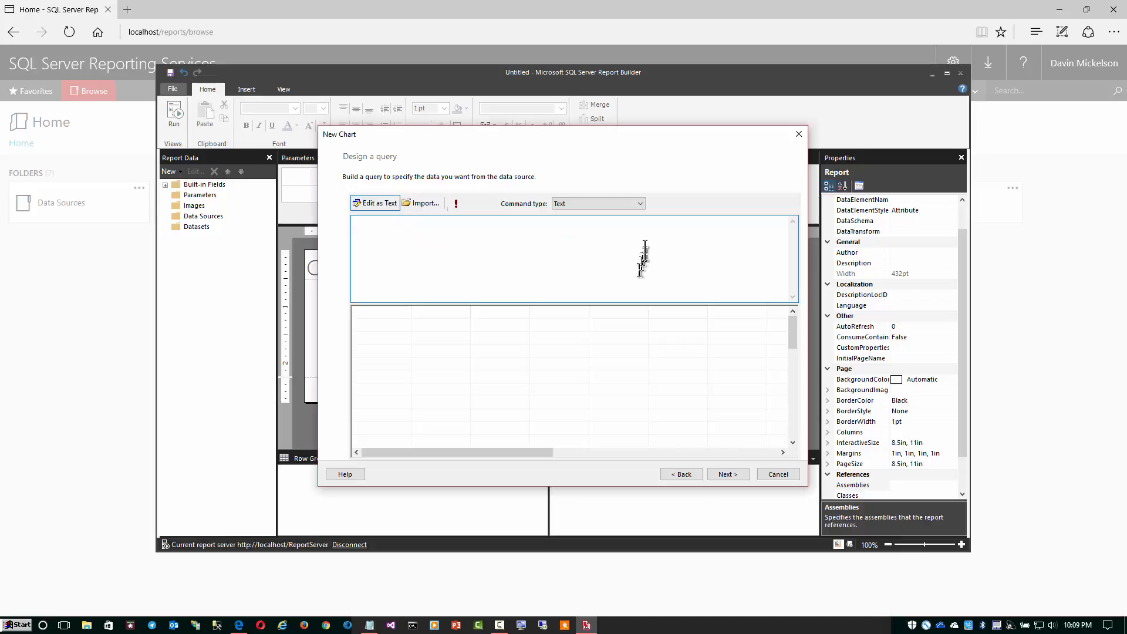
left_click(639, 206)
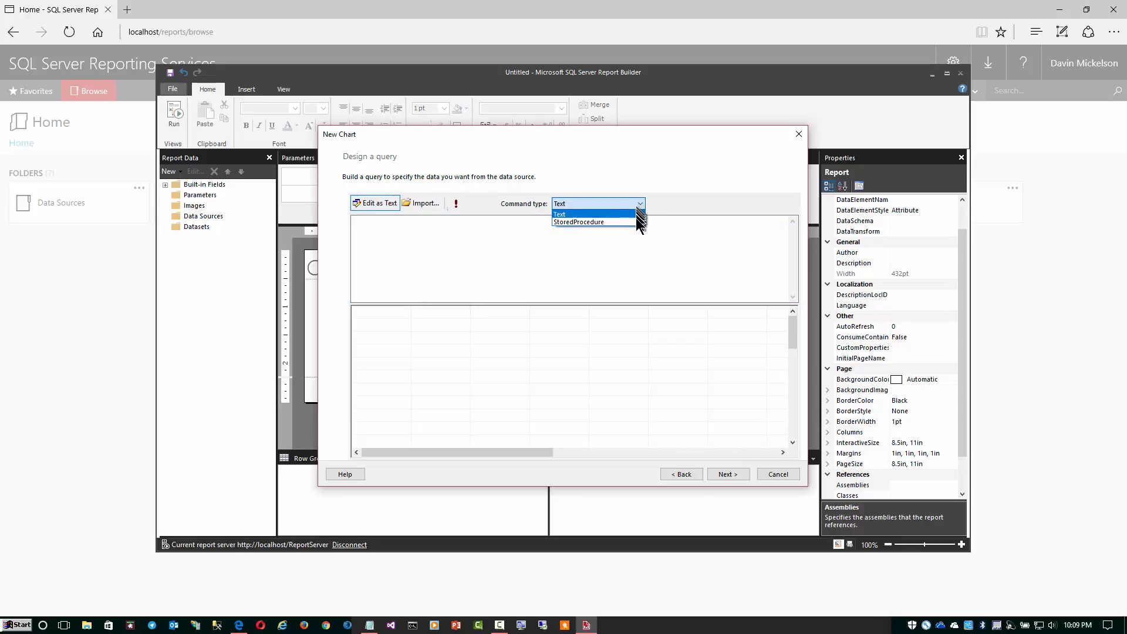
left_click(635, 222)
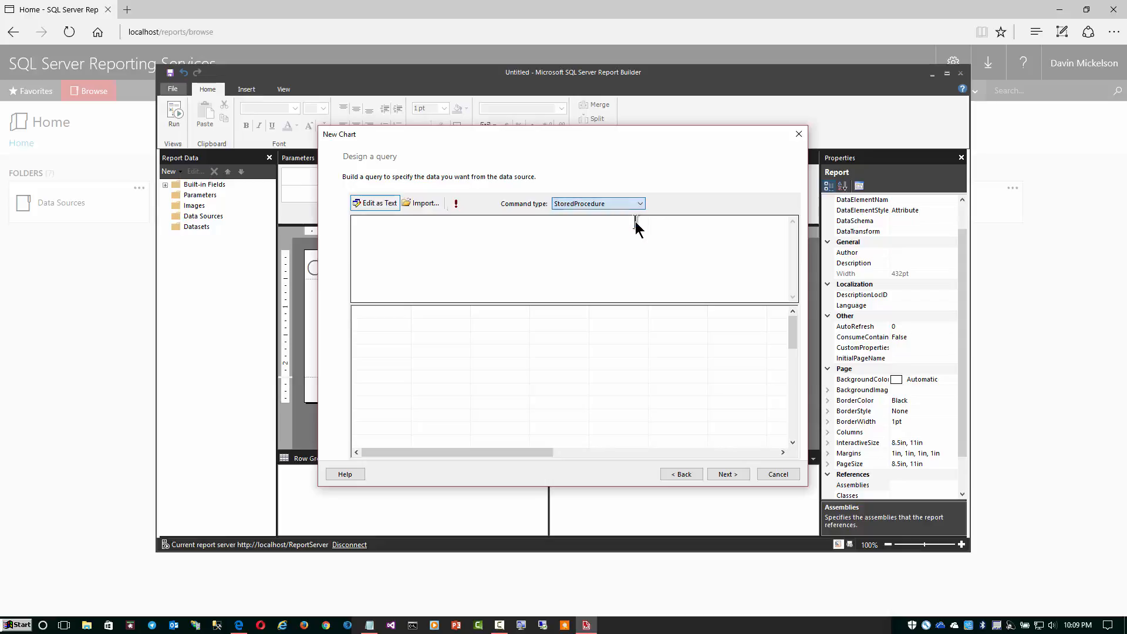
left_click(523, 247)
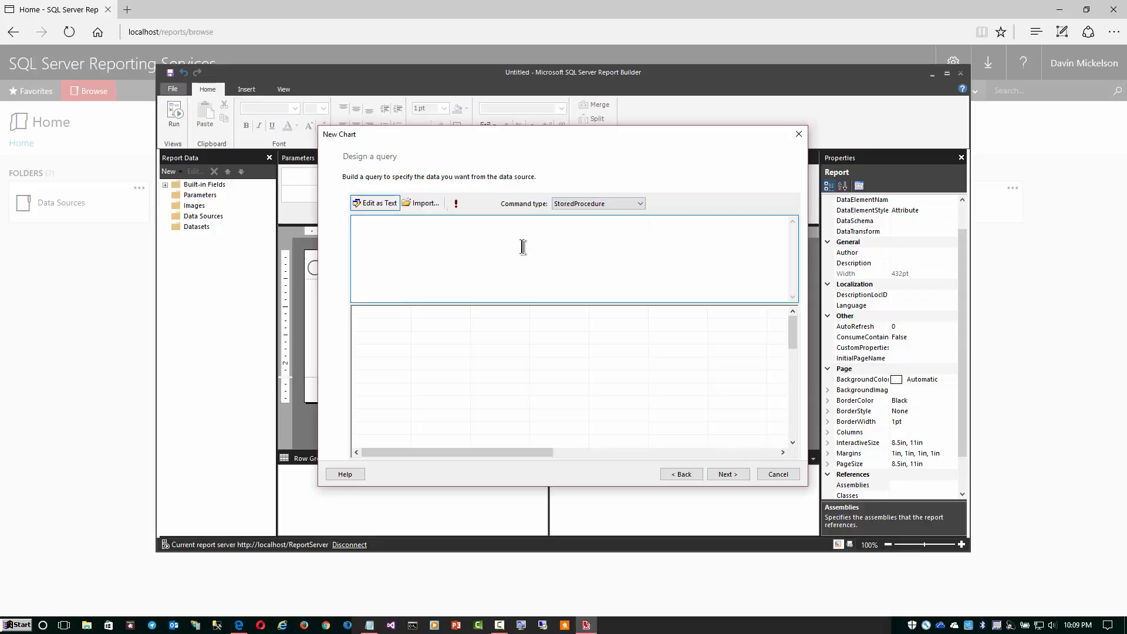
left_click(640, 203)
left_click(634, 212)
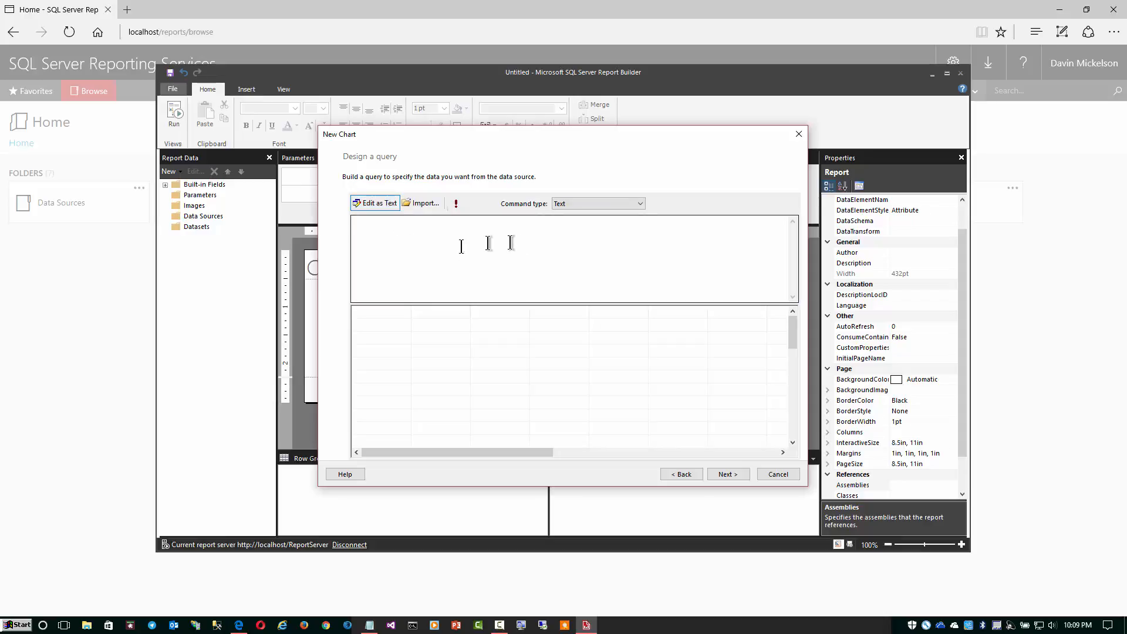
left_click(371, 203)
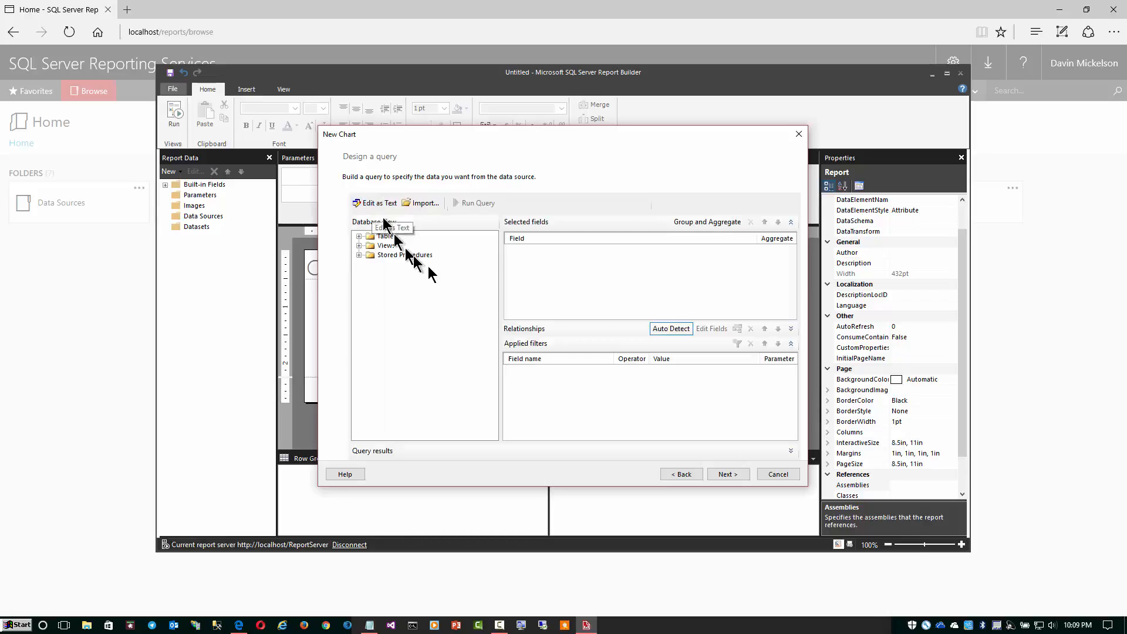
- Add the CategoryName, ProductName and ProductSales fields of the Sales by Category view to the query, leaving out CategoryID
left_click(359, 236)
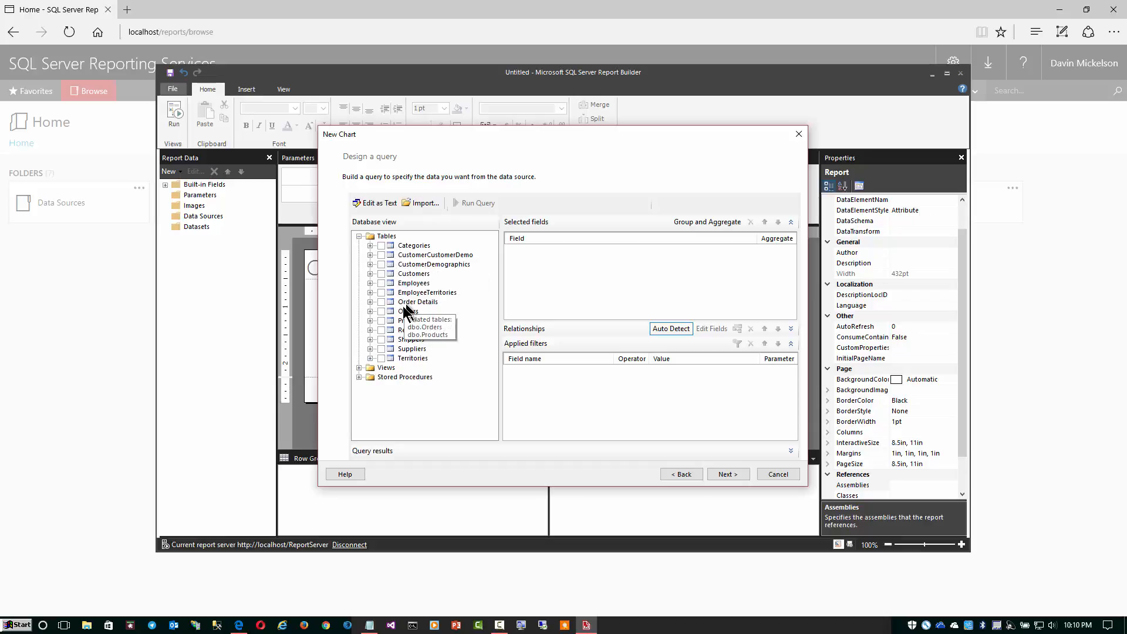
left_click(359, 367)
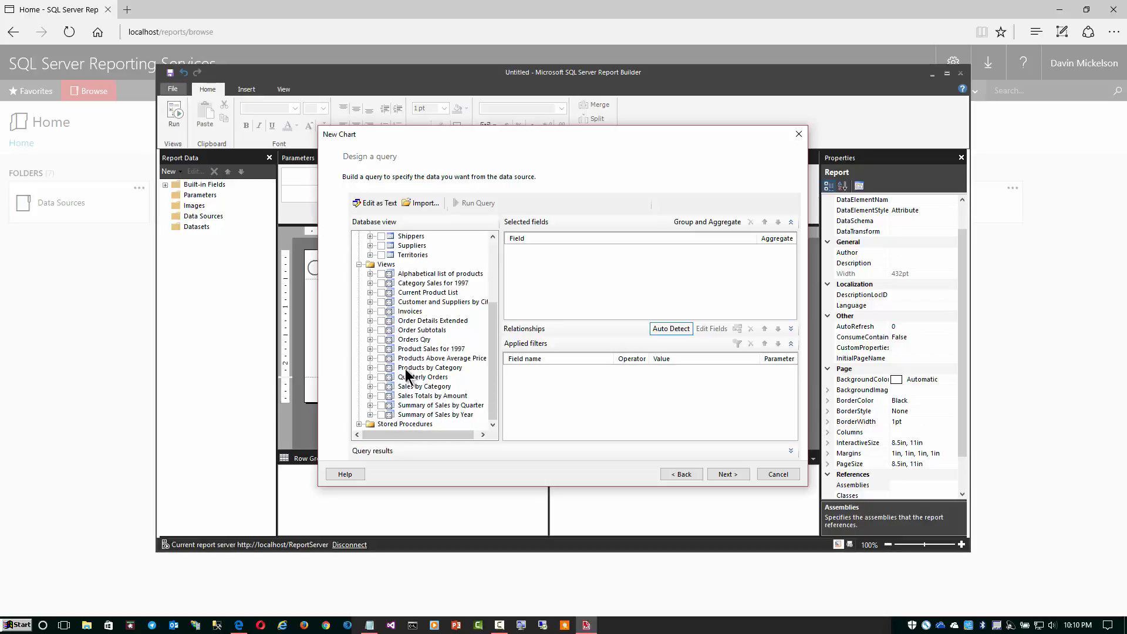
left_click(359, 424)
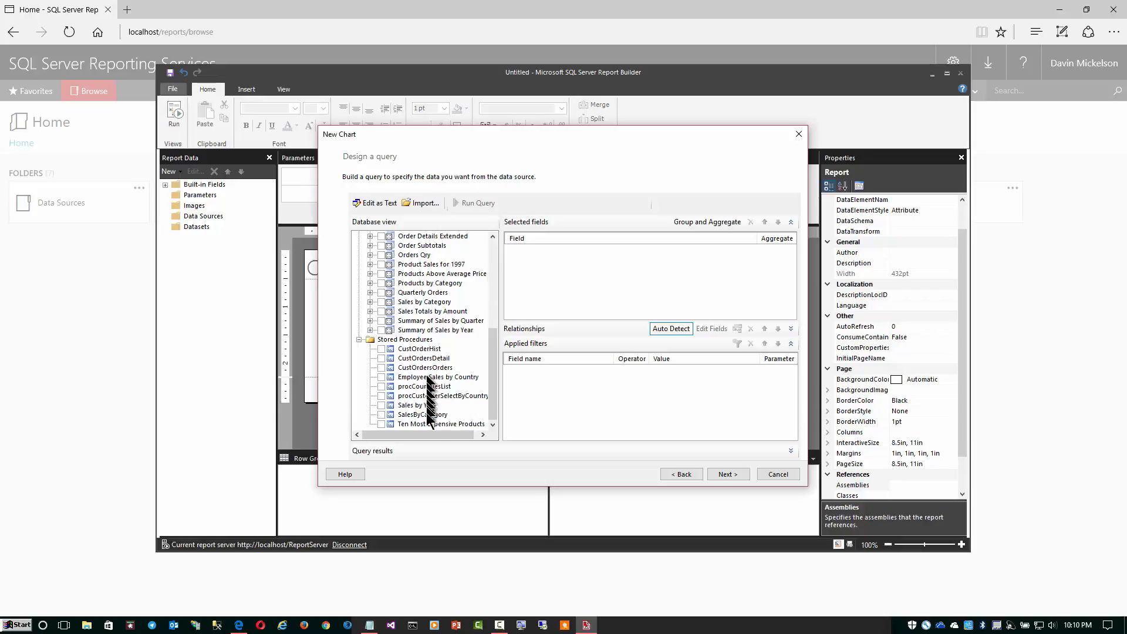
scroll(418, 344, "up", 2)
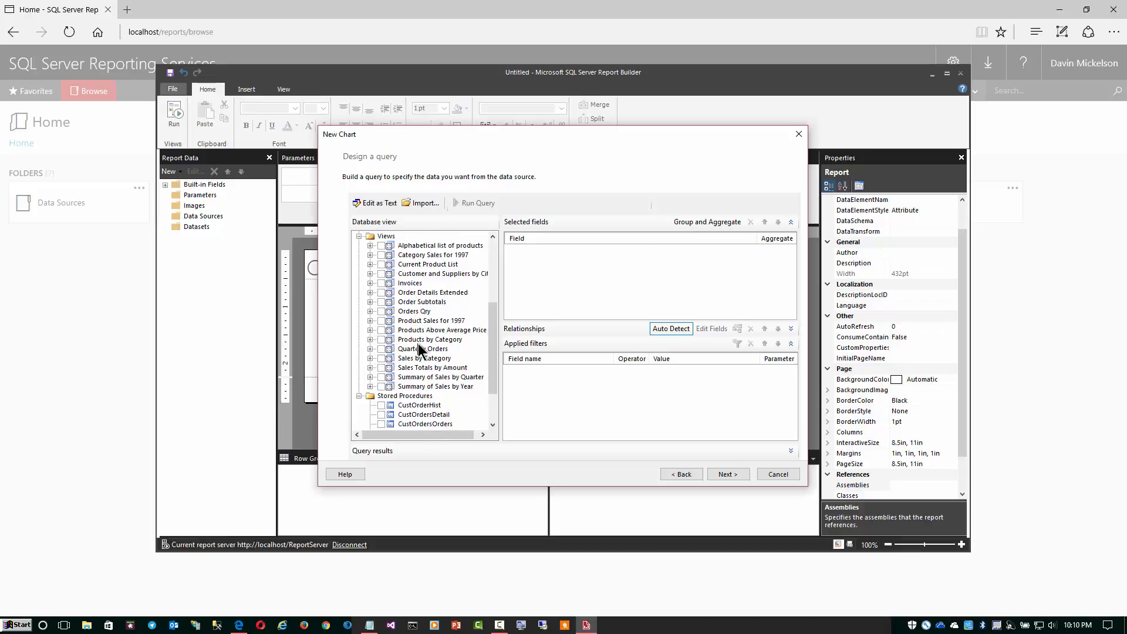
left_click(370, 358)
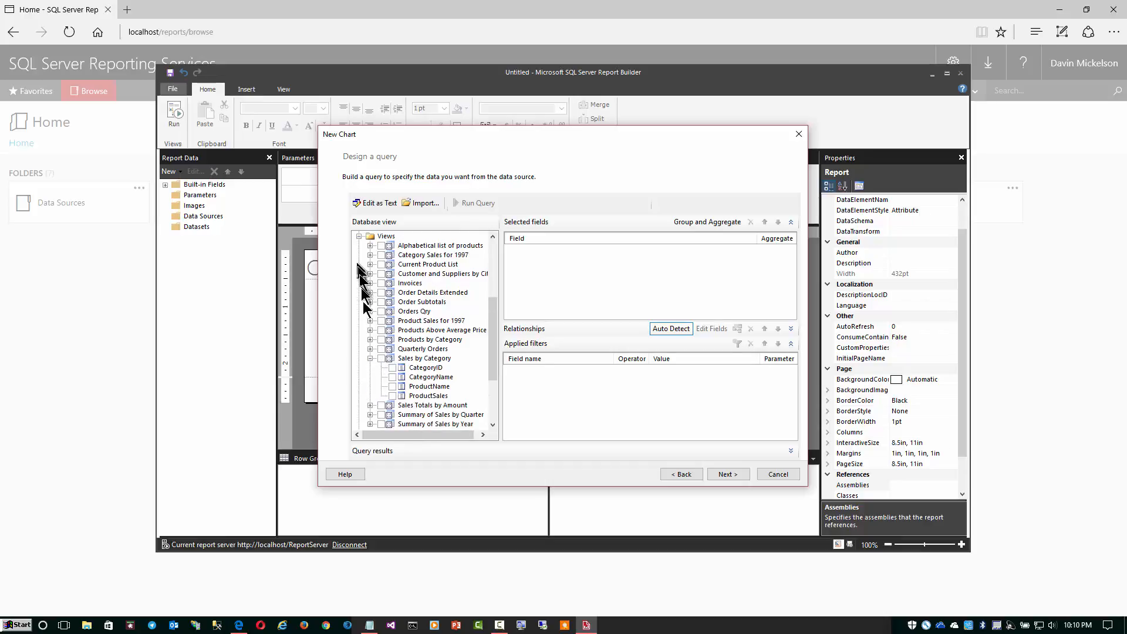
scroll(361, 352, "down", 3)
scroll(361, 358, "up", 8)
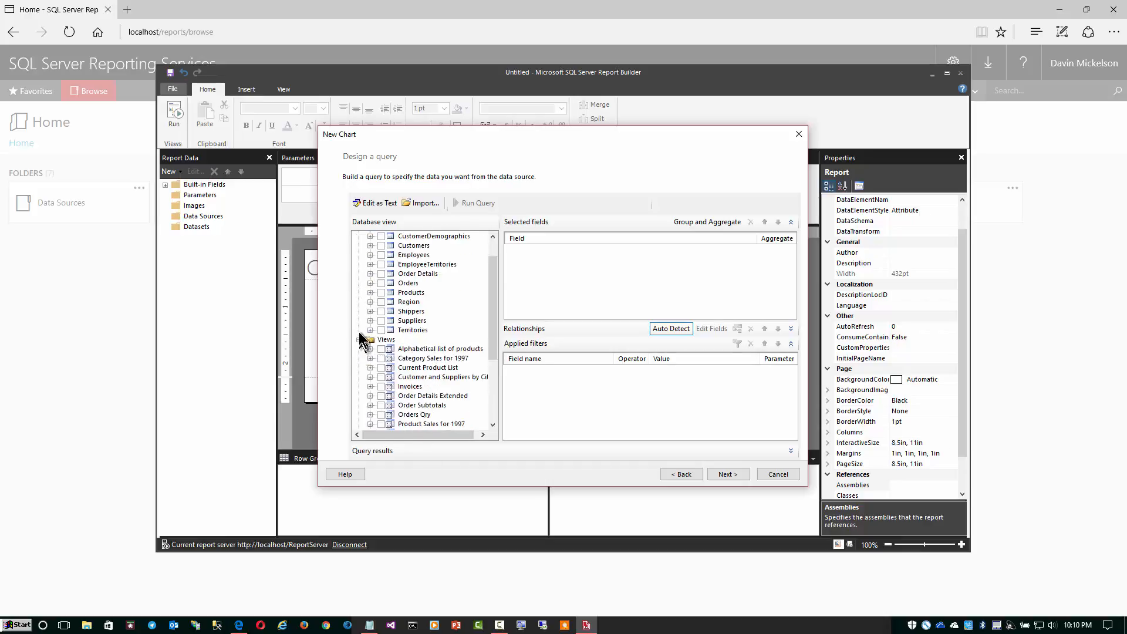
scroll(361, 252, "down", 5)
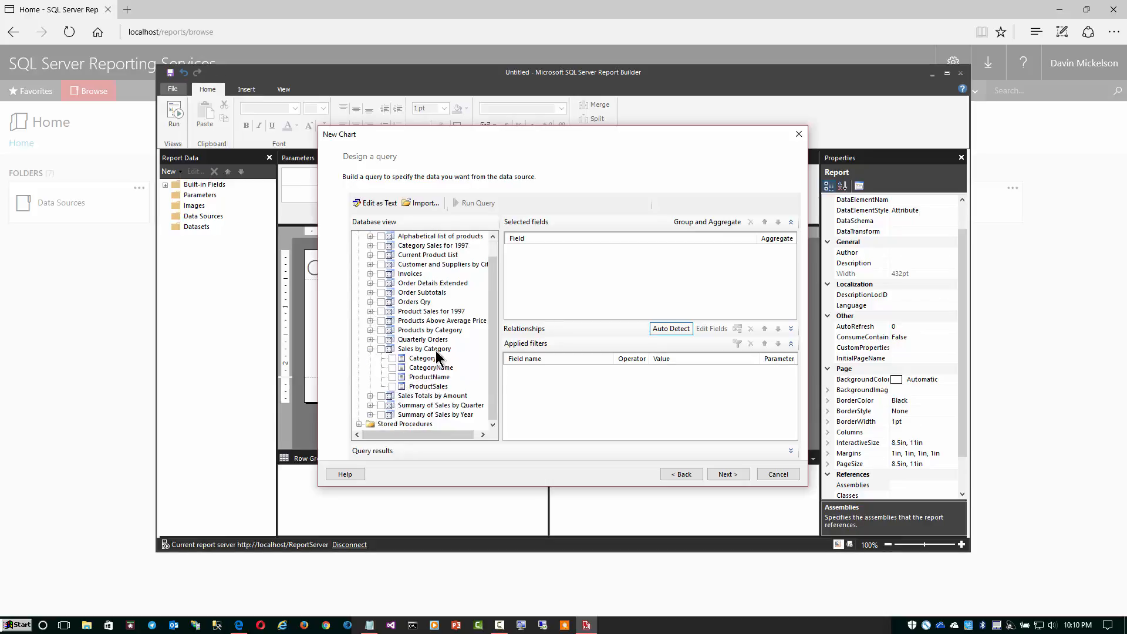
left_click(381, 349)
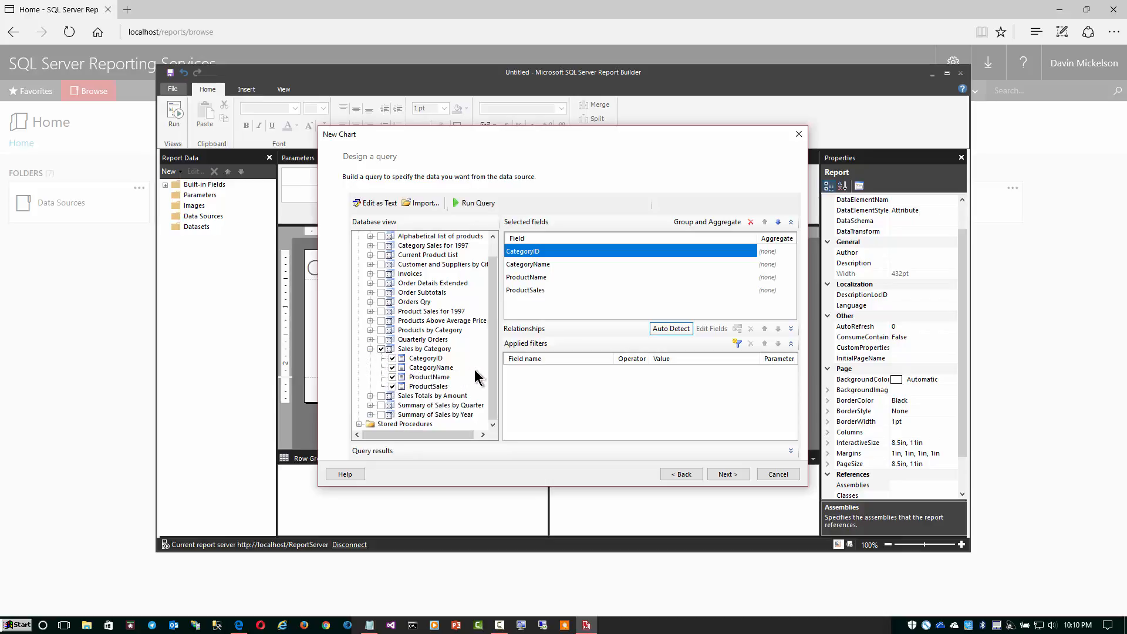
left_click(393, 358)
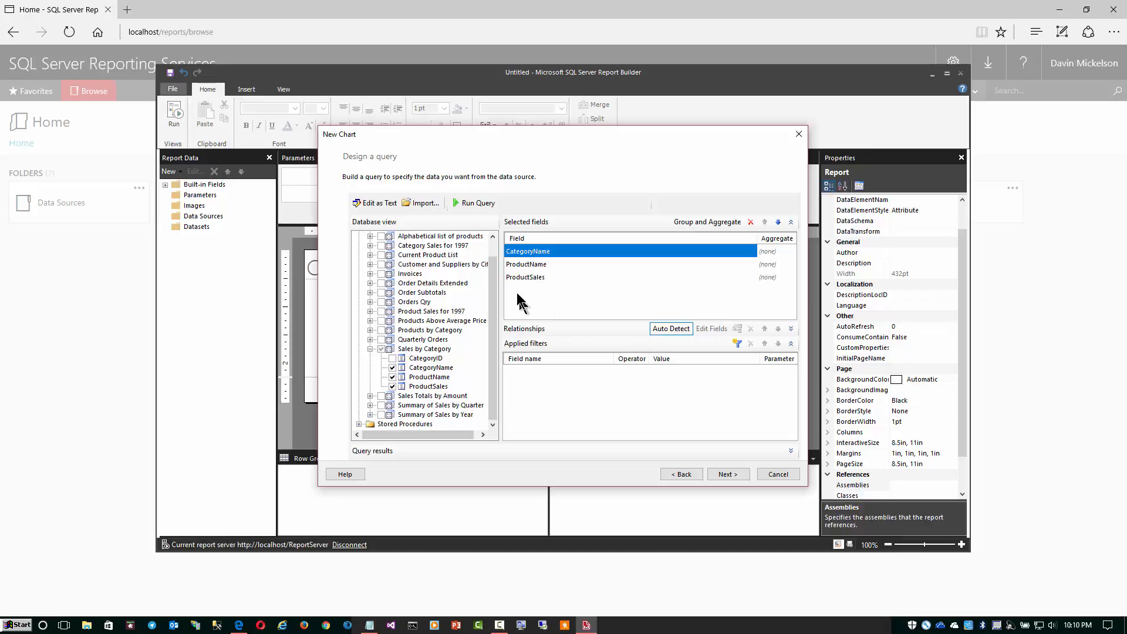
- Run the query and look through the returned category, product and sales rows
left_click(468, 203)
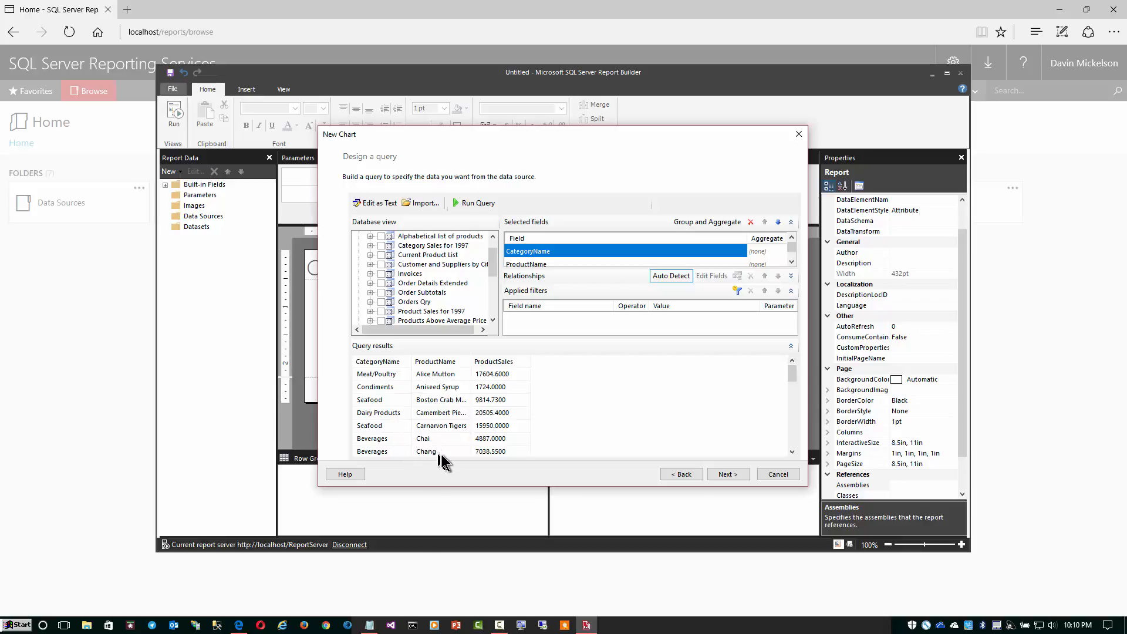
scroll(444, 456, "down", 3)
scroll(447, 458, "down", 4)
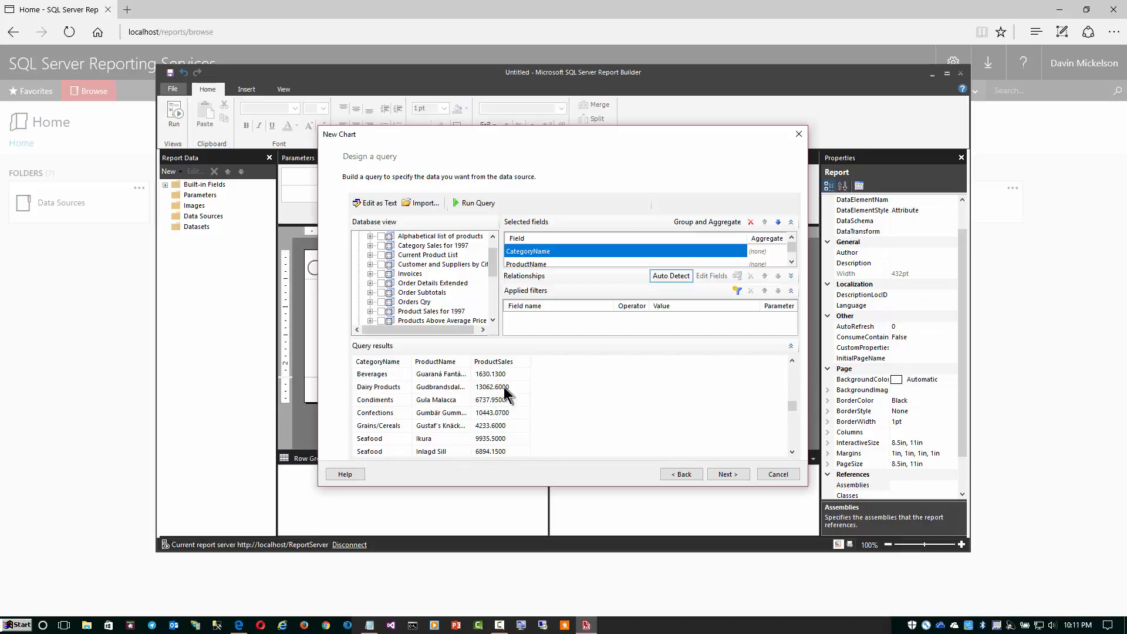
scroll(506, 384, "up", 6)
scroll(528, 387, "up", 1)
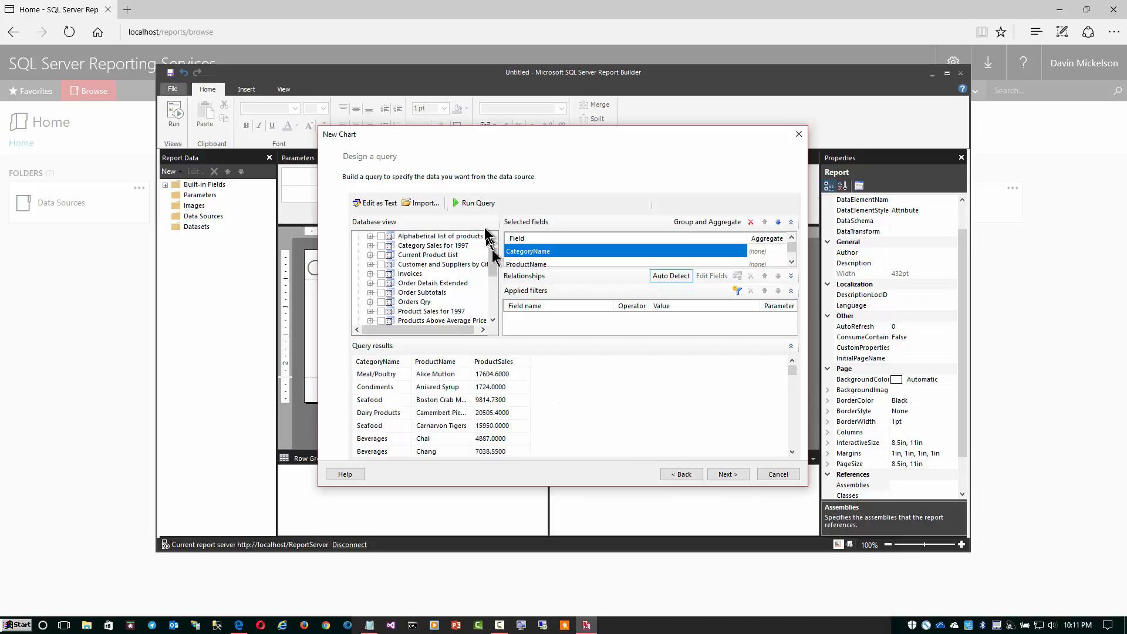
- Accept the query design, go through the available chart types, and choose Pie for the new chart
left_click(728, 474)
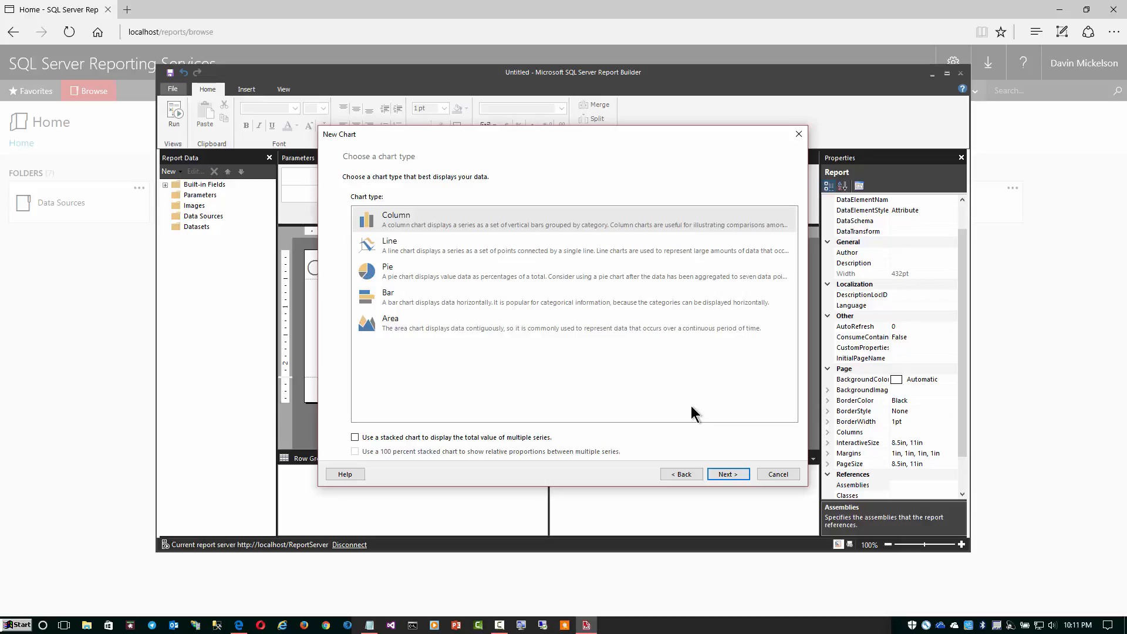
left_click(503, 249)
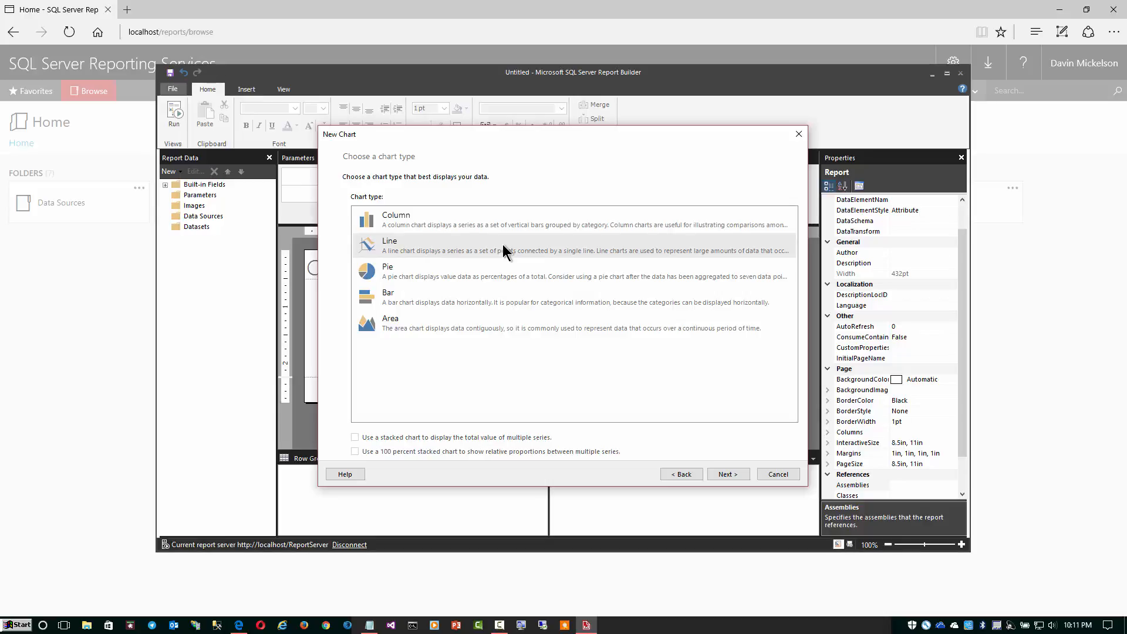
left_click(502, 272)
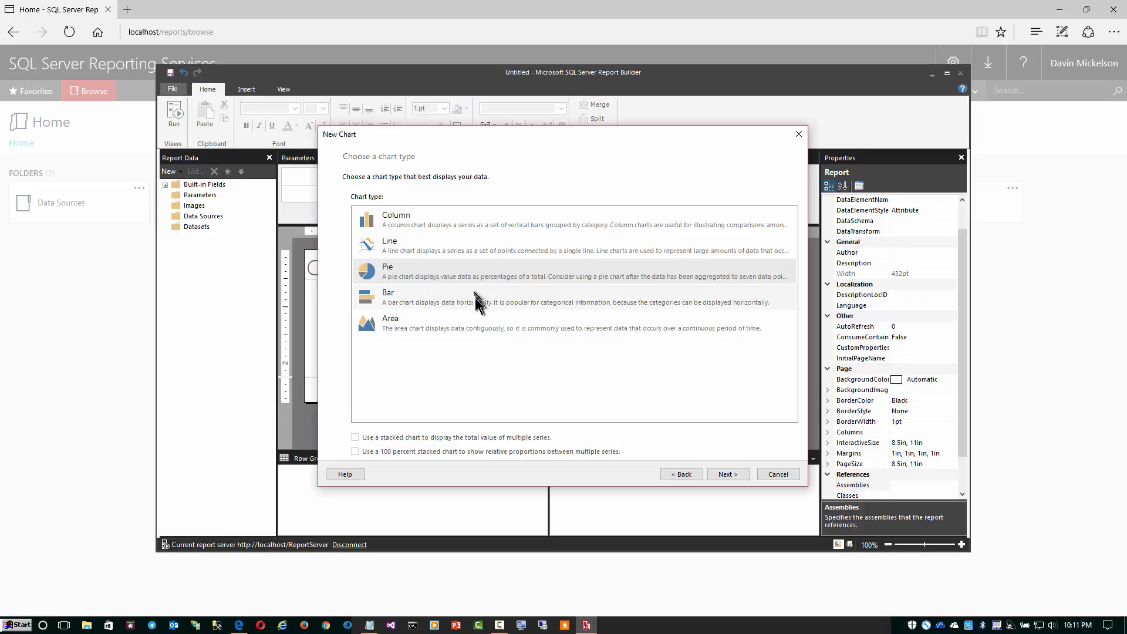
left_click(474, 298)
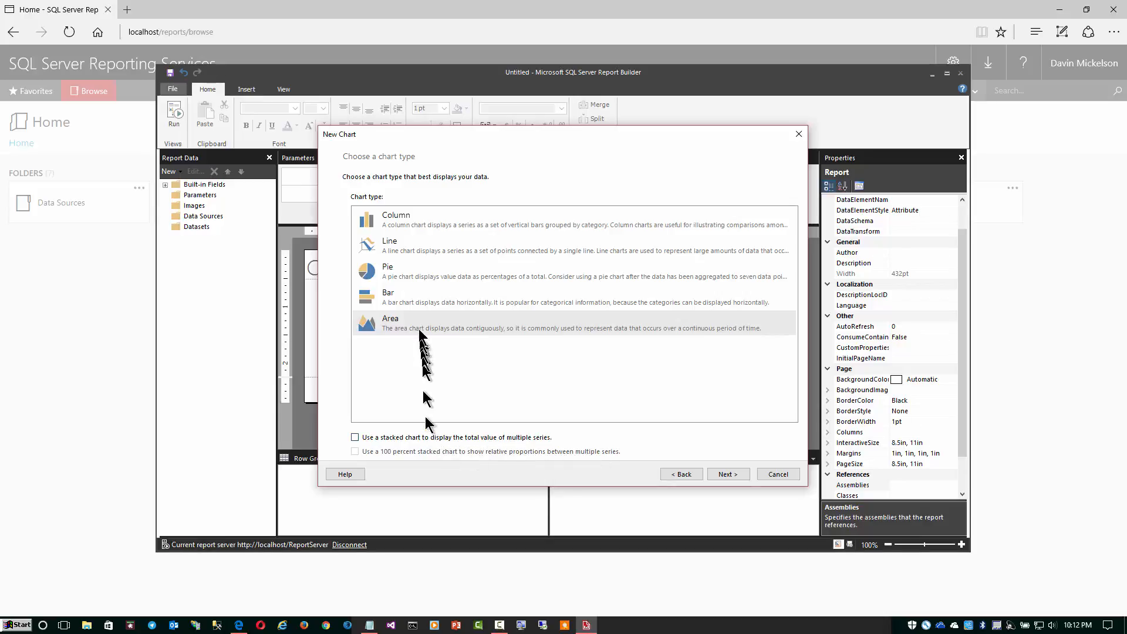
left_click(417, 300)
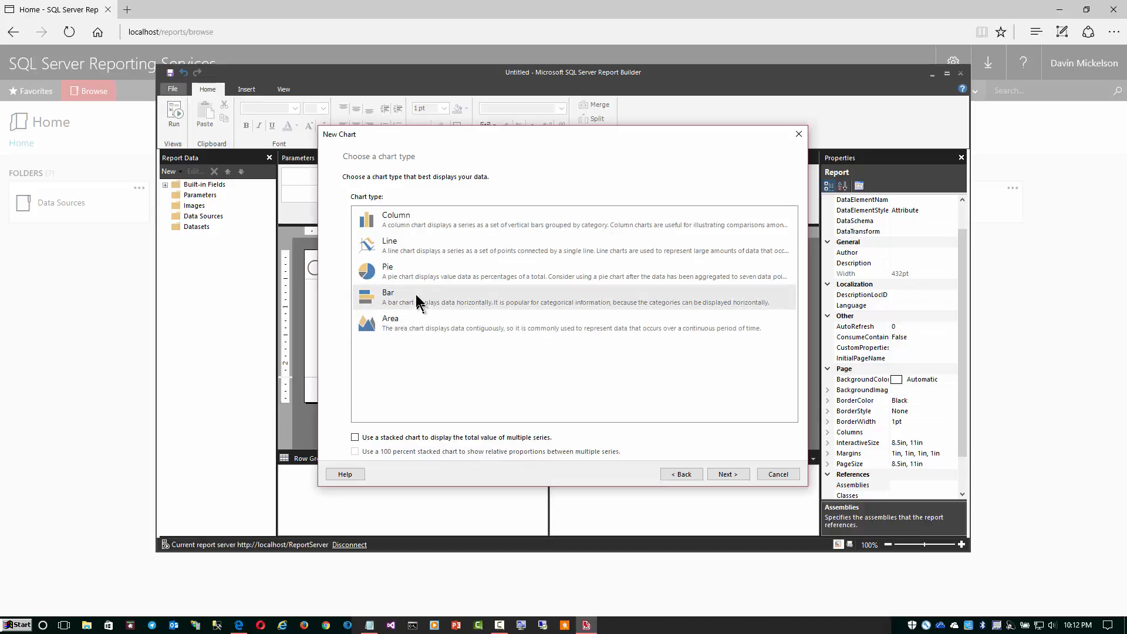
left_click(417, 273)
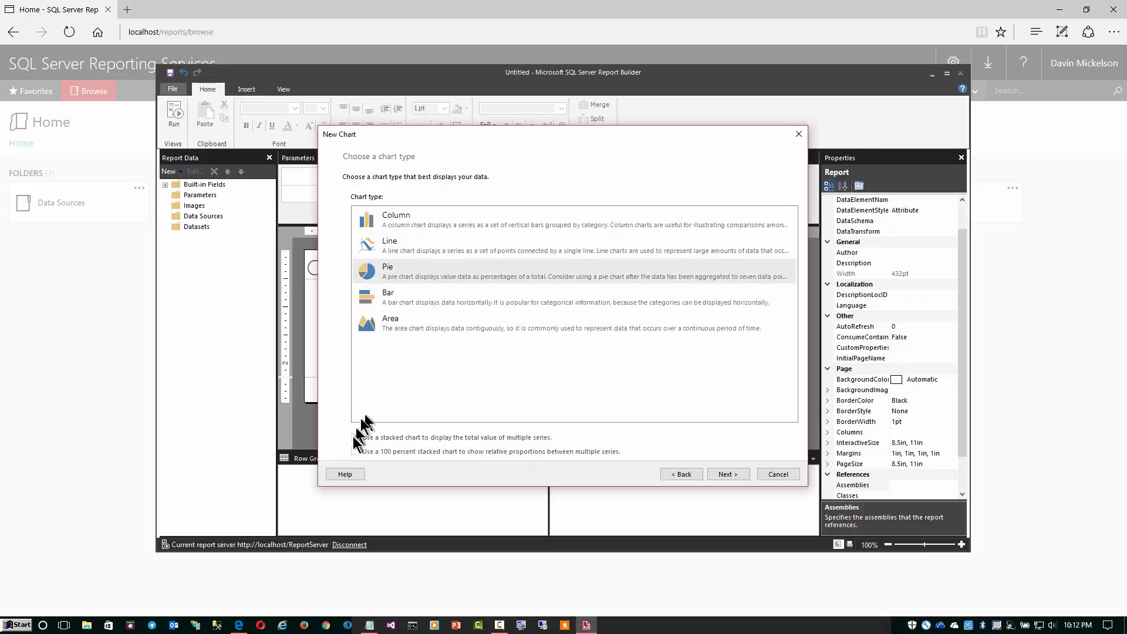
left_click(394, 246)
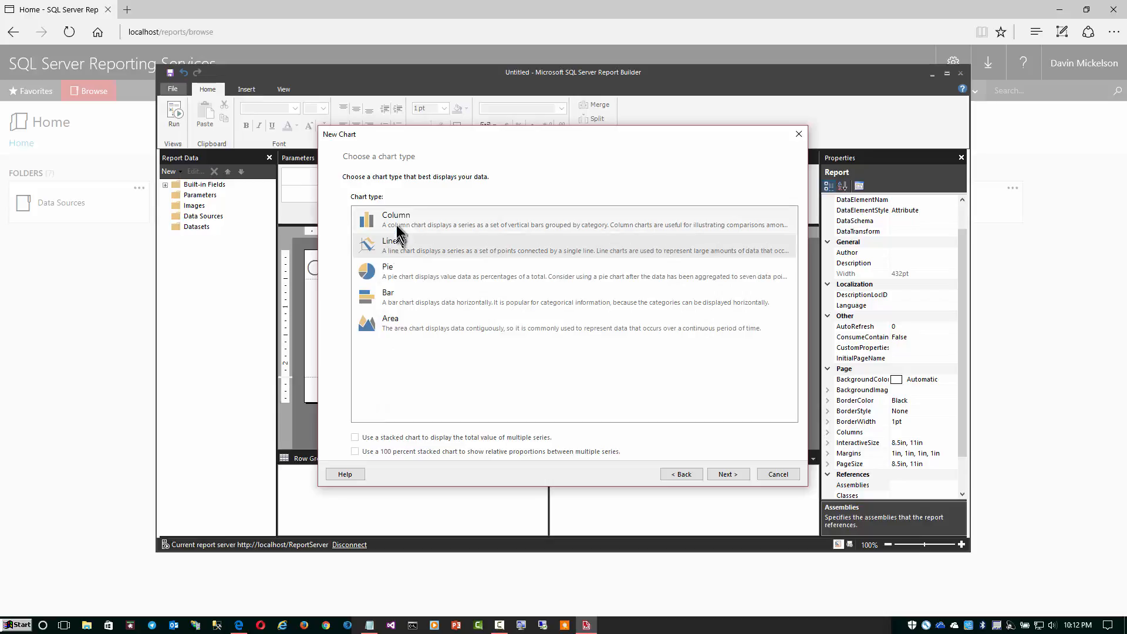
left_click(396, 228)
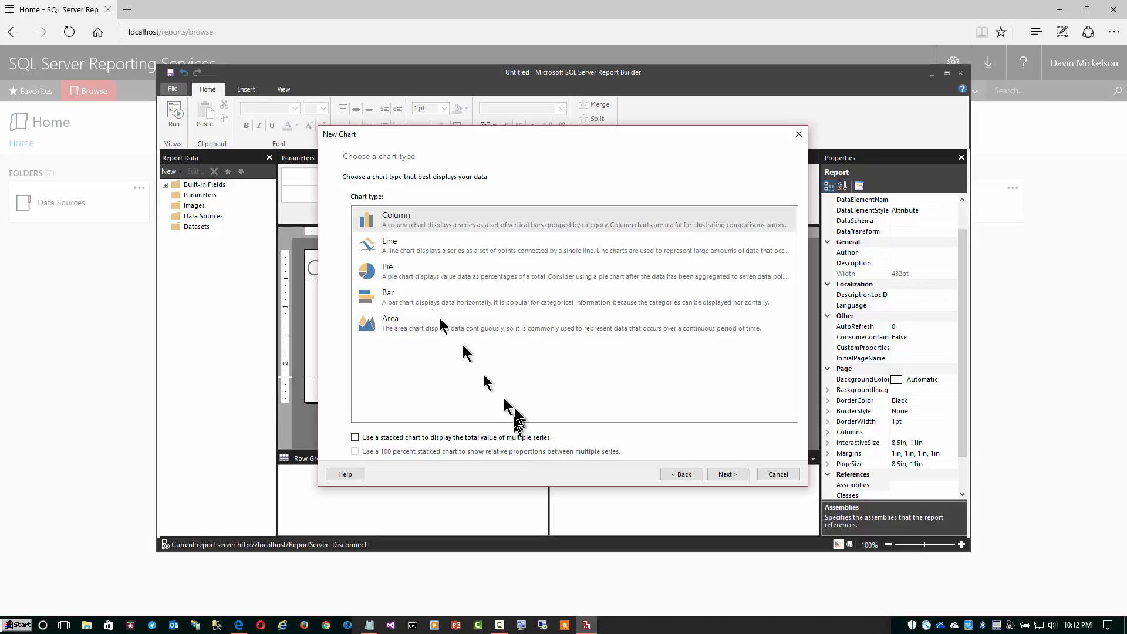
left_click(409, 279)
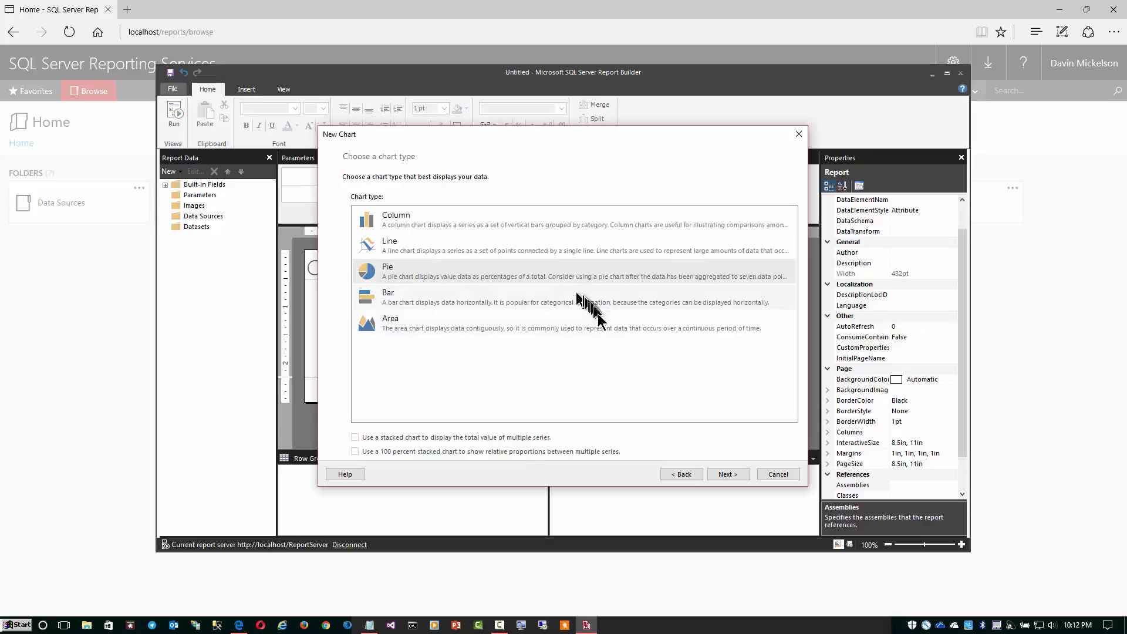
left_click(727, 474)
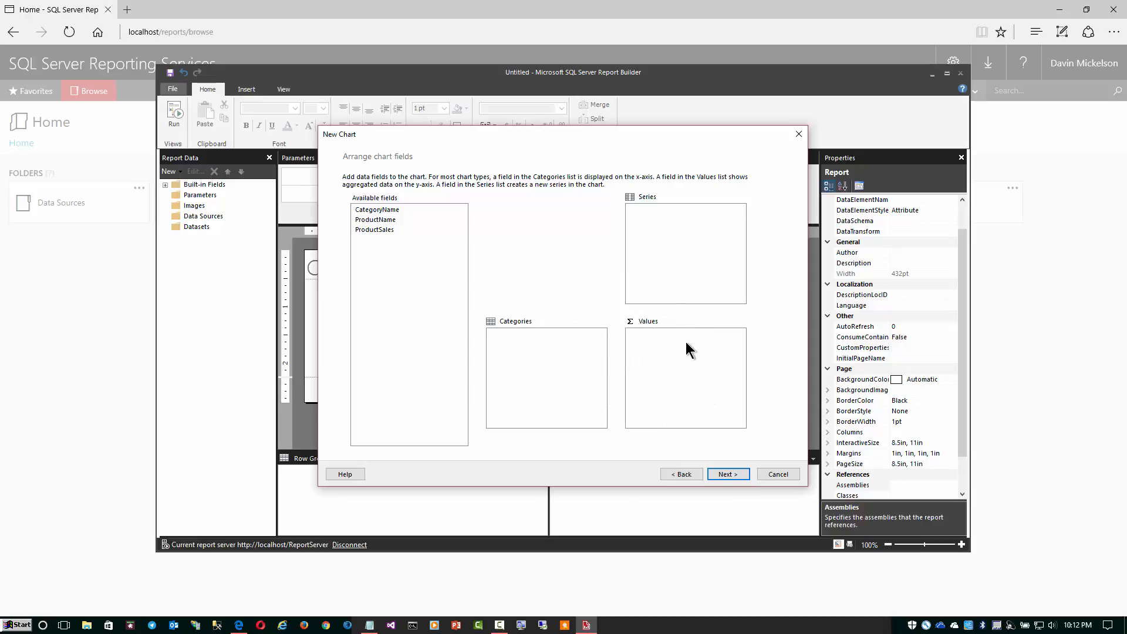
- Assign ProductSales to the chart's values and CategoryName to its categories, and finish the wizard
left_click(392, 230)
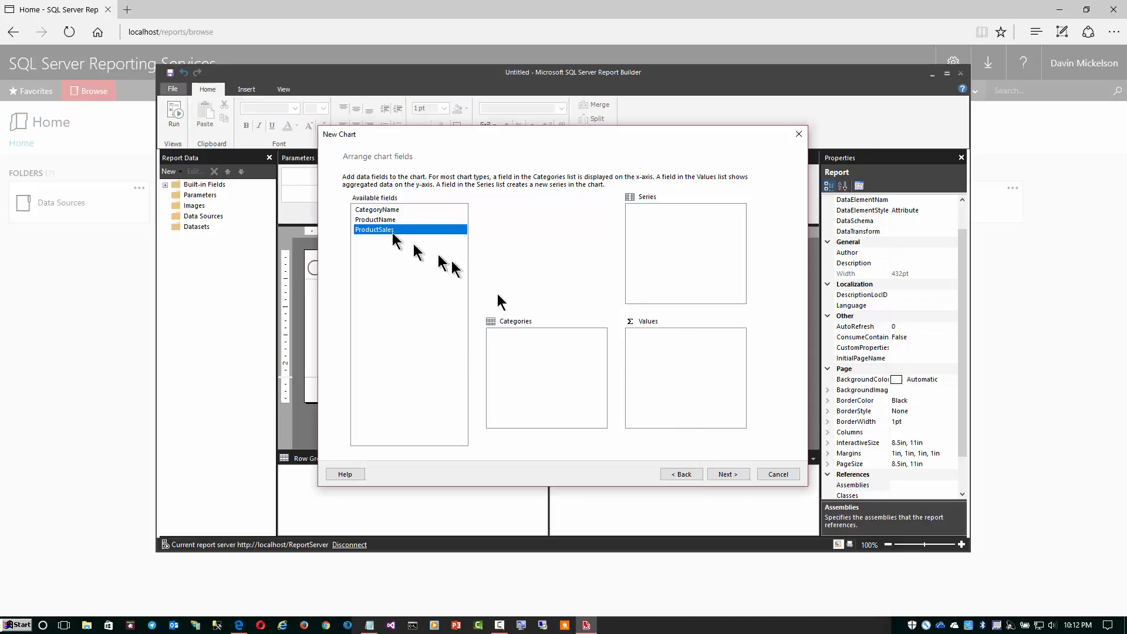
left_click_drag(360, 228, 666, 363)
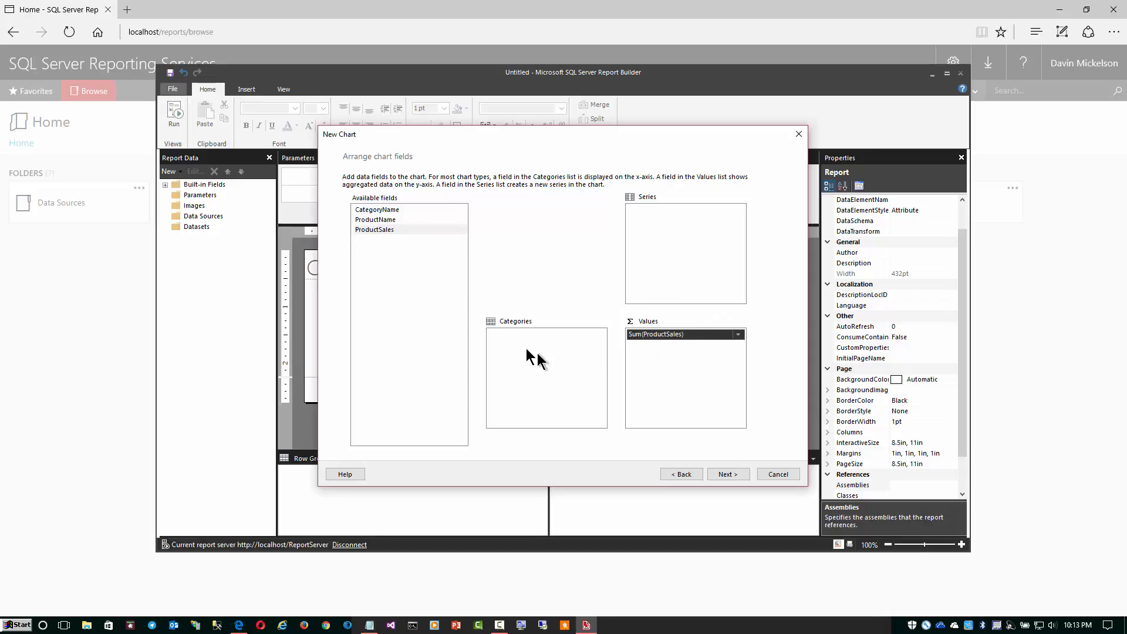
left_click_drag(367, 209, 509, 360)
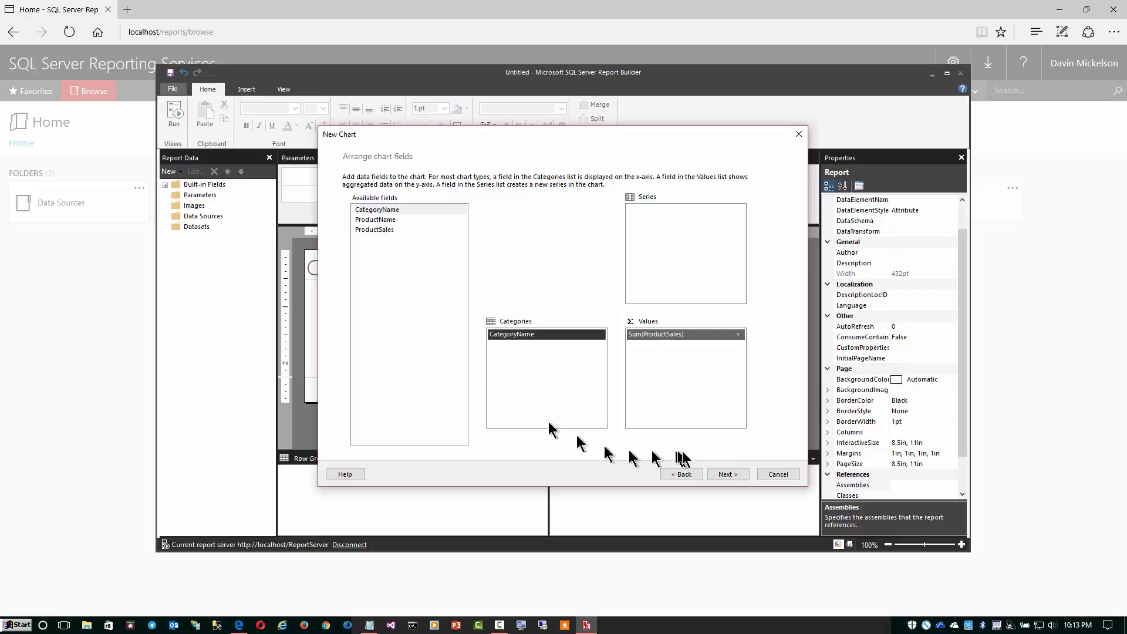
left_click(727, 475)
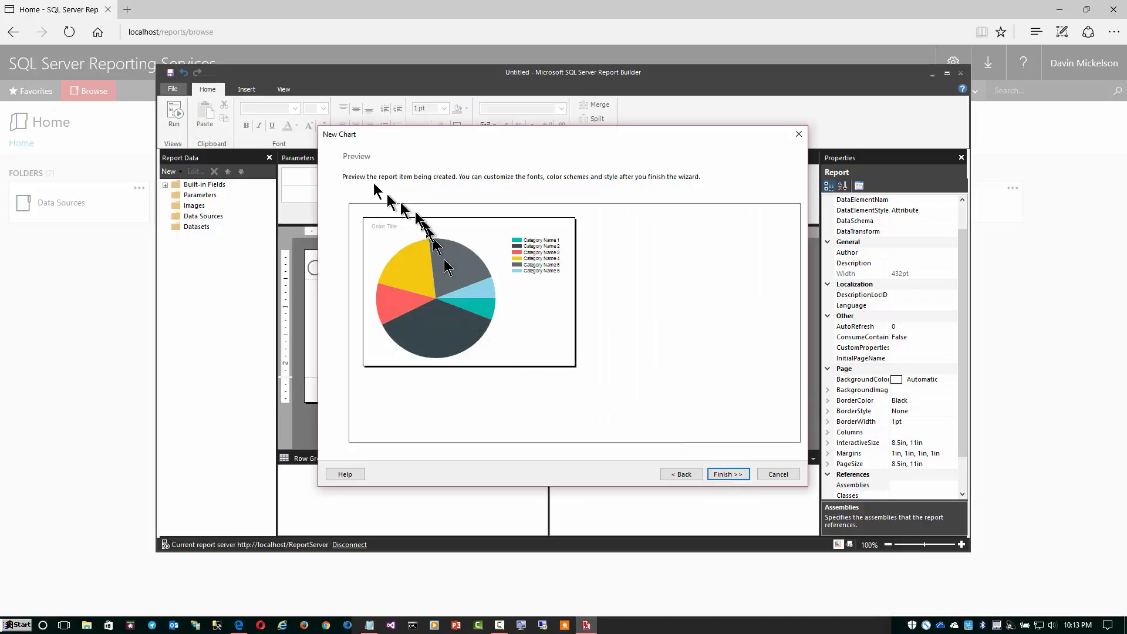
left_click(728, 475)
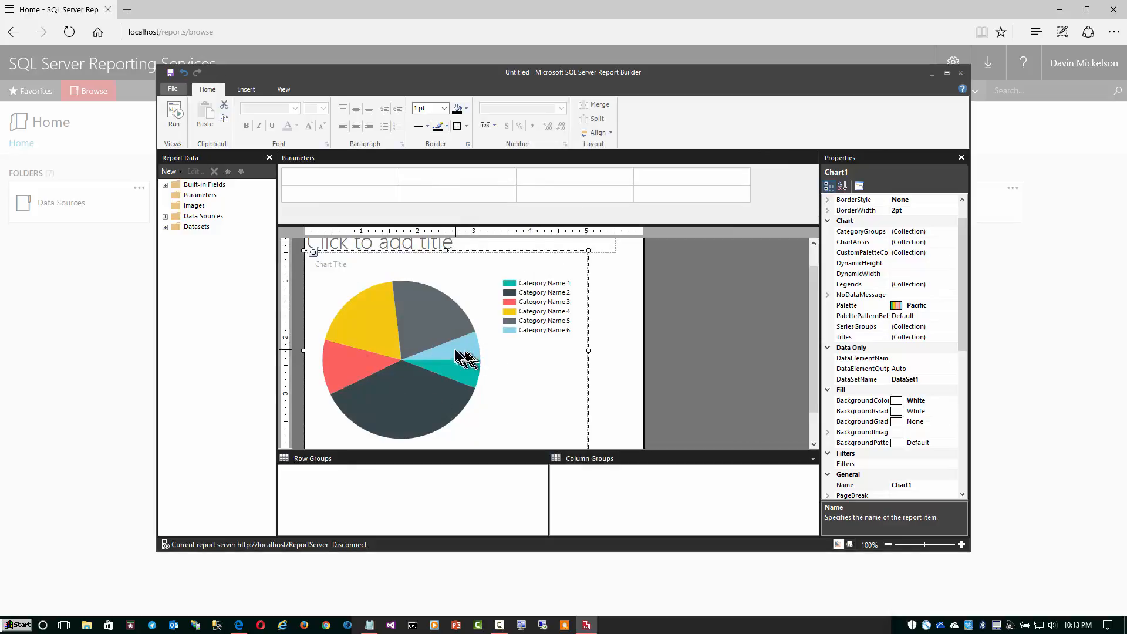
- Enter "Sales By Category" as the report title above the pie chart
left_click(371, 242)
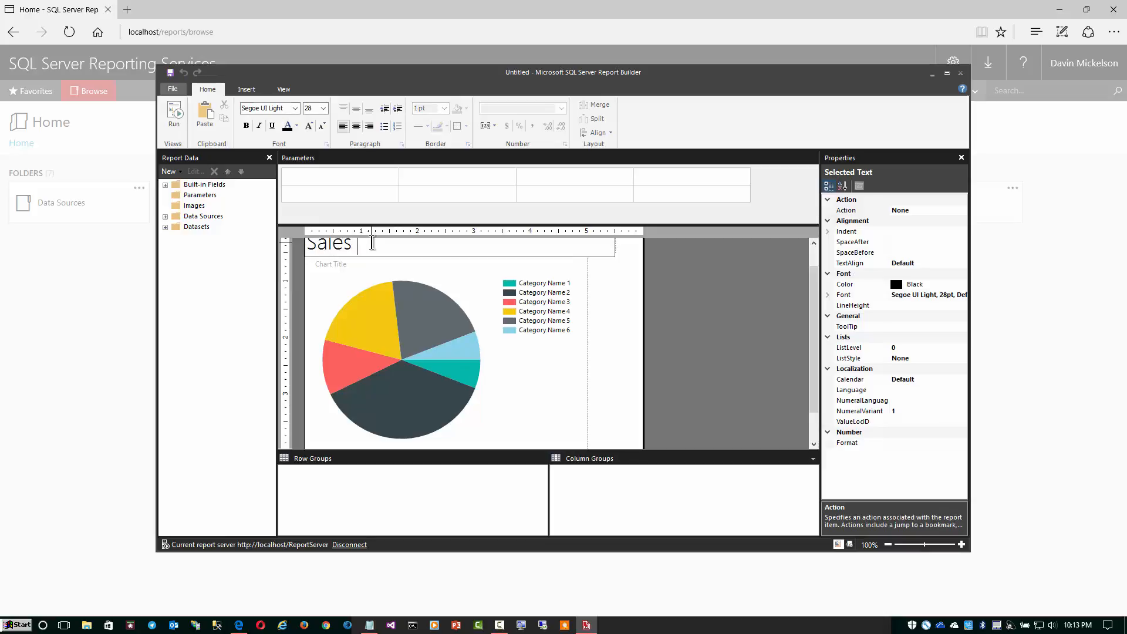
type("Sales By Category")
left_click(687, 309)
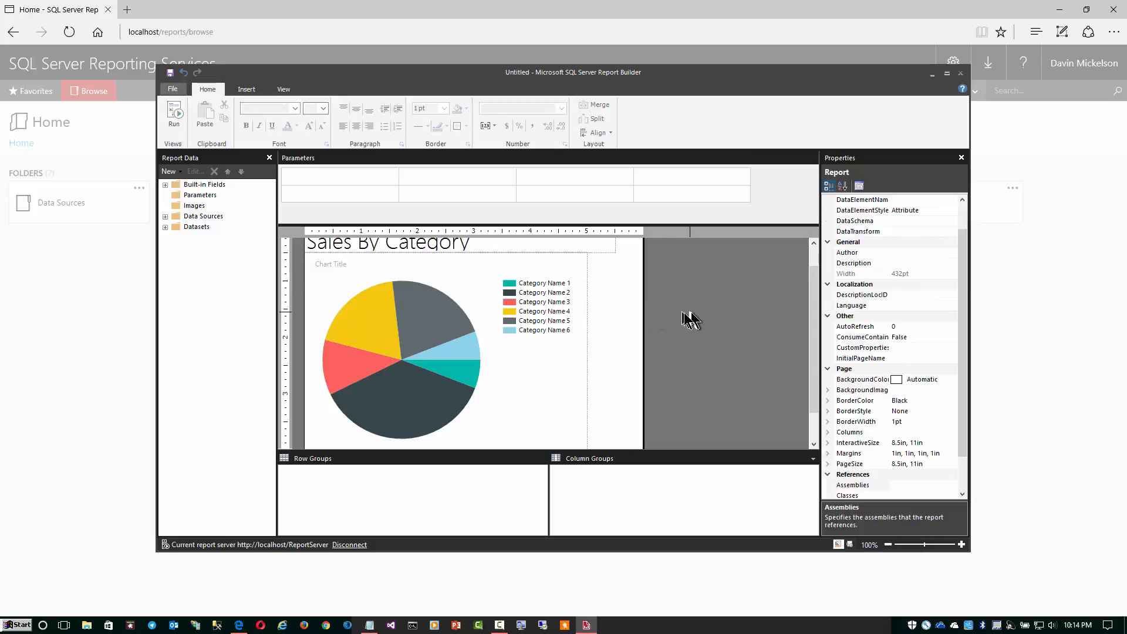
left_click(813, 253)
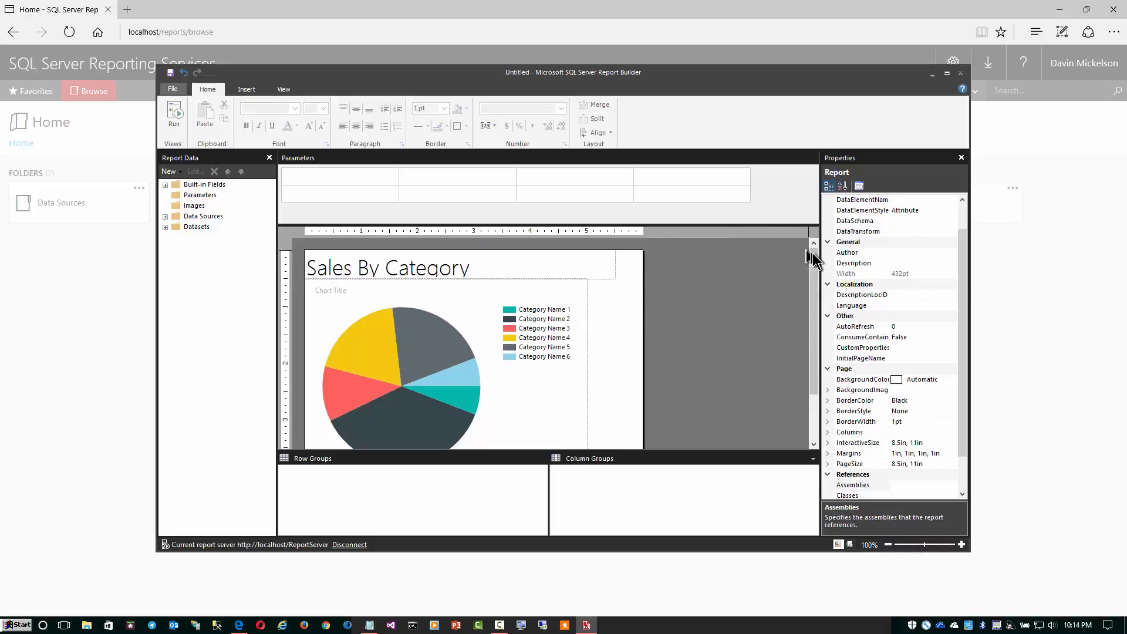
mouse_move(812, 261)
left_mouse_down()
mouse_move(811, 323)
mouse_move(812, 253)
mouse_move(808, 271)
mouse_move(803, 249)
left_mouse_up()
- Select the pie's data series and examine its properties and the chart's value, category and series assignments
left_click_drag(820, 284, 654, 278)
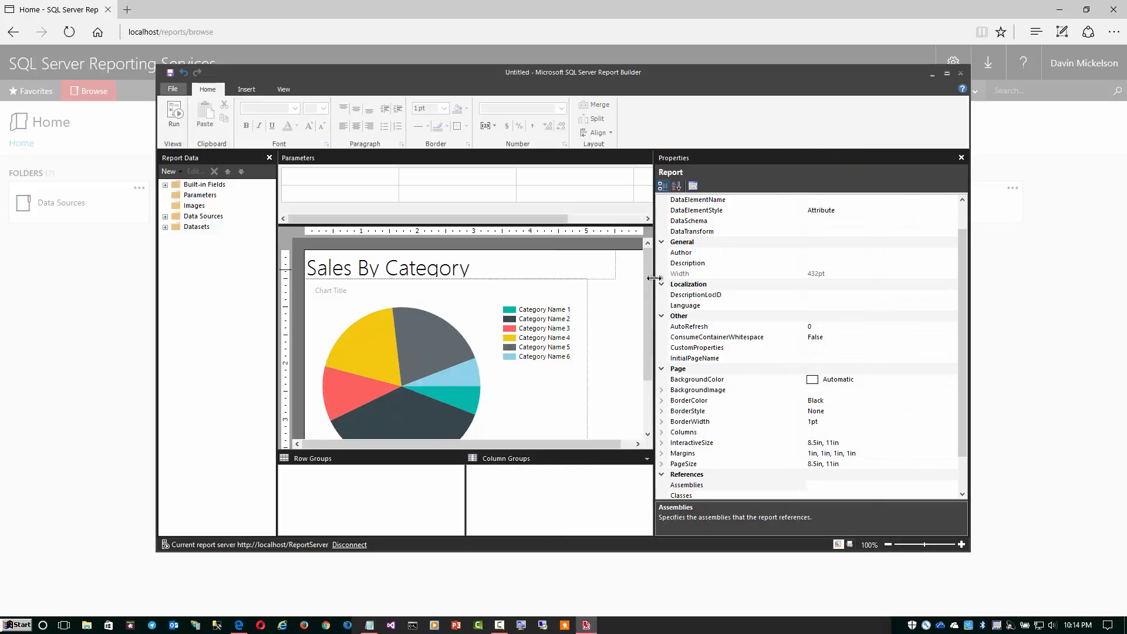
left_click(389, 359)
left_click(400, 358)
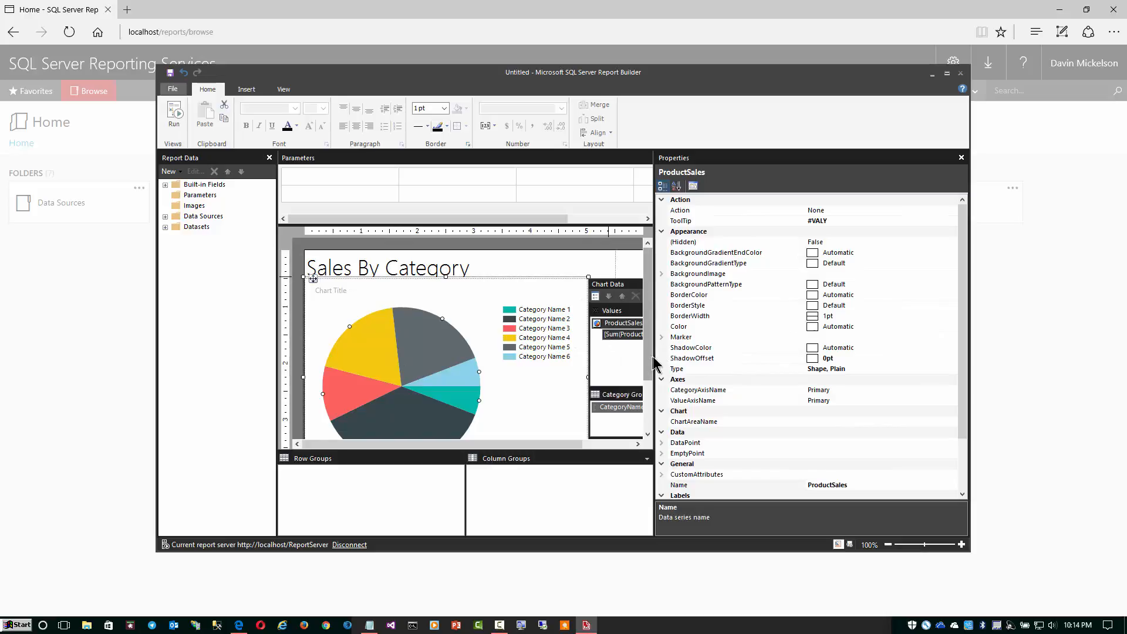
left_click_drag(653, 362, 801, 363)
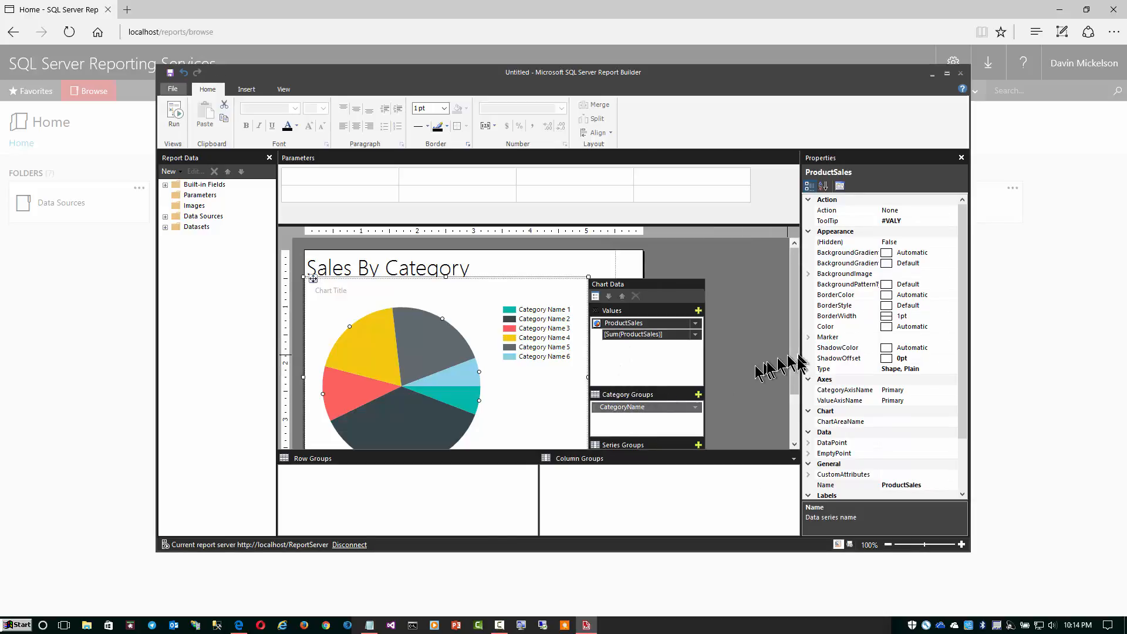
scroll(796, 368, "down", 3)
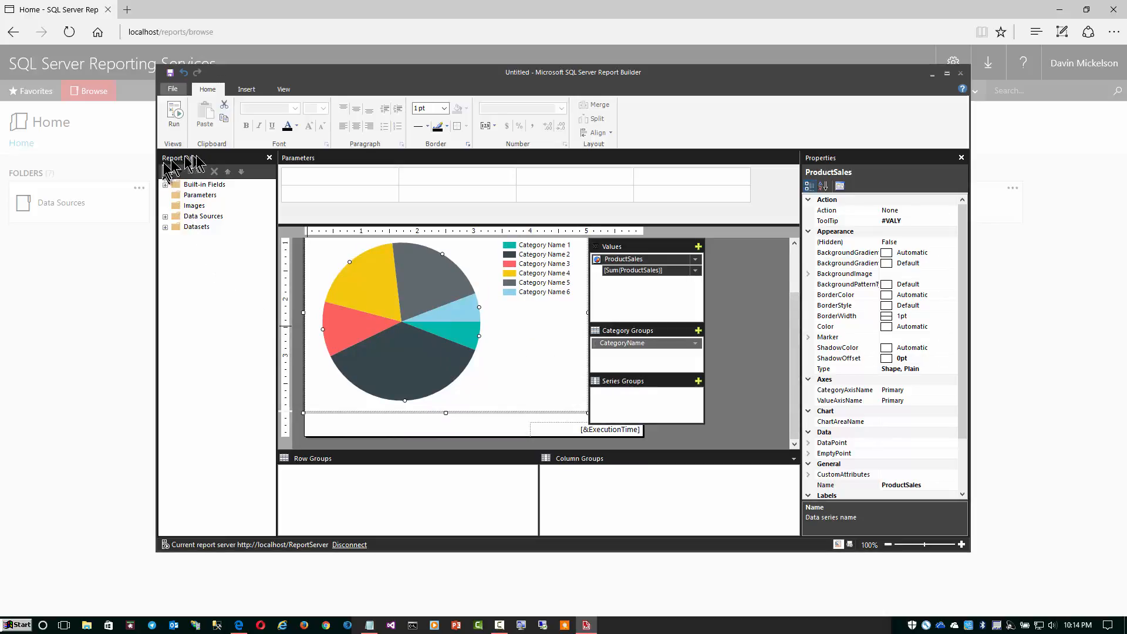
- Expand the report's data sources and datasets to examine the connection and the dataset fields
left_click(166, 217)
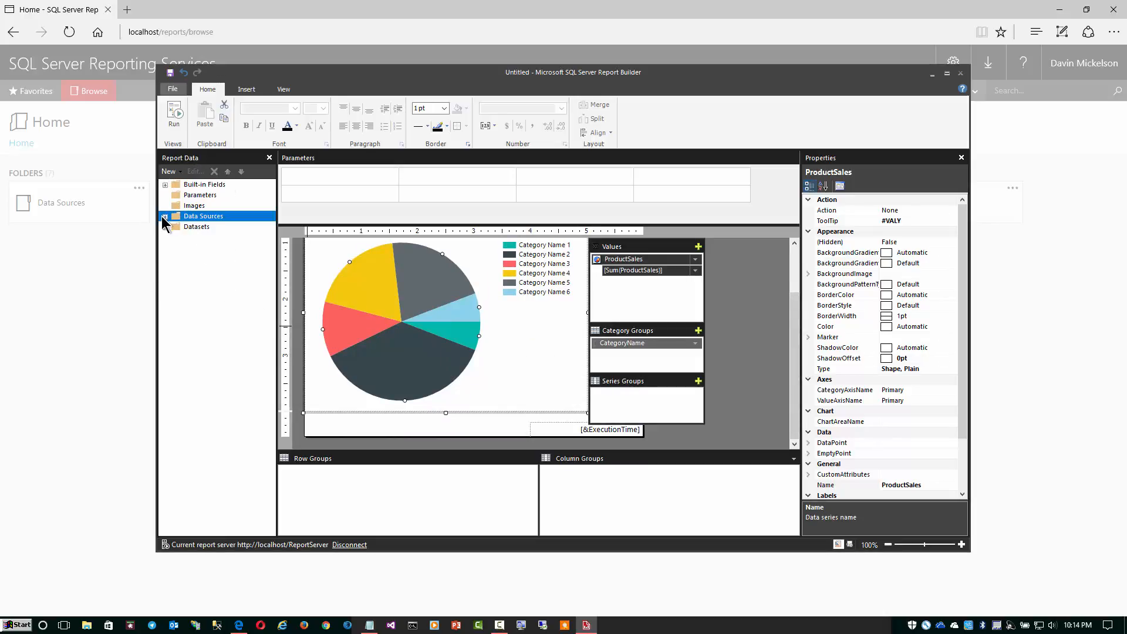
left_click(165, 216)
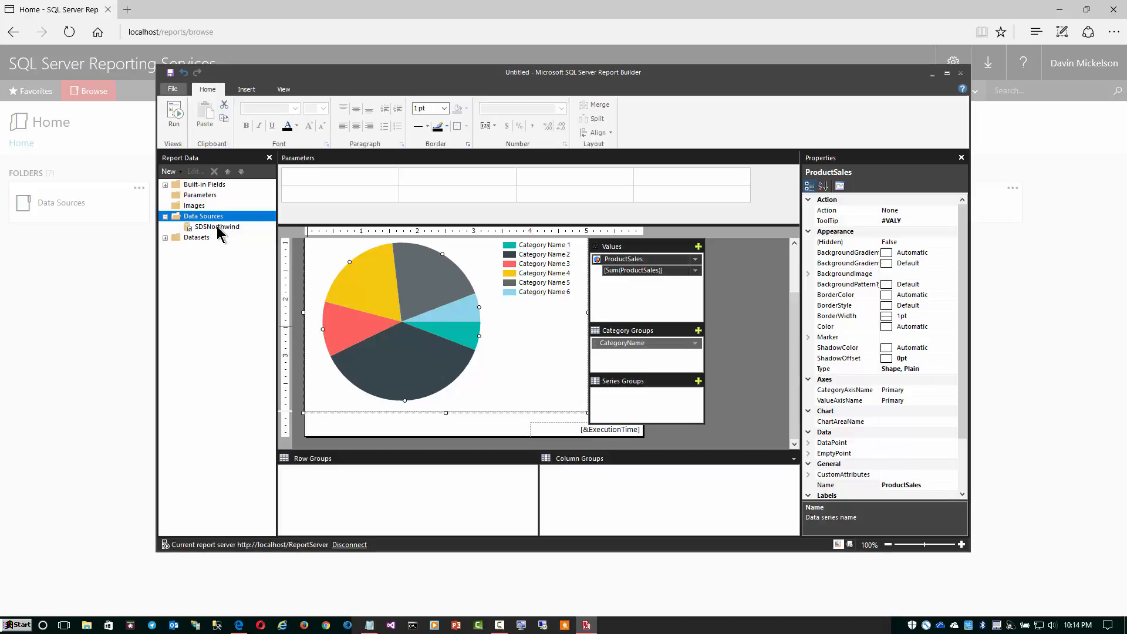
left_click(164, 236)
left_click(164, 237)
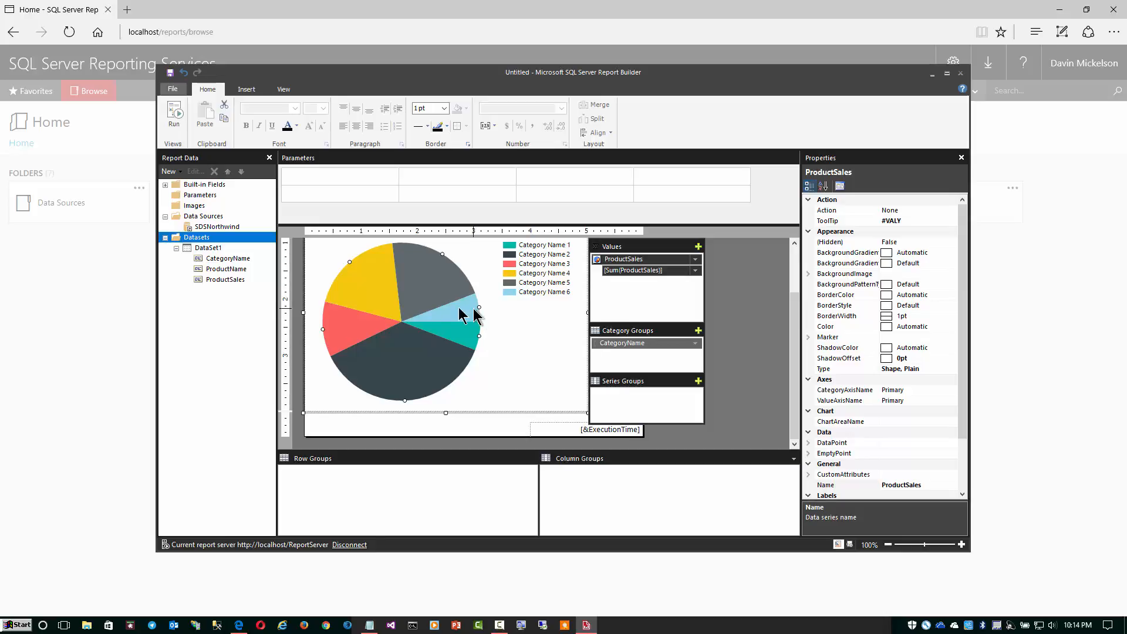
- Run the report to check the pie chart with live data, and return to the design view
left_click(178, 117)
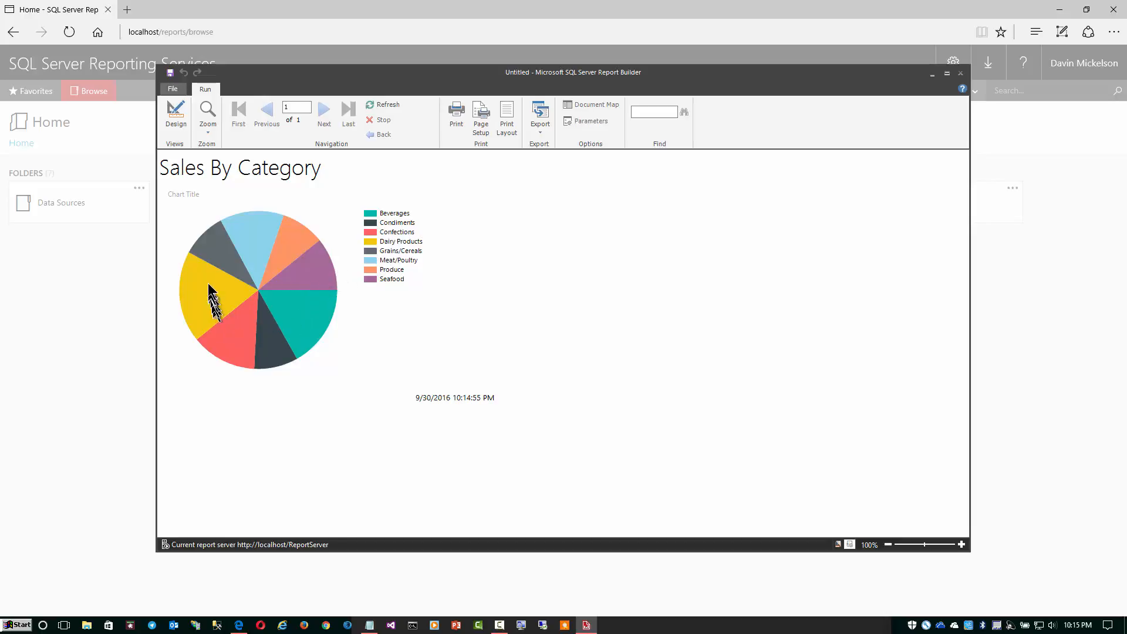
mouse_move(311, 332)
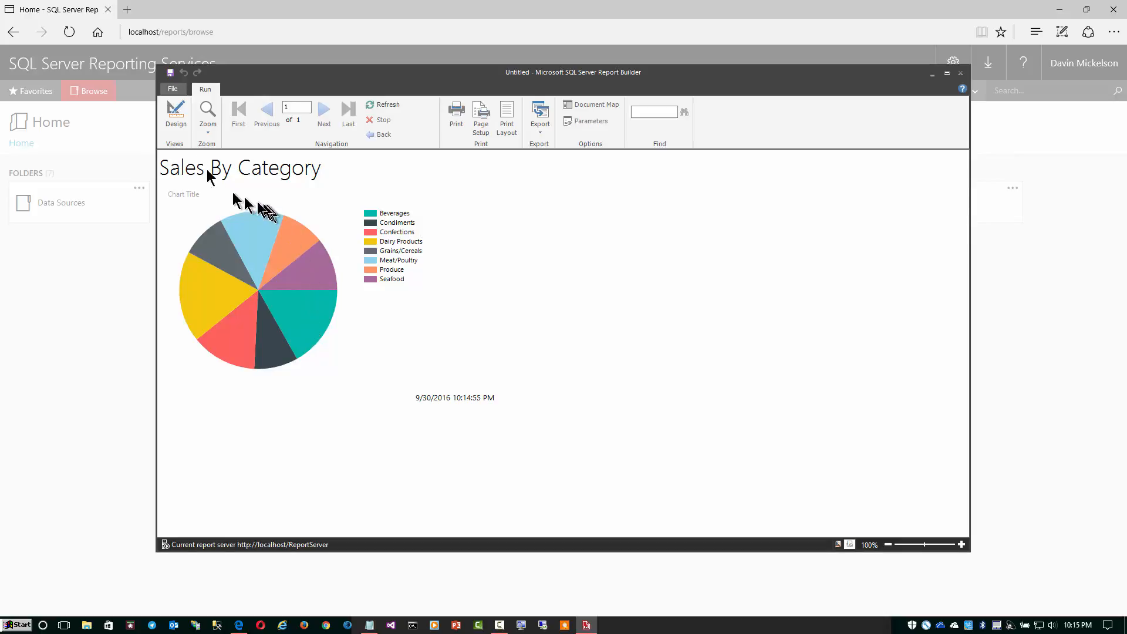
left_click(168, 108)
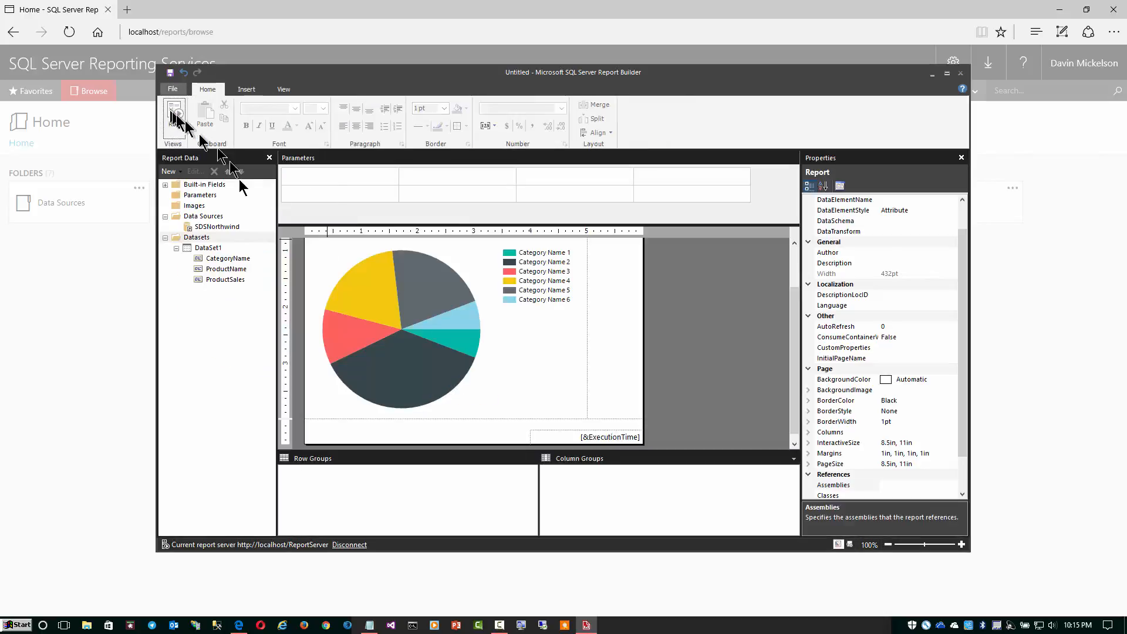
left_click(177, 126)
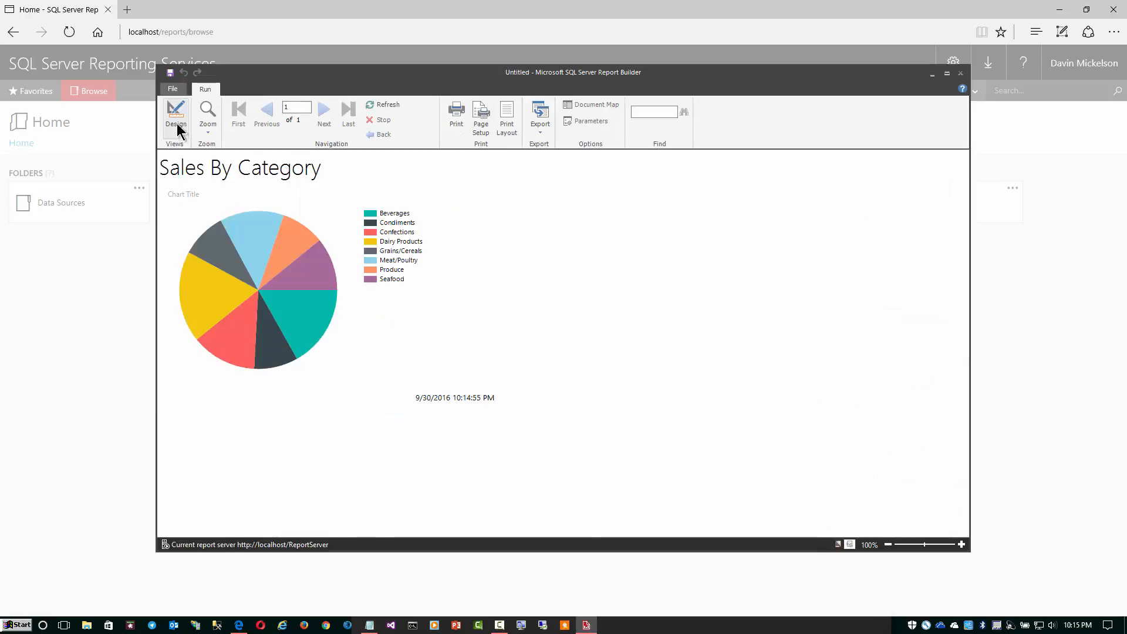
left_click(177, 125)
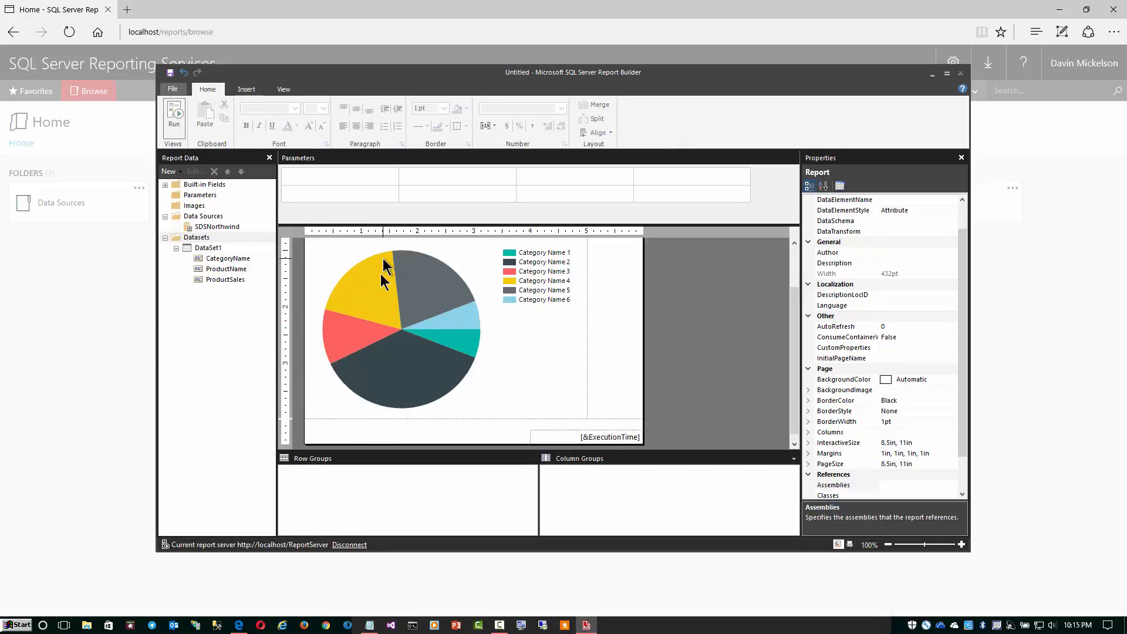
- Select the pie chart in the report body and change its color palette to Default
left_click(376, 427)
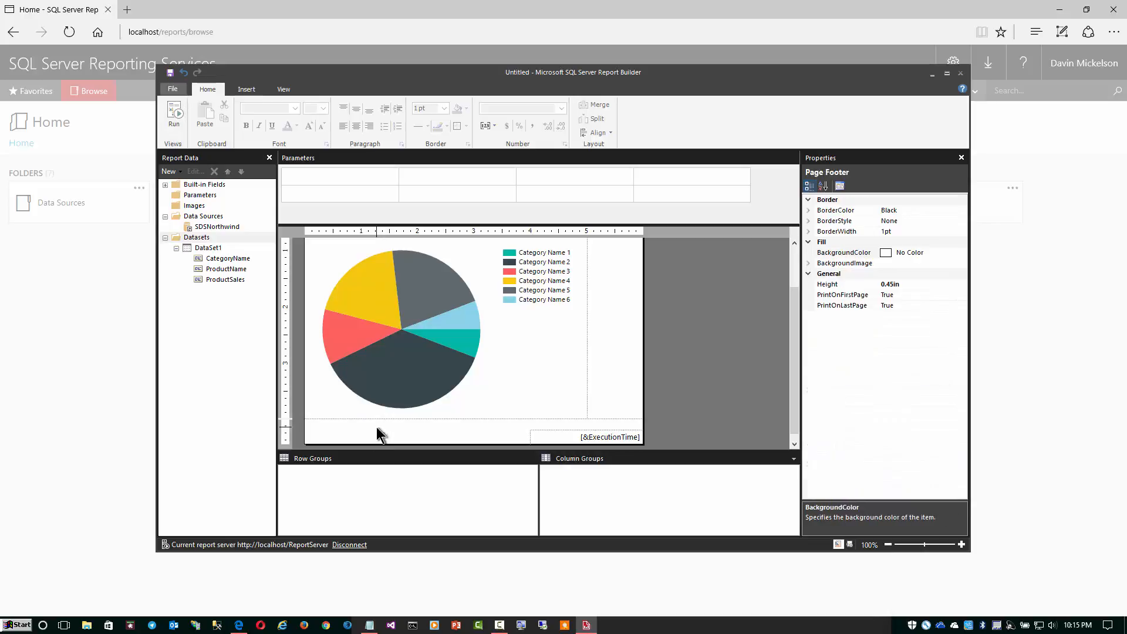
left_click(433, 375)
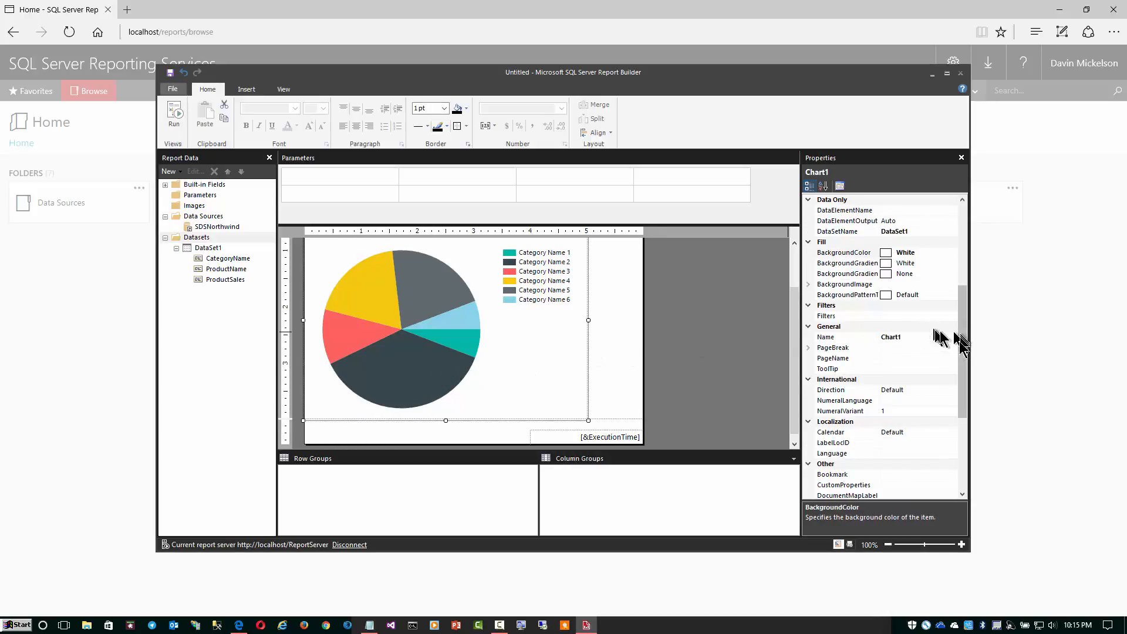
scroll(957, 343, "up", 6)
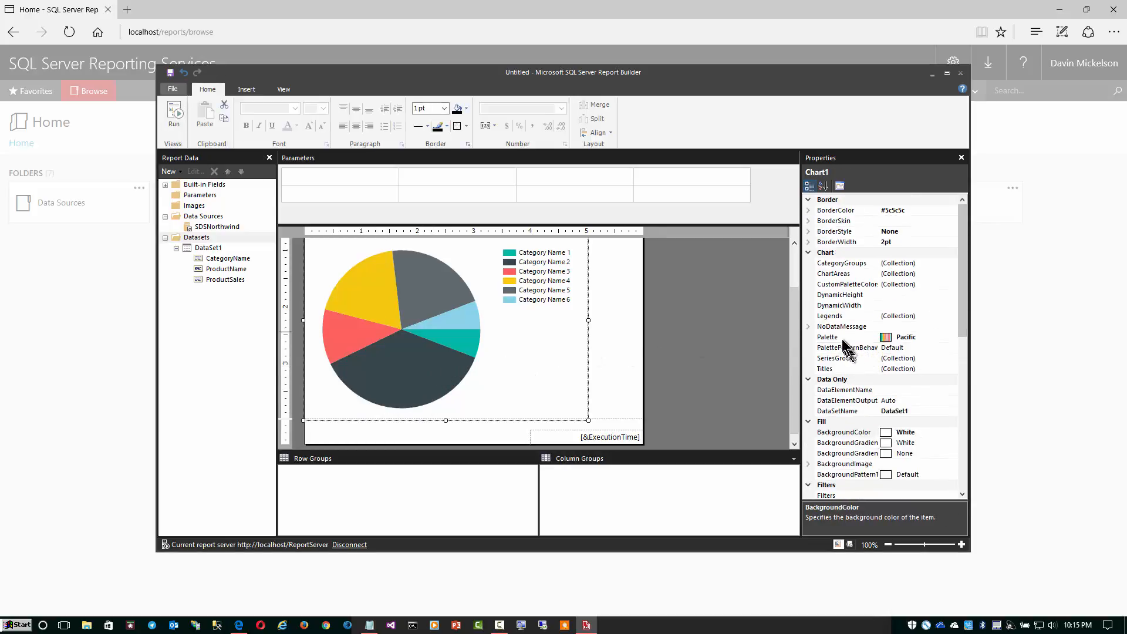
left_click(951, 340)
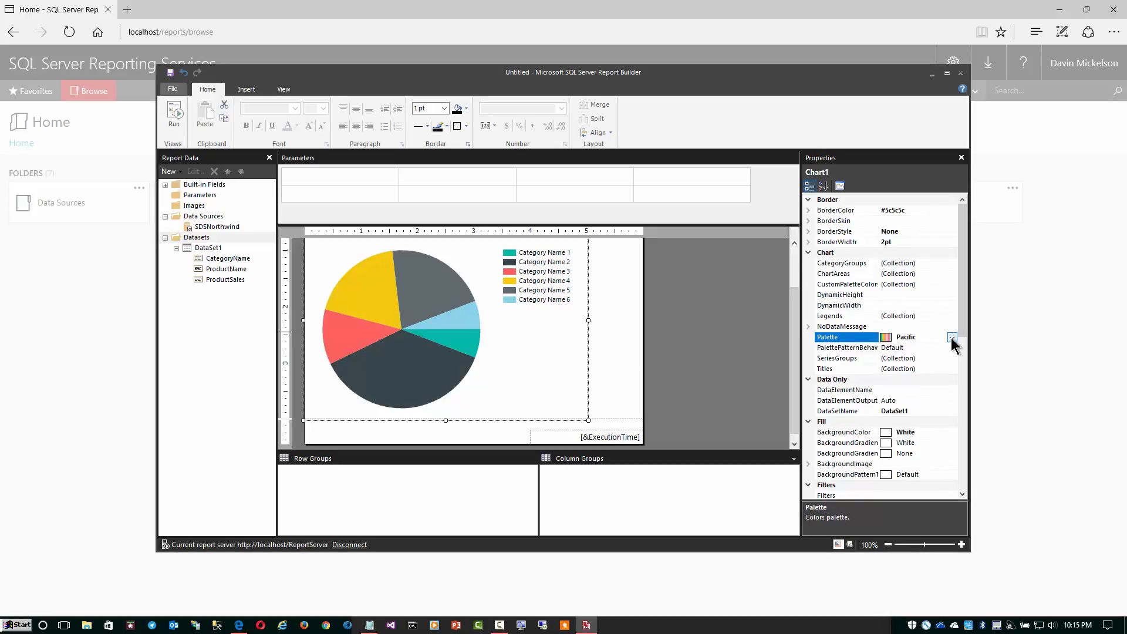
left_click(952, 339)
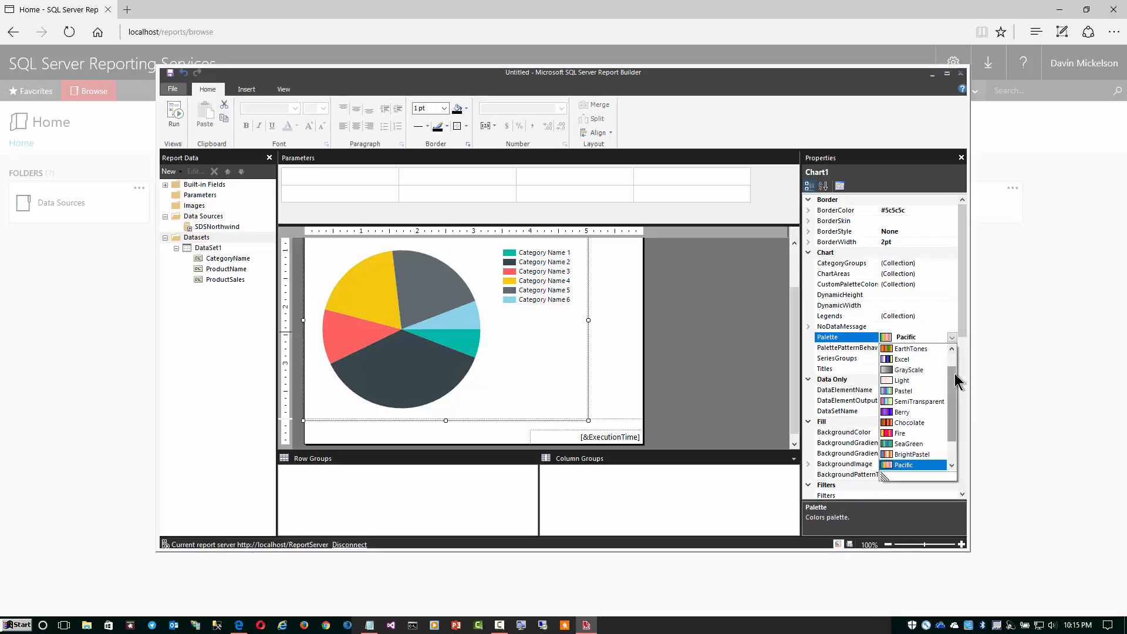
scroll(956, 382, "up", 1)
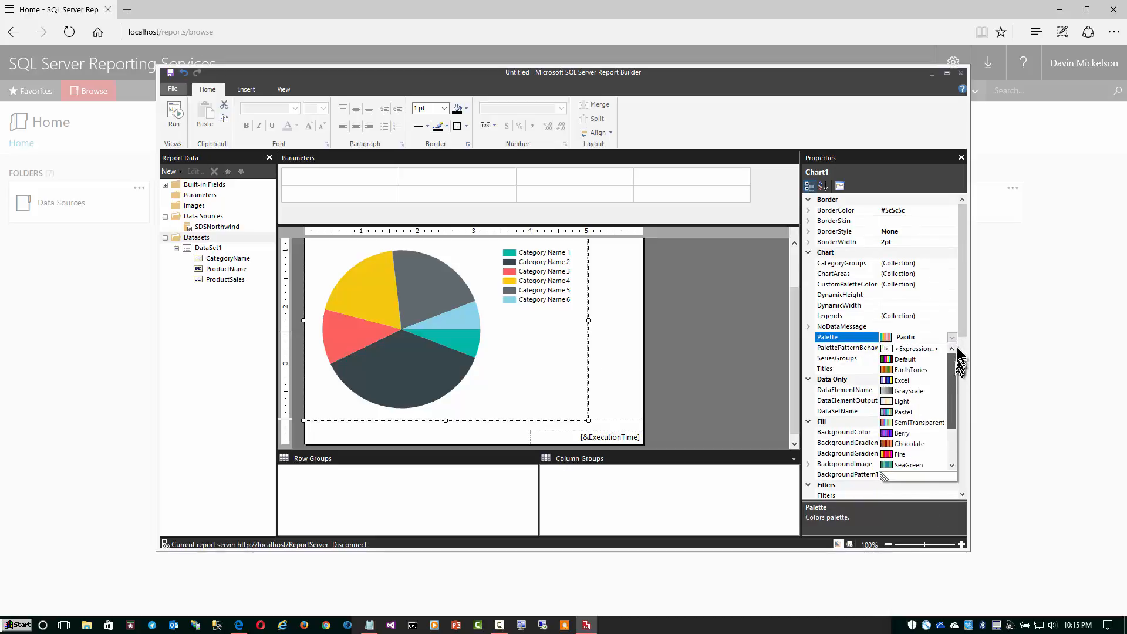
left_click(905, 359)
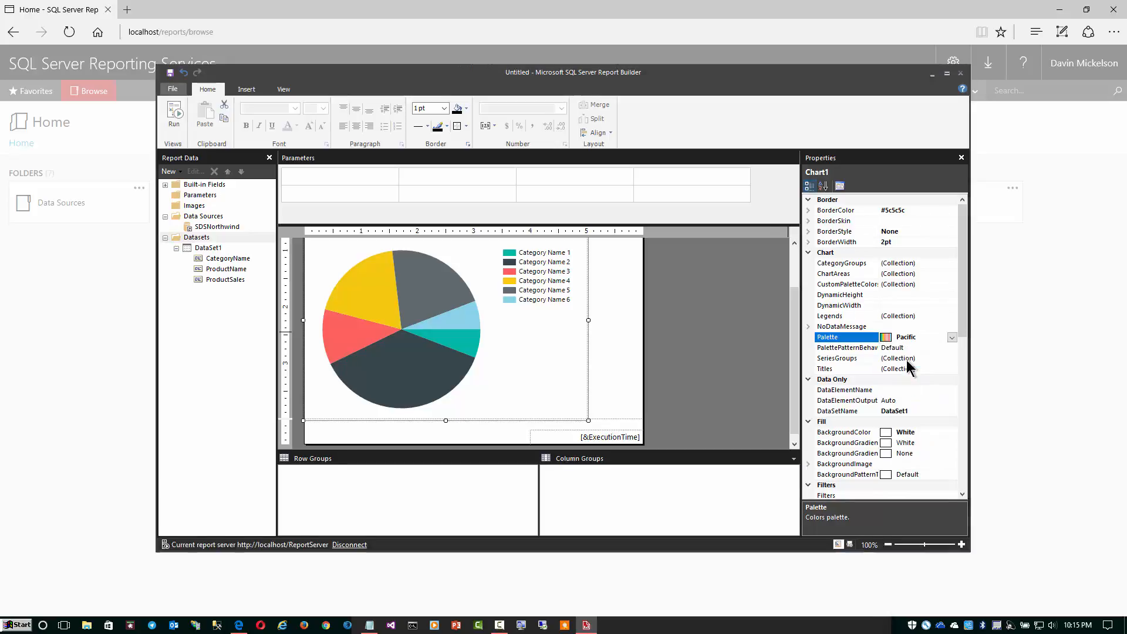
- Try the EarthTones and GrayScale palettes on the pie chart, and check its palette pattern behavior property
left_click(951, 338)
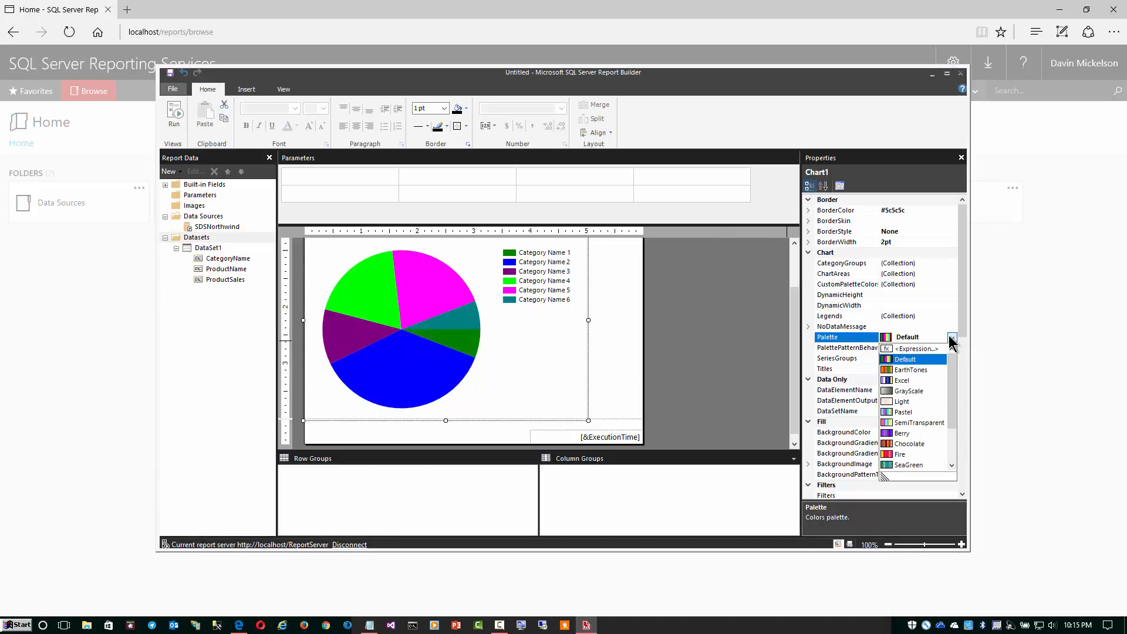
left_click(910, 370)
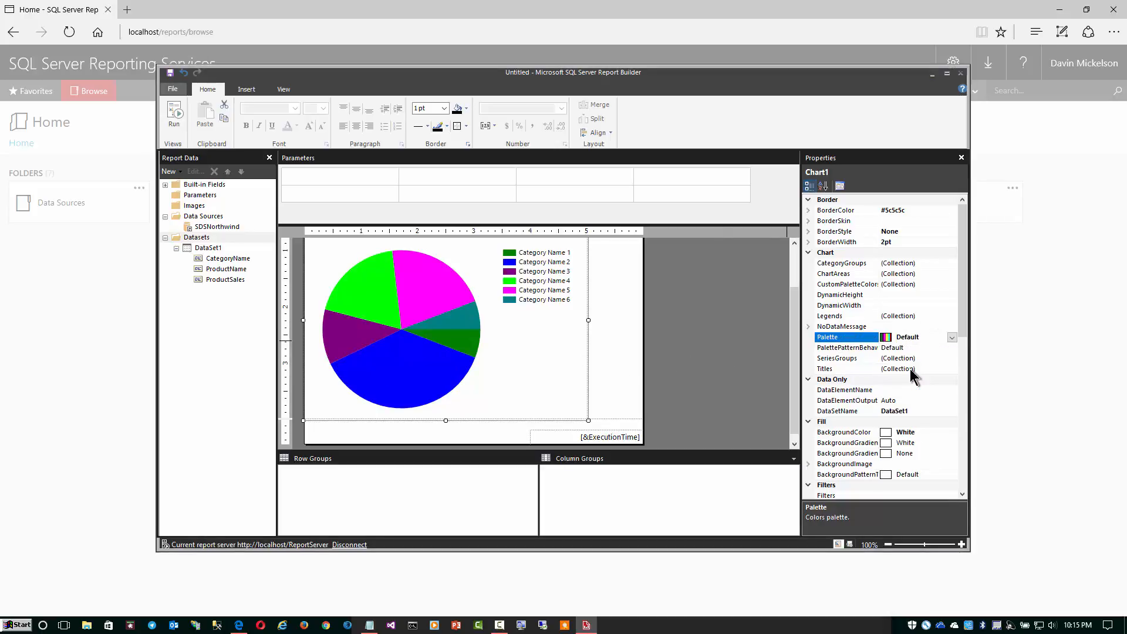
left_click(951, 338)
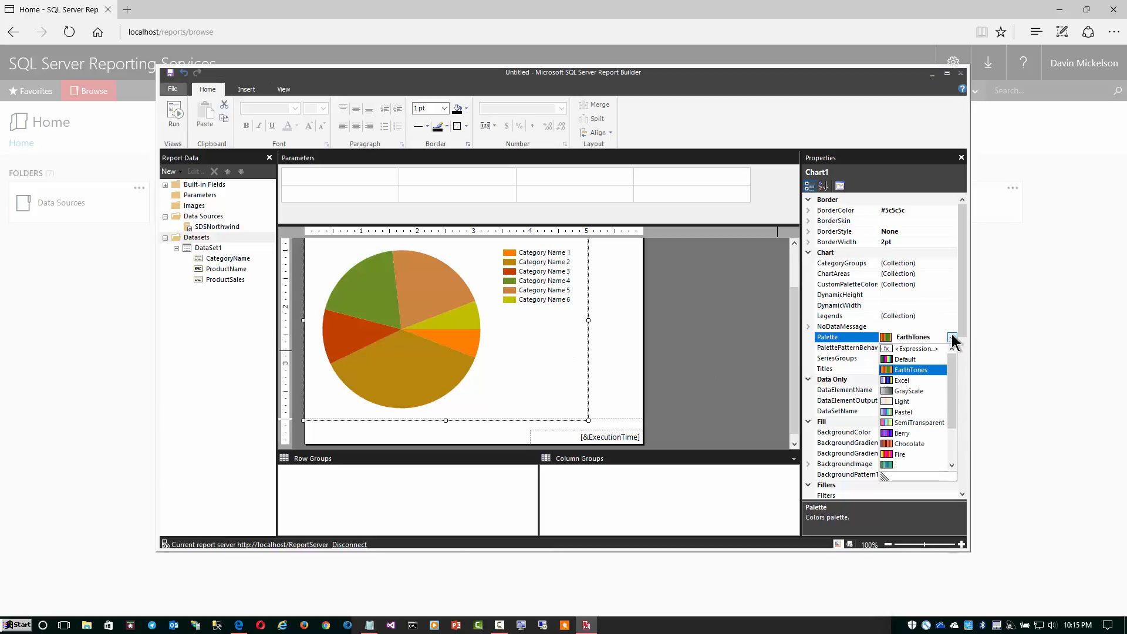
left_click(904, 391)
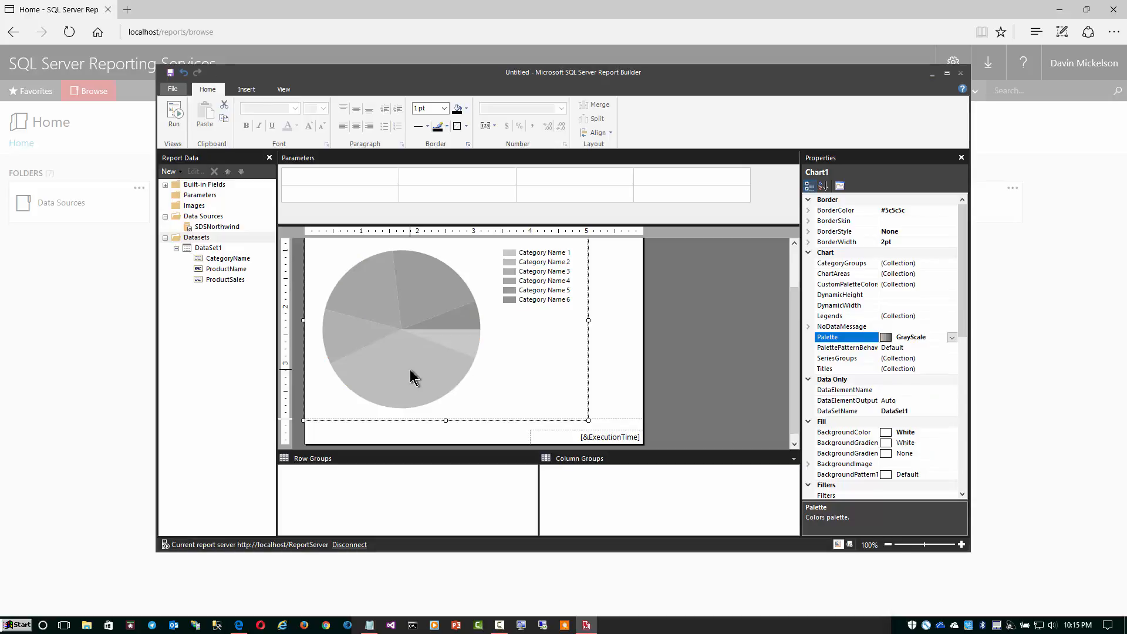
left_click(875, 349)
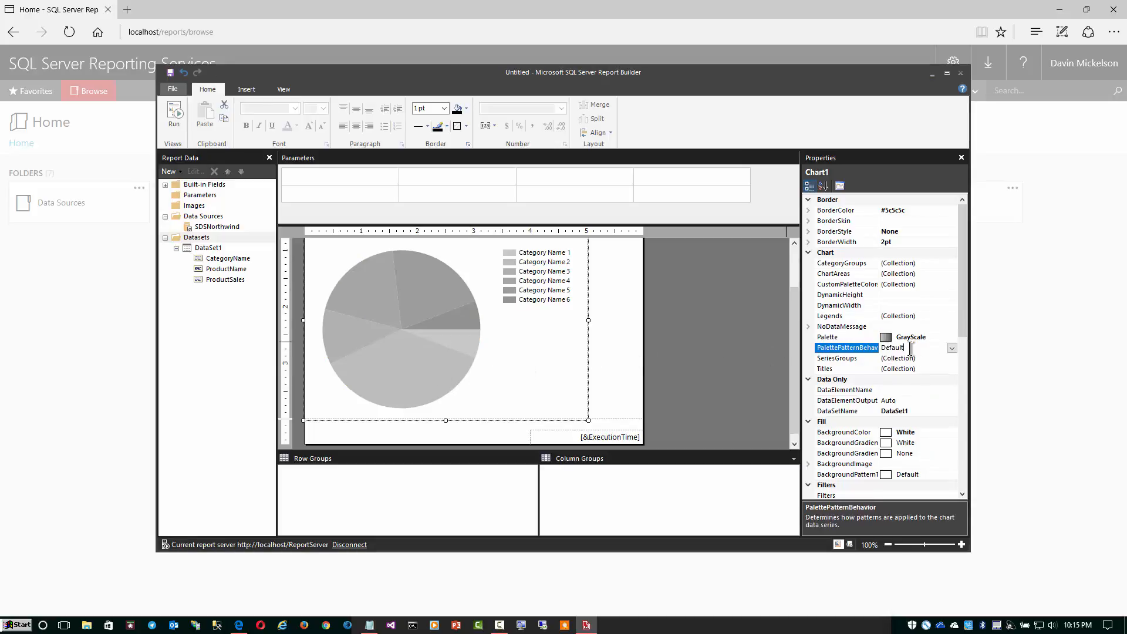
left_click(954, 347)
left_click(954, 347)
left_click(931, 338)
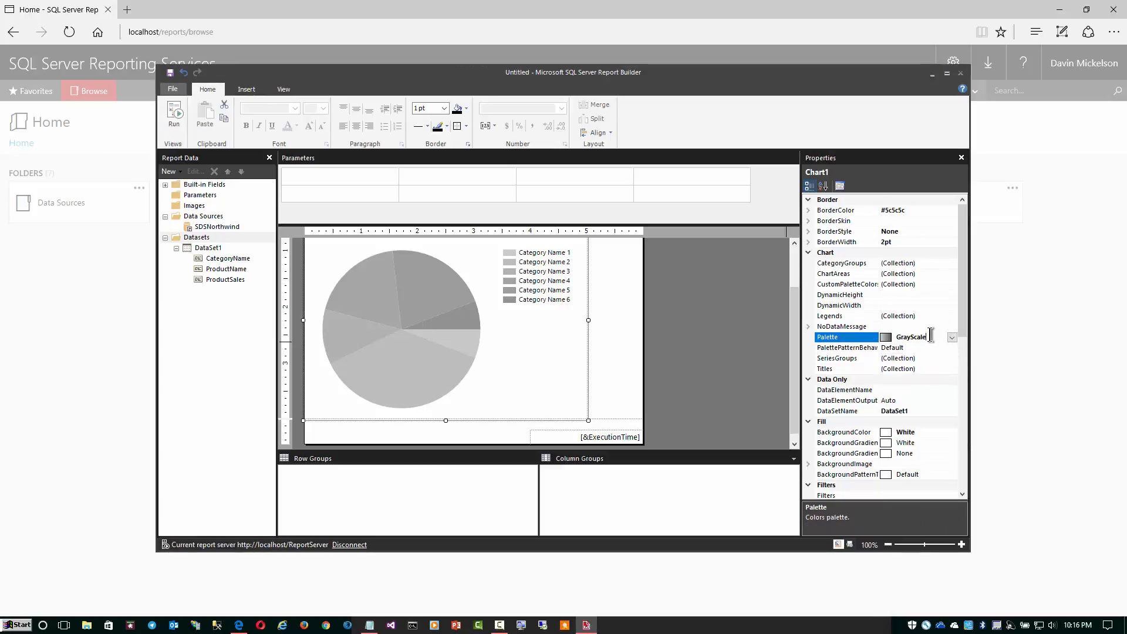
- Try the Pastel and Fire palettes on the pie chart, and set the palette back to Pacific
left_click(952, 338)
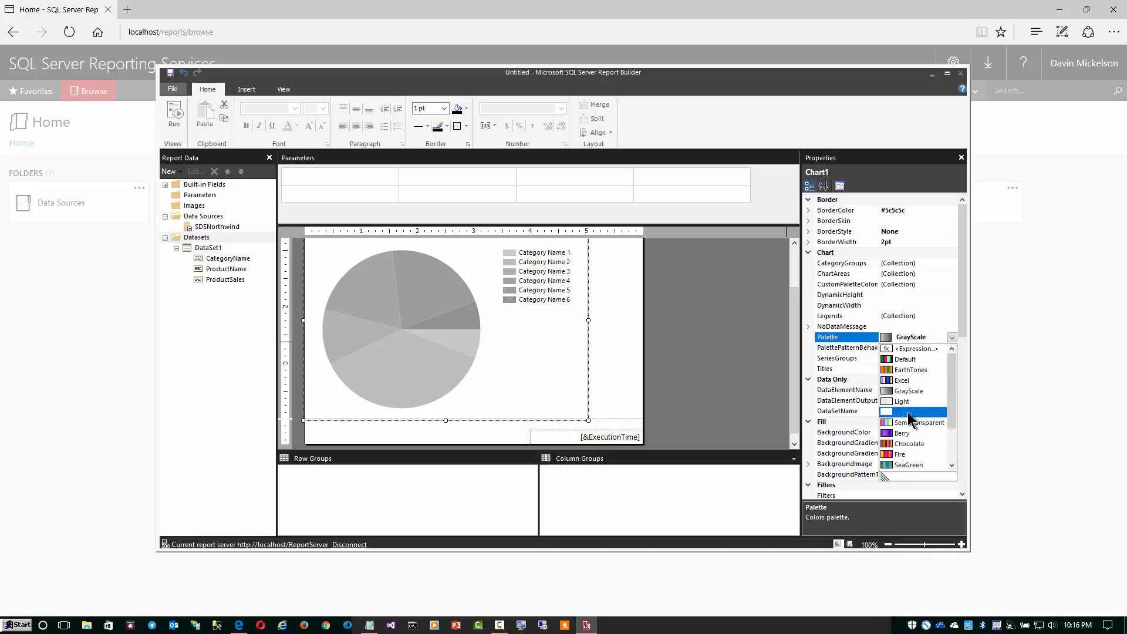
left_click(909, 413)
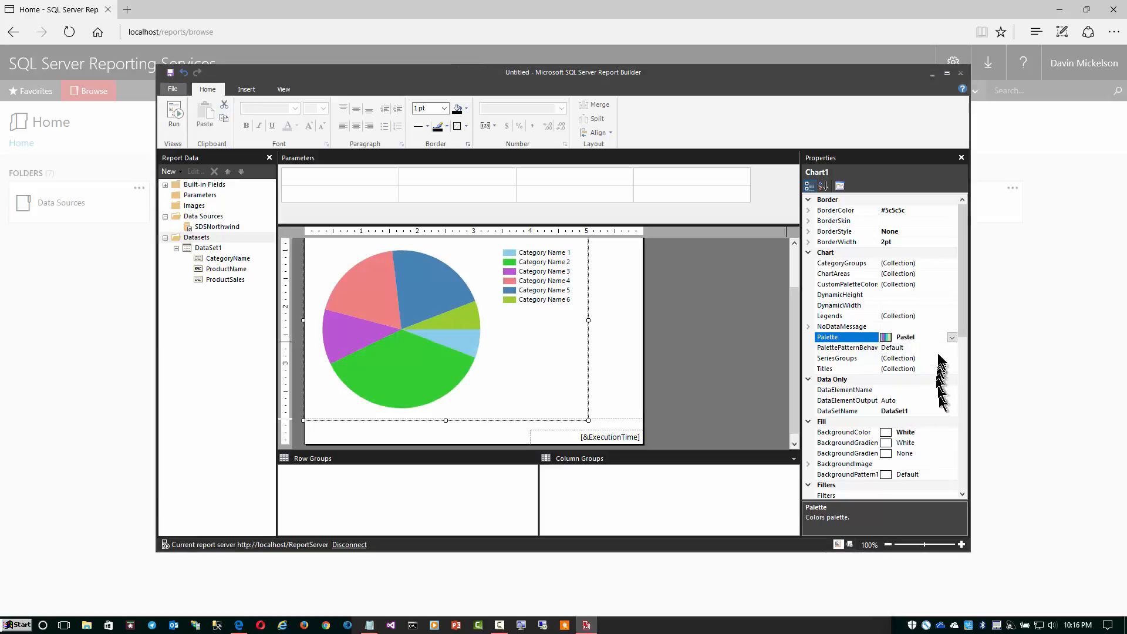
left_click(951, 338)
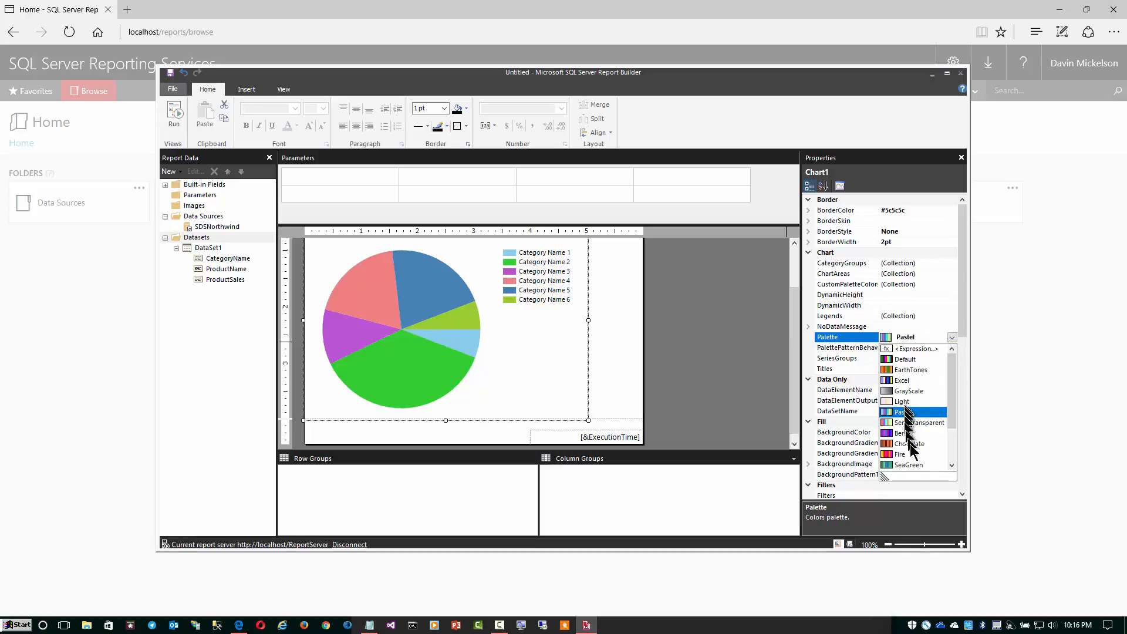
left_click(899, 454)
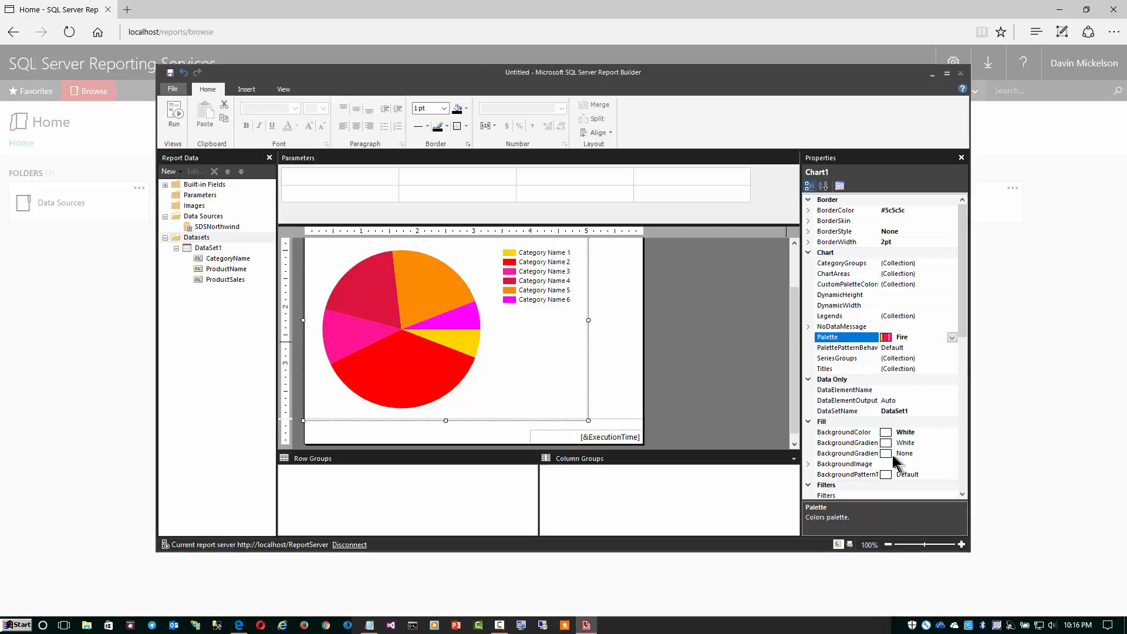
left_click(952, 337)
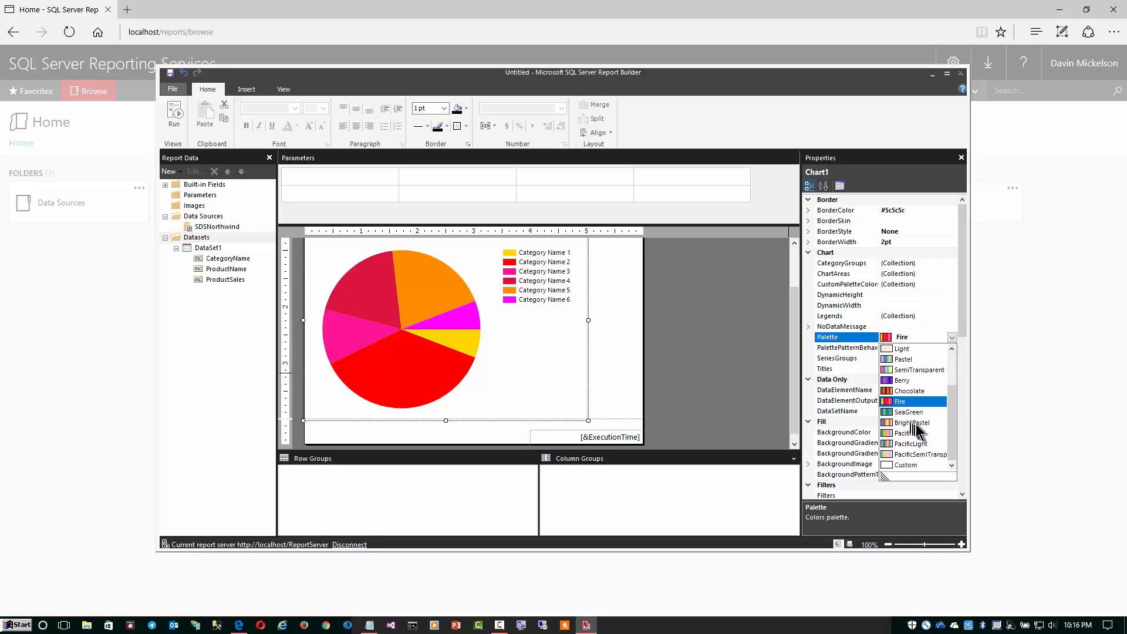
left_click(903, 435)
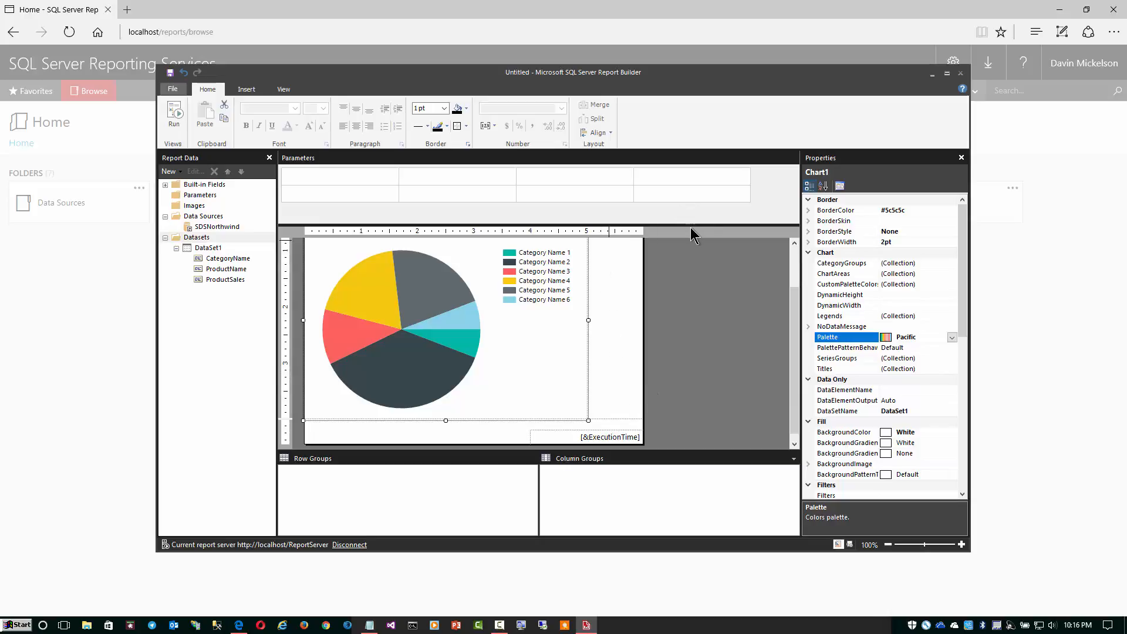
- Maximize the report designer, widen the report page to about 7.5 inches and extend the report body well below the chart
left_click_drag(690, 226, 686, 204)
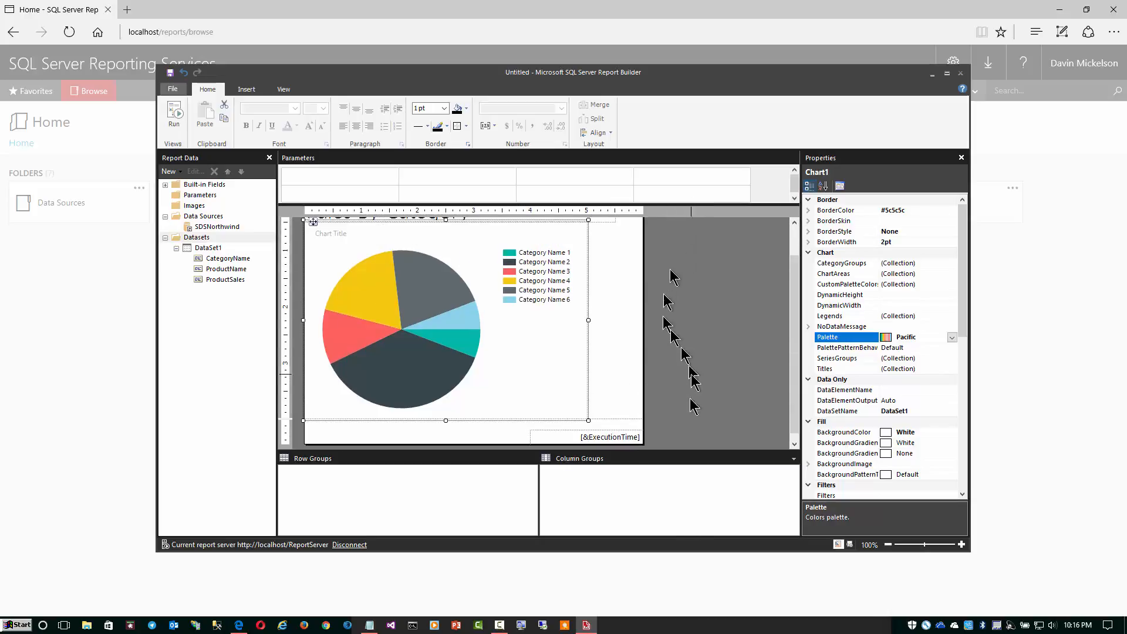
double_click(811, 73)
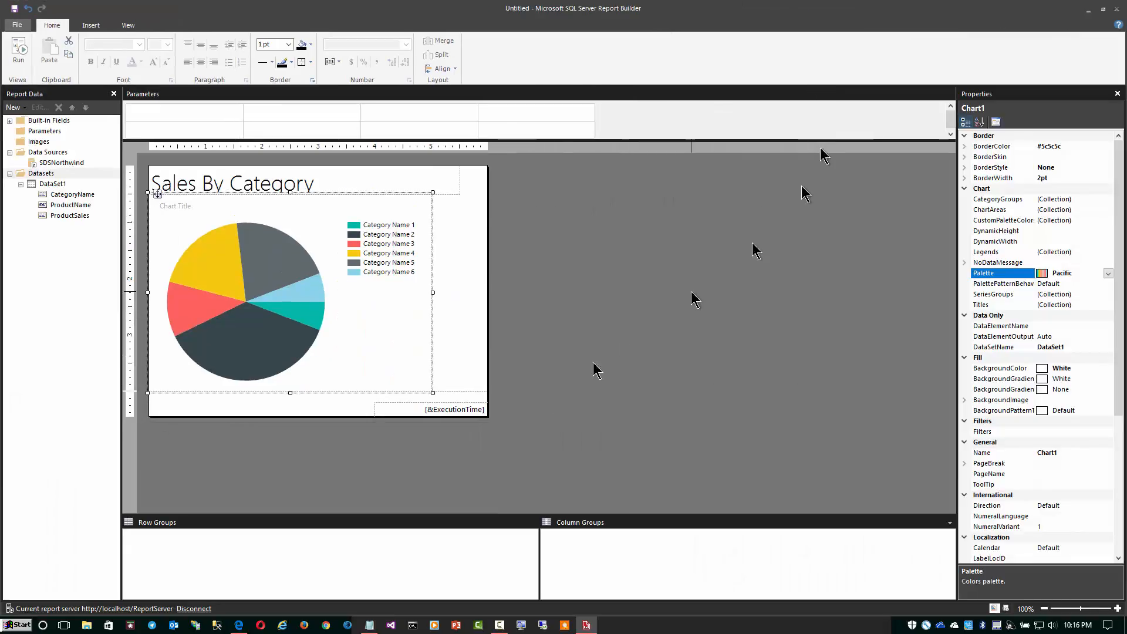
left_click(458, 397)
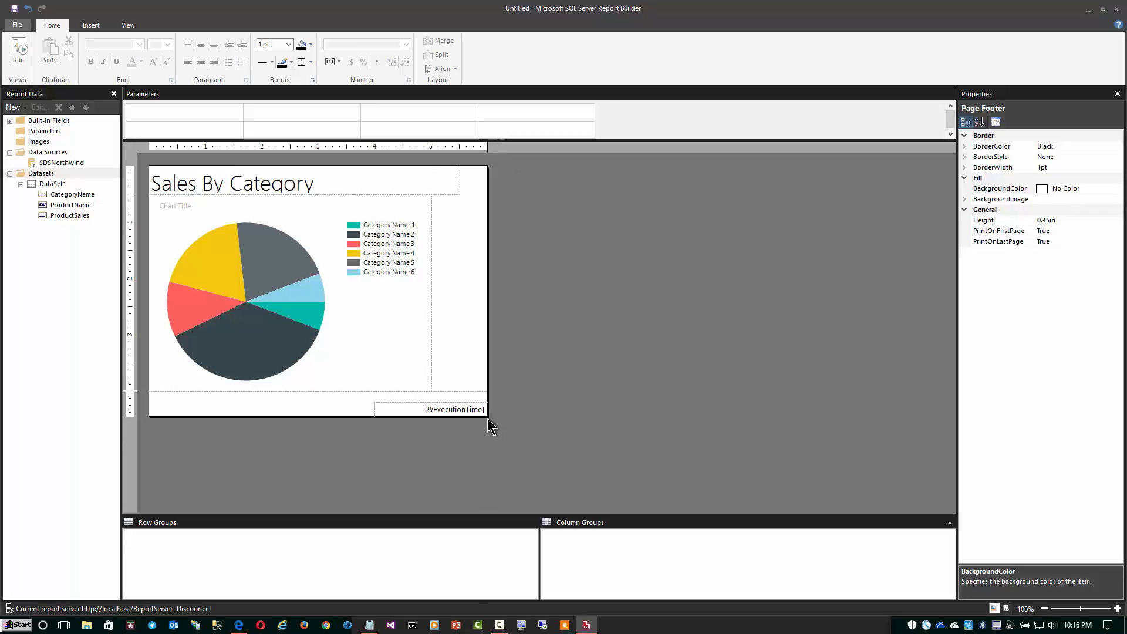
left_click_drag(486, 418, 570, 496)
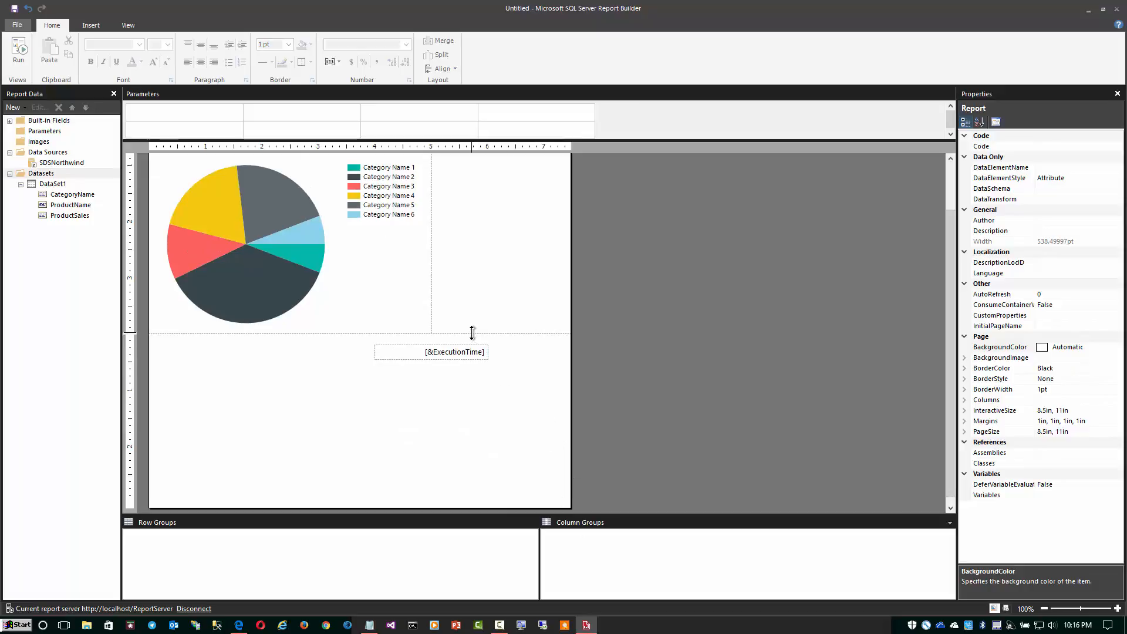
left_click_drag(470, 333, 458, 477)
right_click(658, 321)
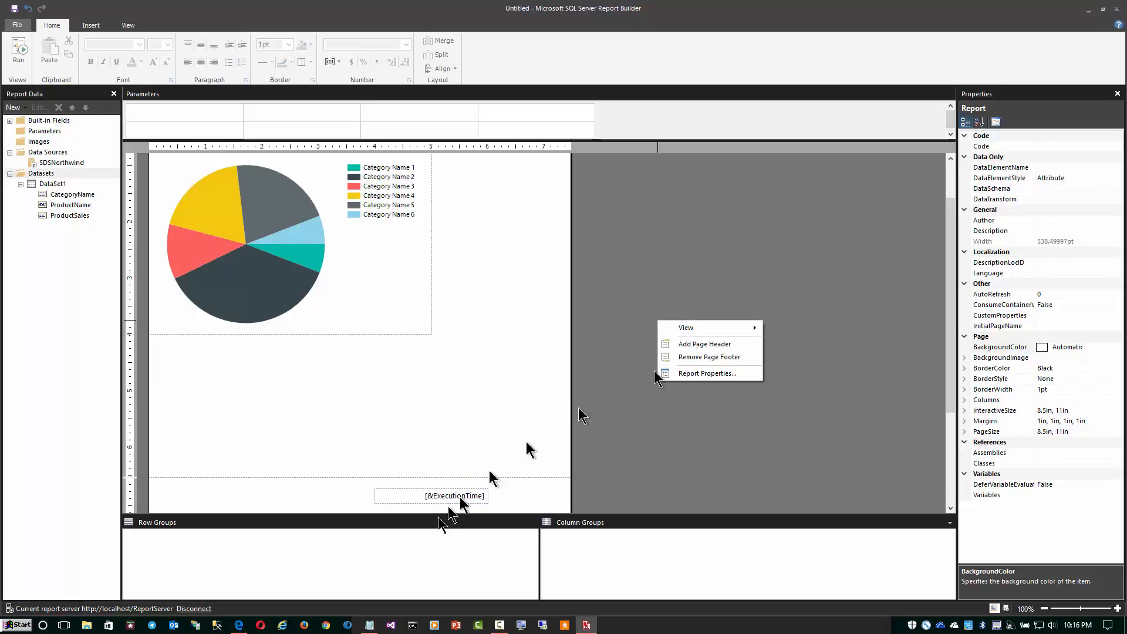
- Move the execution time text box about 0.75 inches to the left within the page footer
left_click(420, 497)
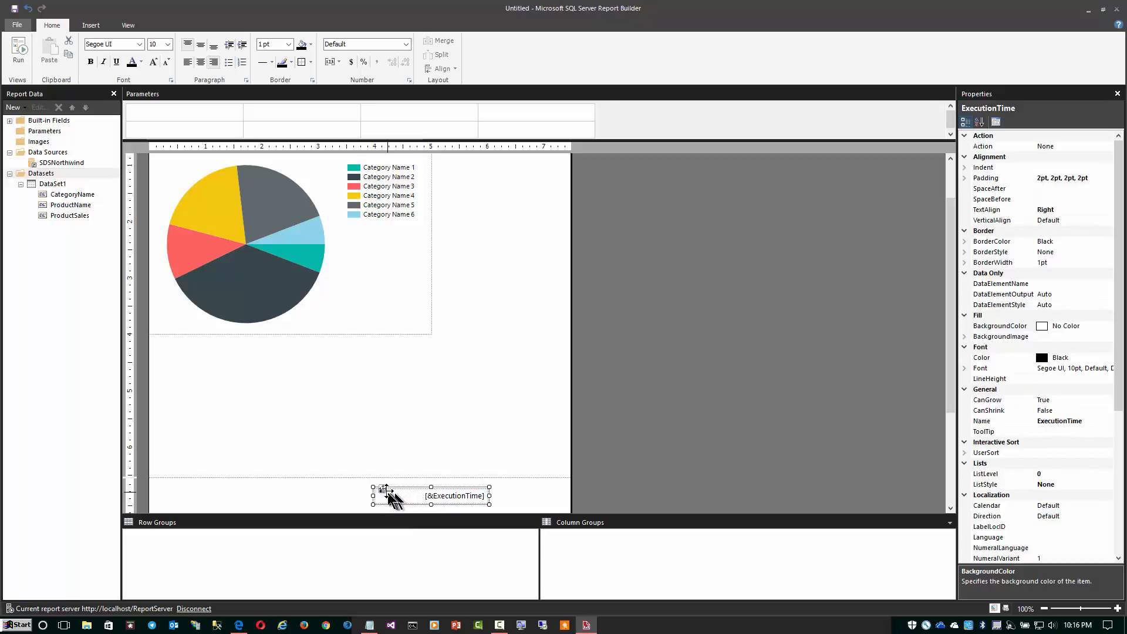
left_click_drag(383, 489, 362, 501)
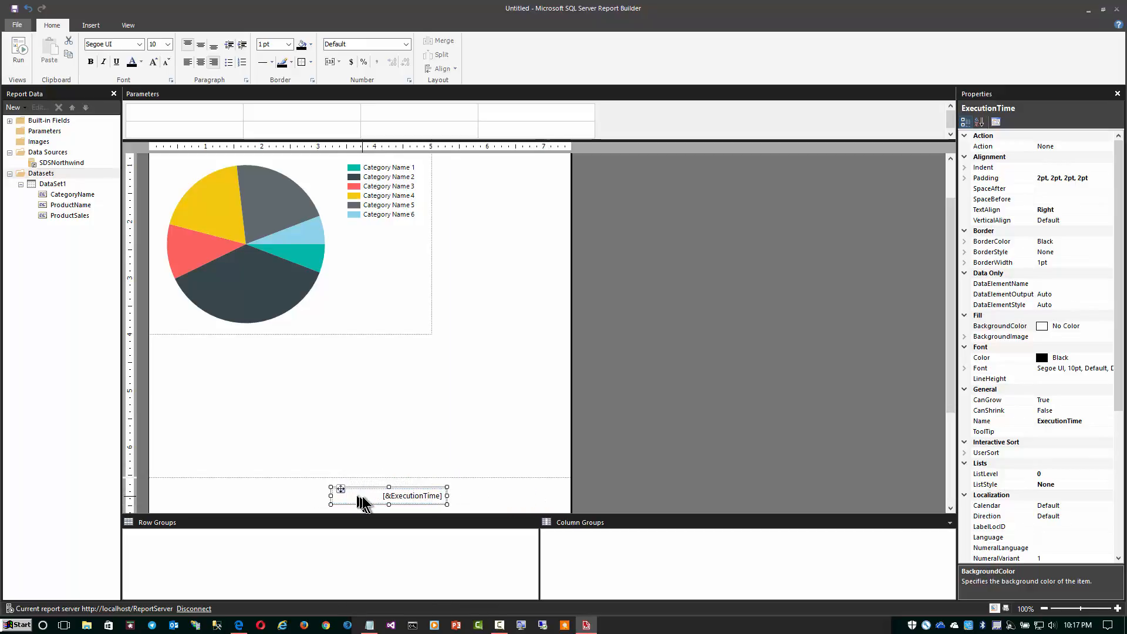
left_click(317, 501)
left_click(367, 501)
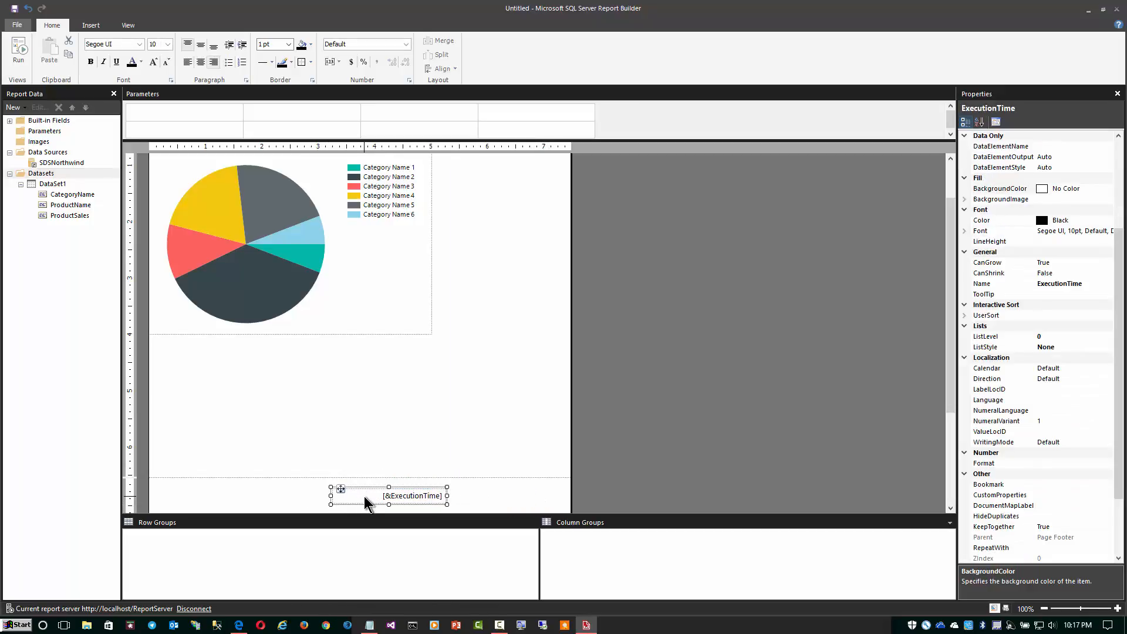
left_click(367, 502)
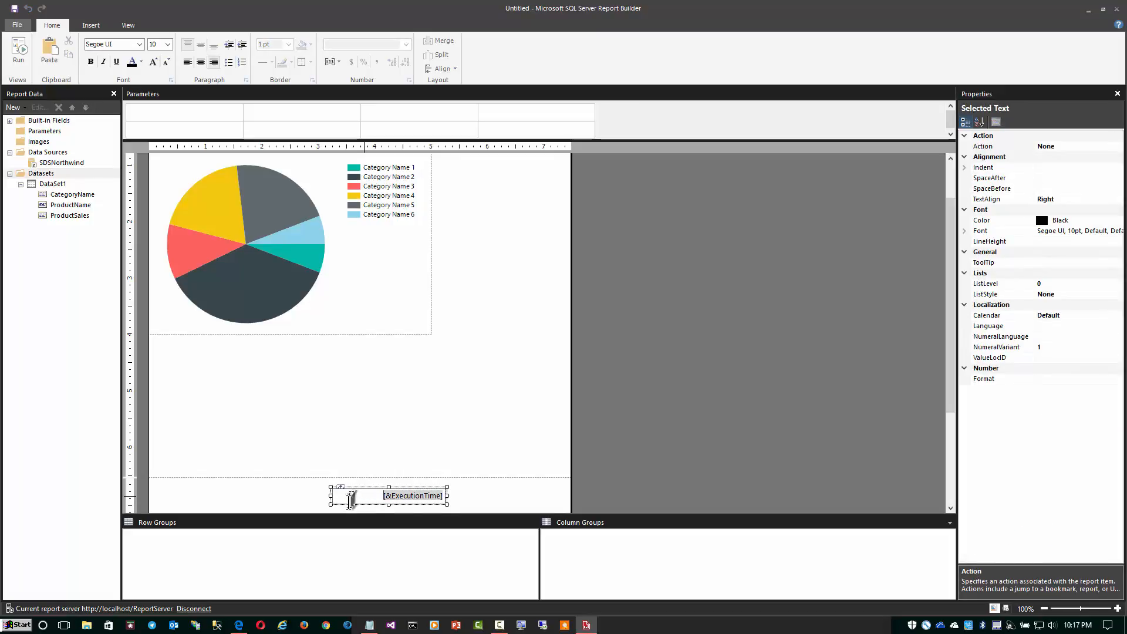
left_click(330, 500)
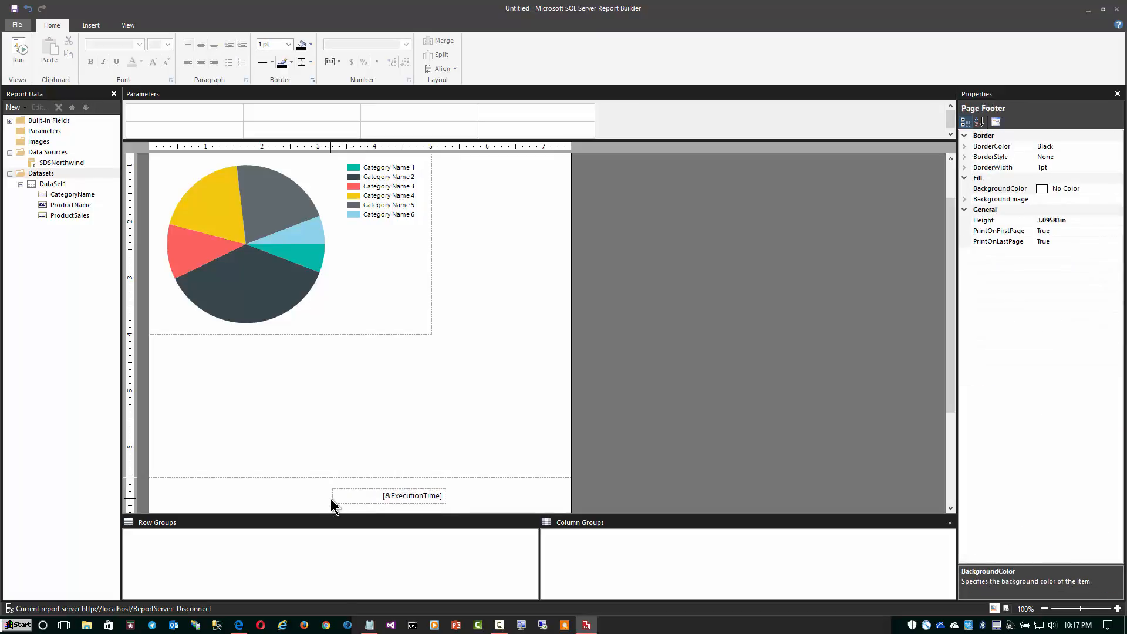
left_click(333, 501)
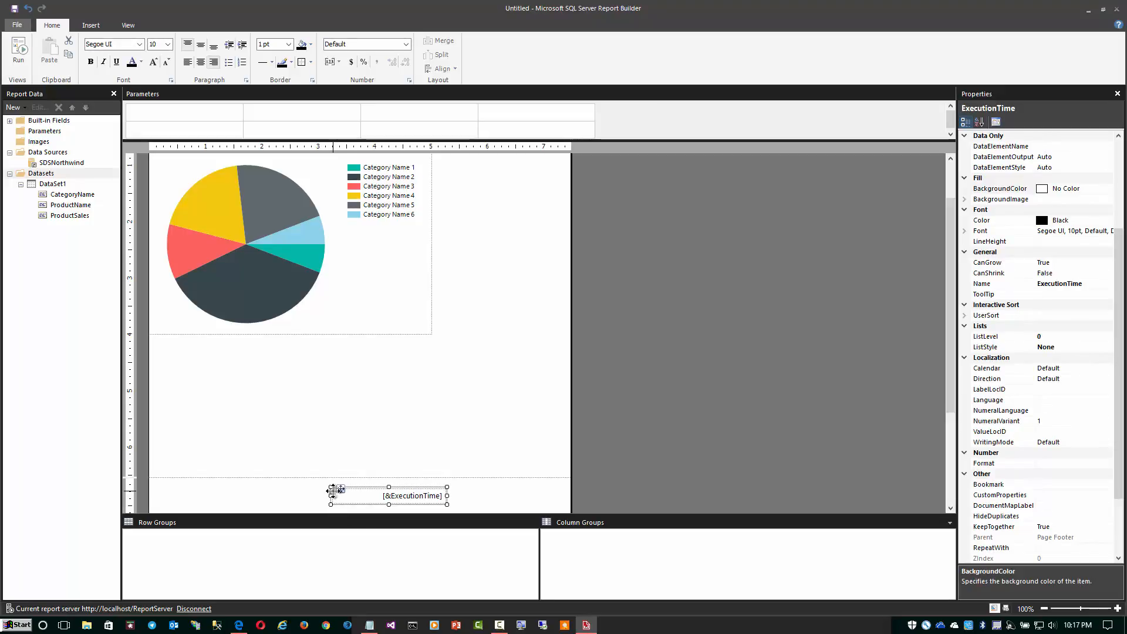
- Enlarge the pie chart to about 7.2 inches wide, and run the report to check it before returning to the design view
left_click(425, 332)
left_click_drag(433, 336, 554, 457)
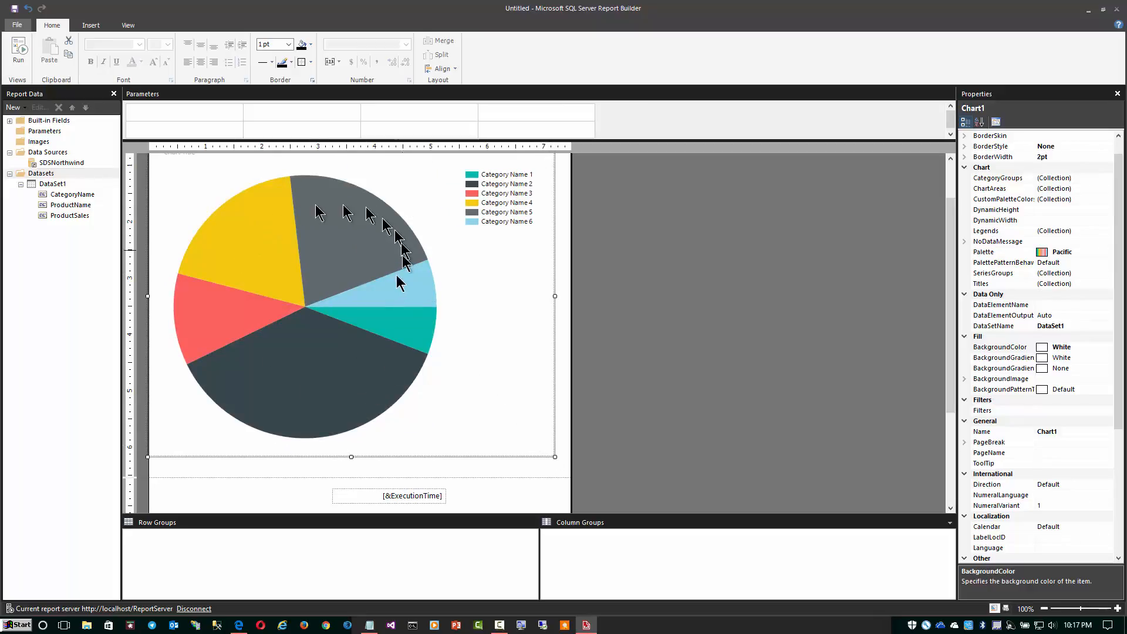
left_click(19, 49)
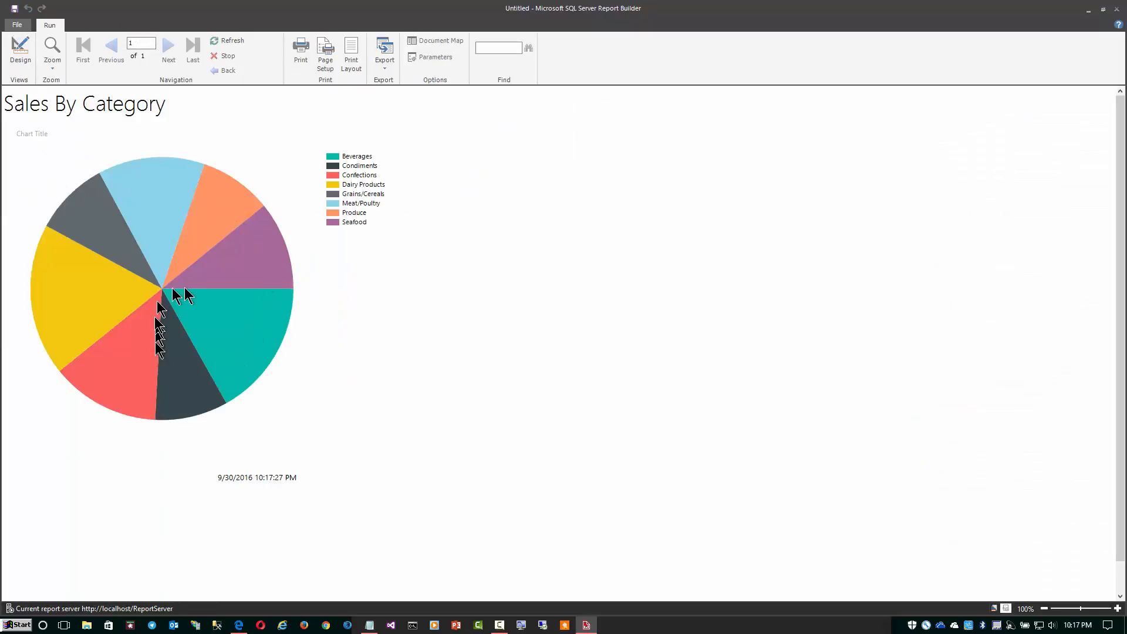
left_click(19, 50)
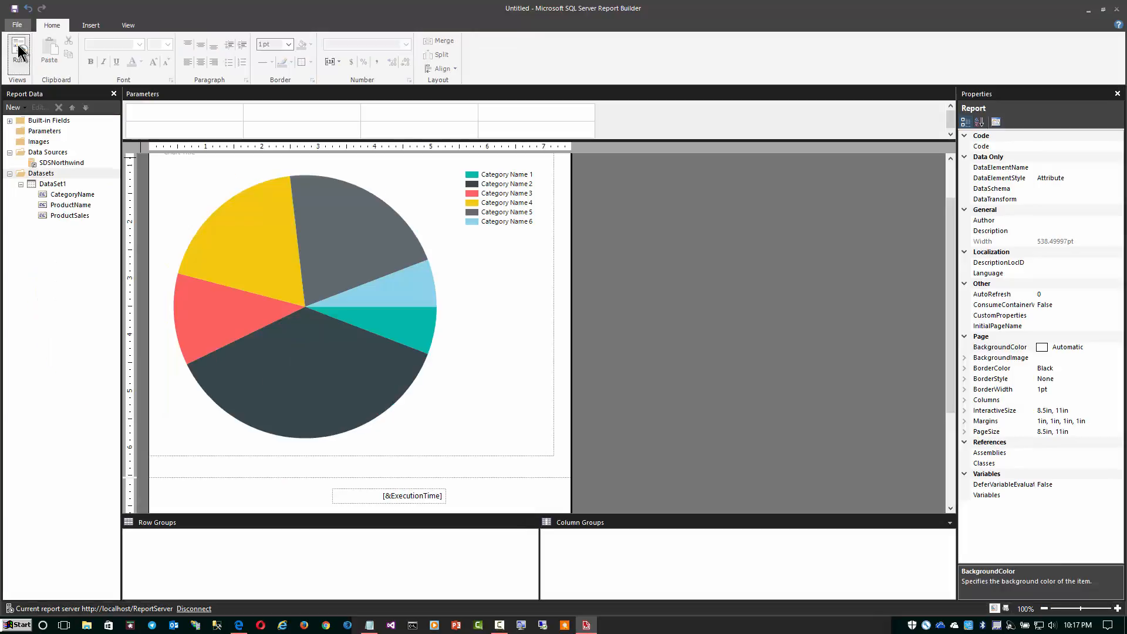
- Change the ProductSales pie chart to the 3-D exploded pie type, and run the report to check it before returning to the design view
right_click(338, 226)
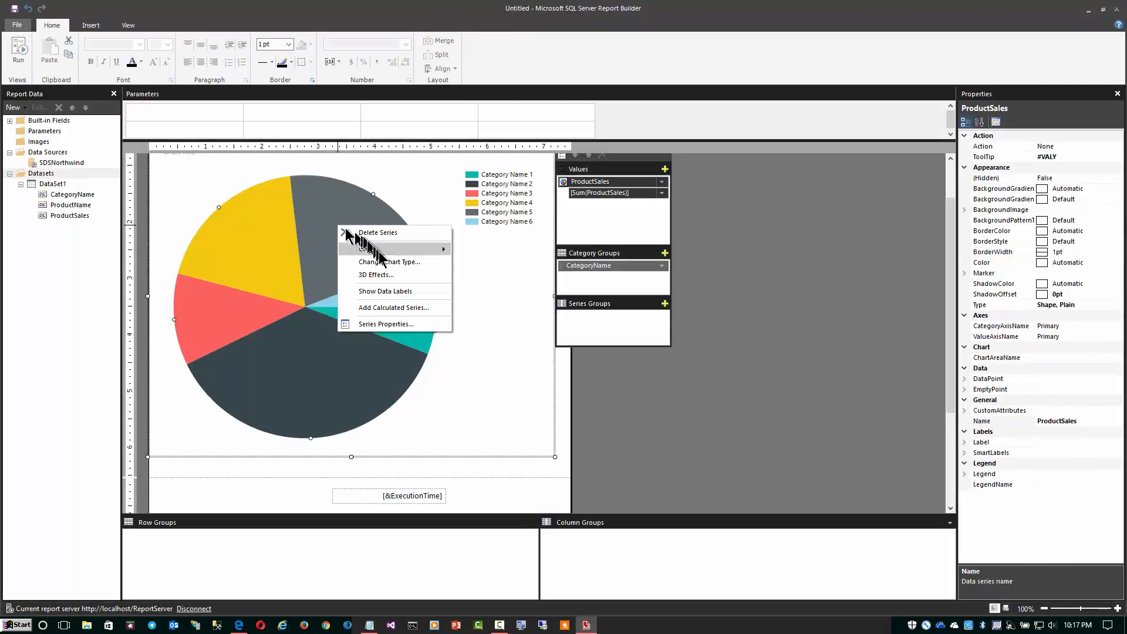
left_click(430, 262)
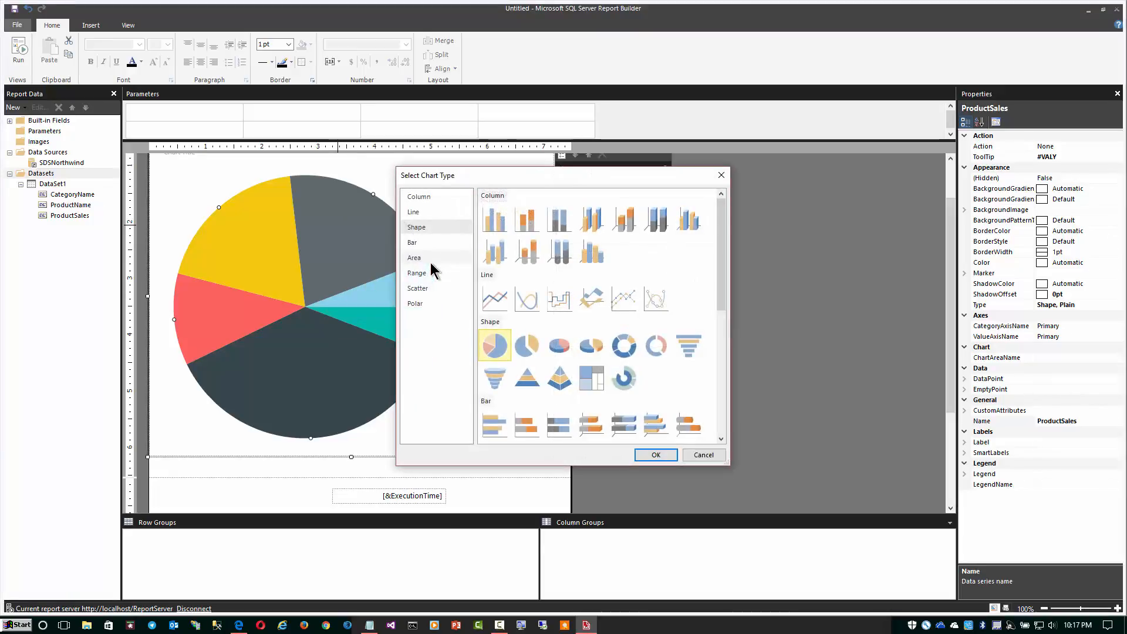
left_click(560, 355)
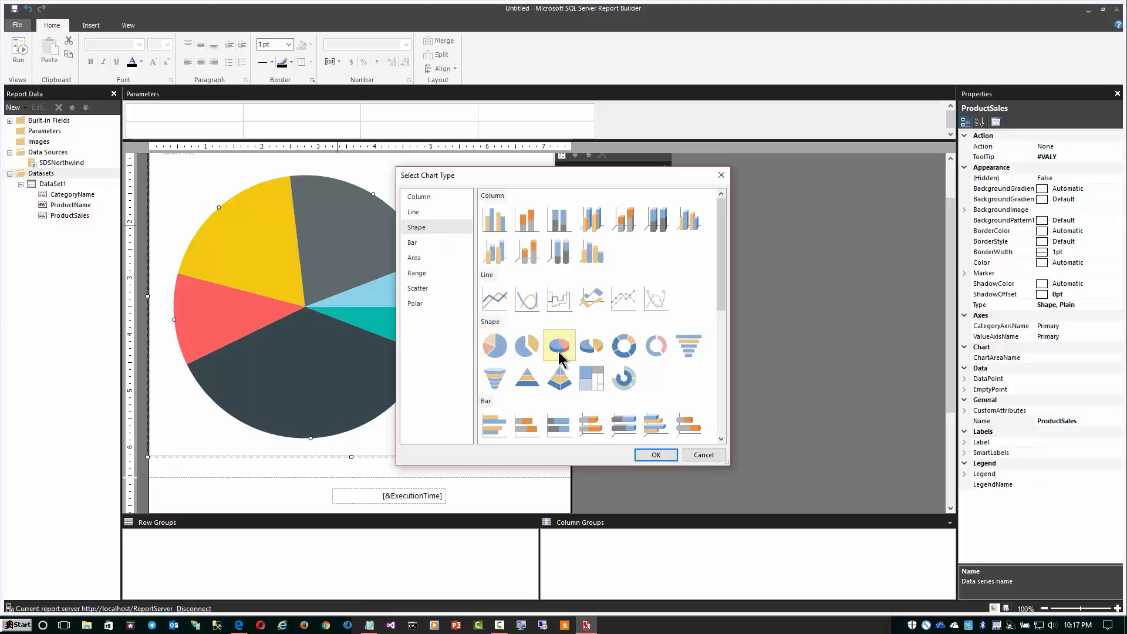
left_click(589, 354)
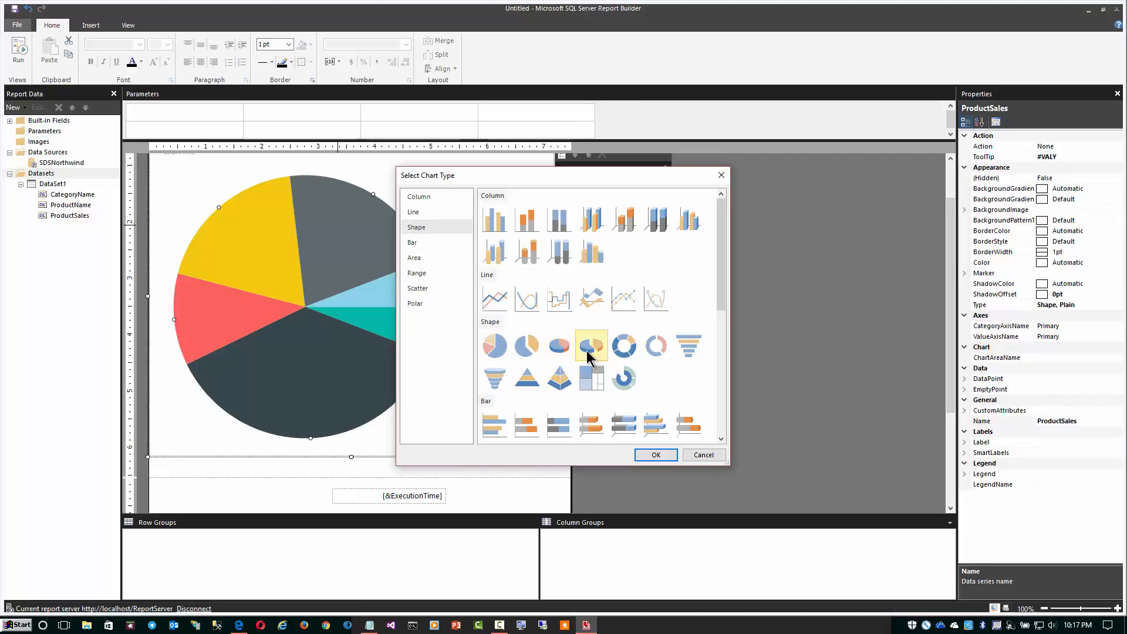
left_click(656, 455)
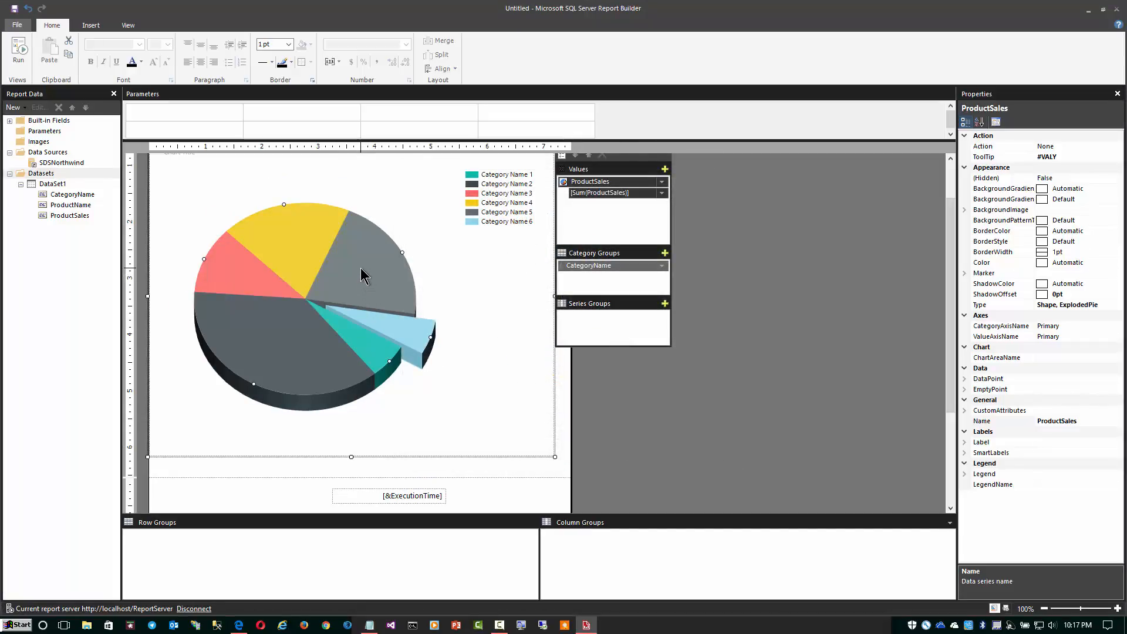
left_click(18, 56)
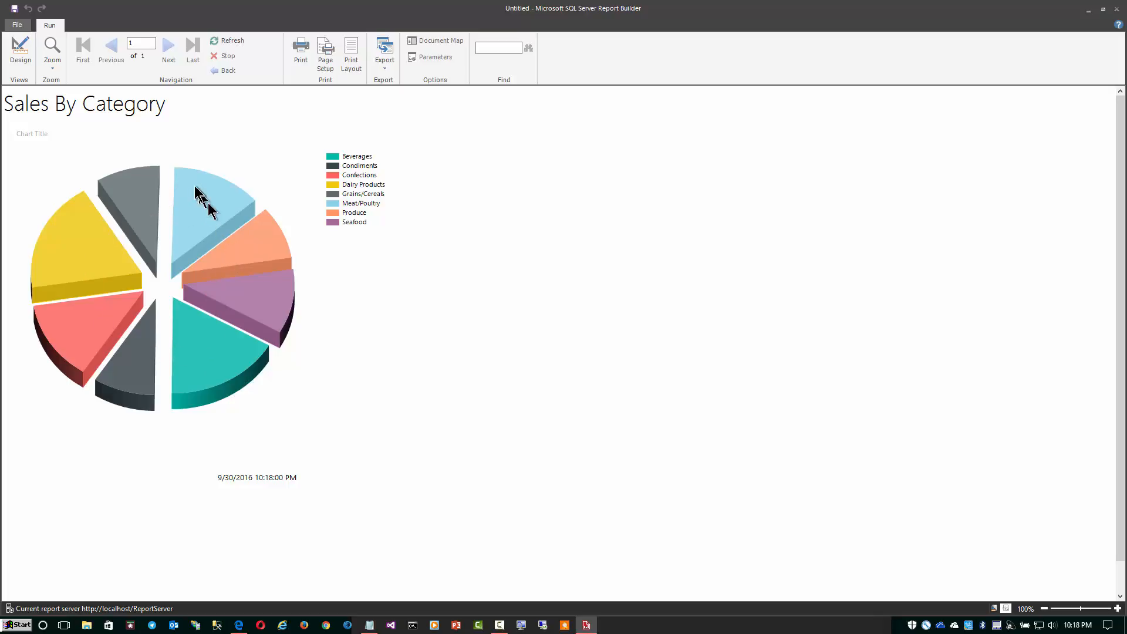
left_click(20, 51)
- Show data labels on the chart's ProductSales series, and run the report to check them before returning to the design view
right_click(366, 259)
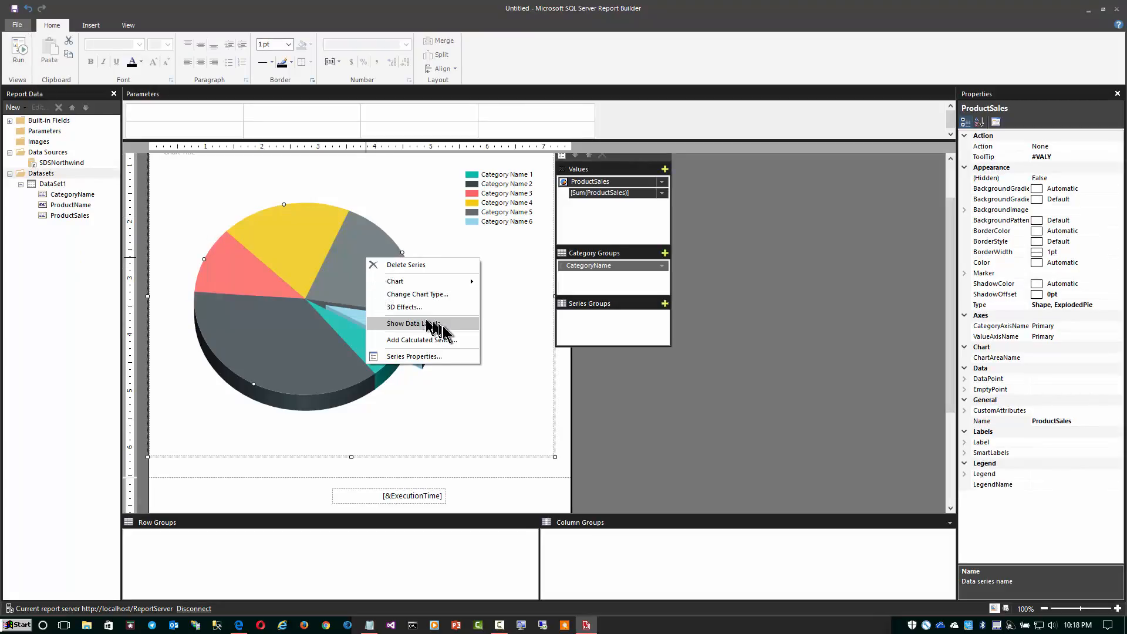
left_click(450, 322)
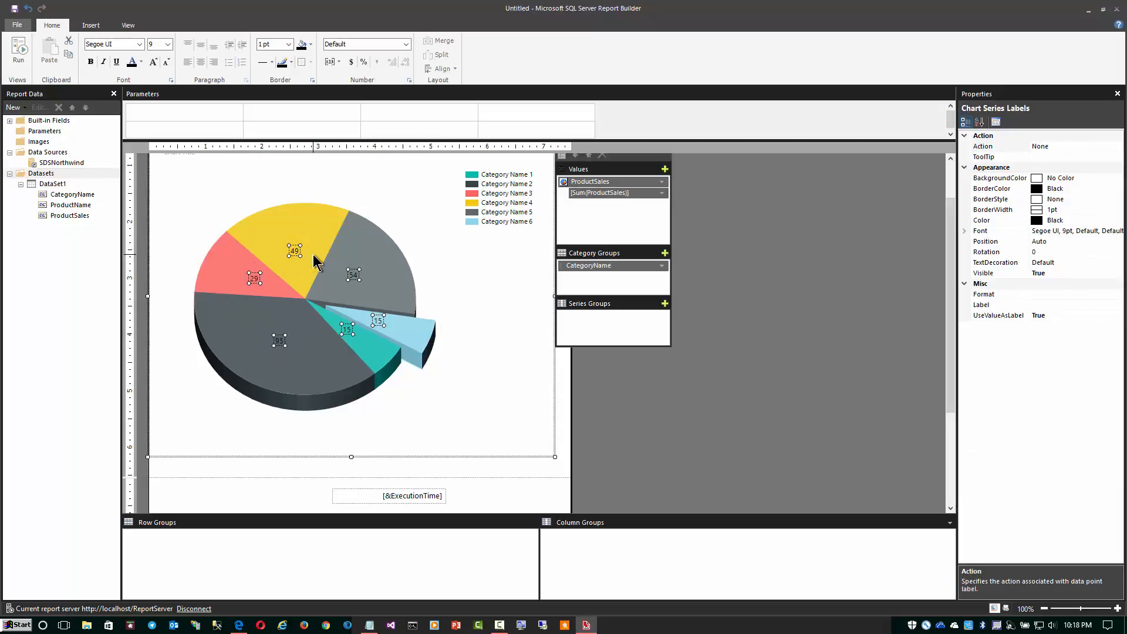
left_click(18, 50)
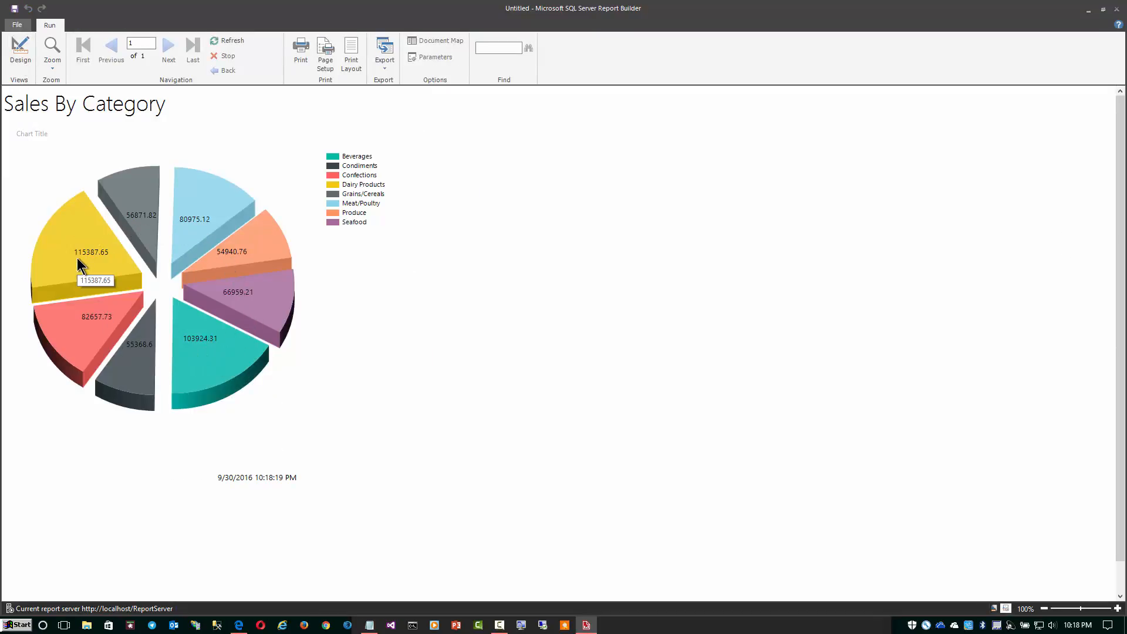
left_click(20, 50)
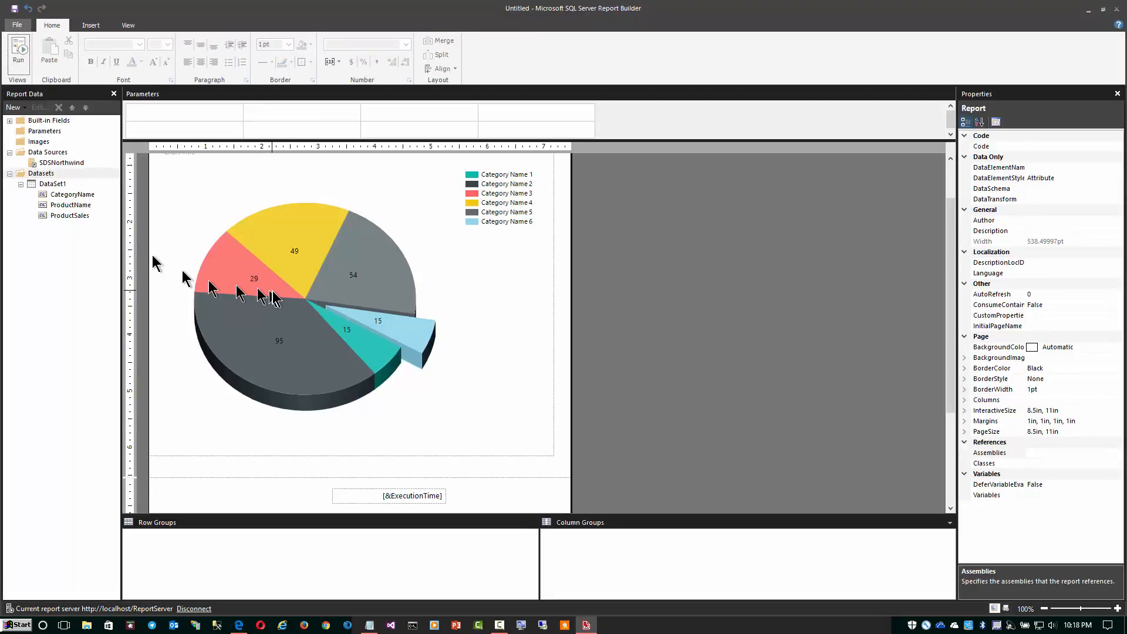
- Set the format of the chart series labels to C0, and run the report to check it before returning to the design view
left_click(358, 284)
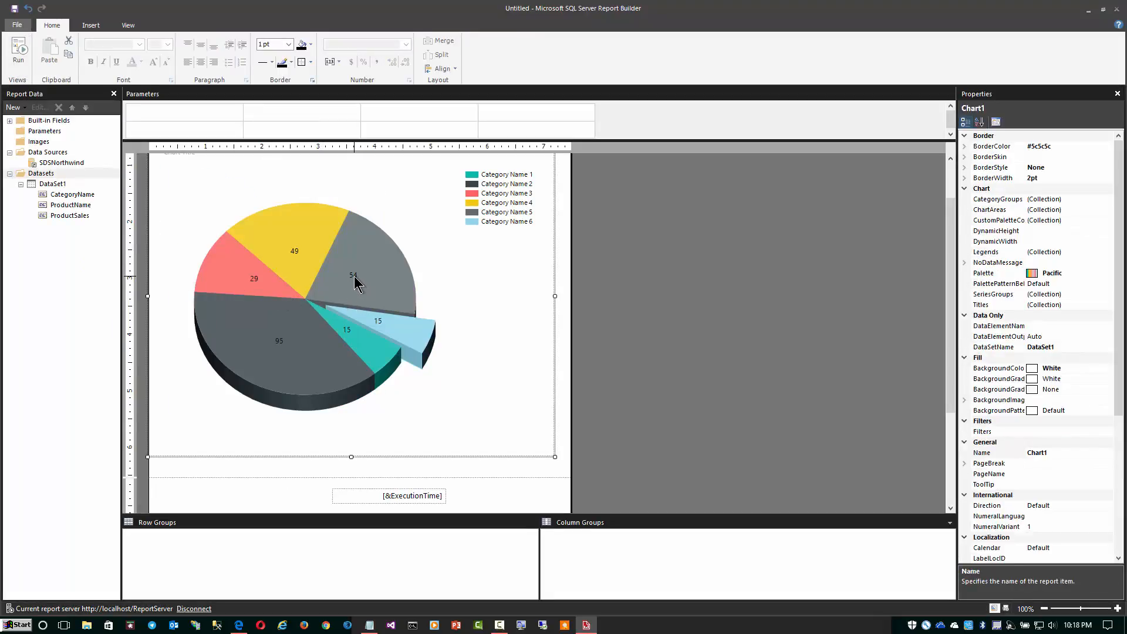
left_click(353, 275)
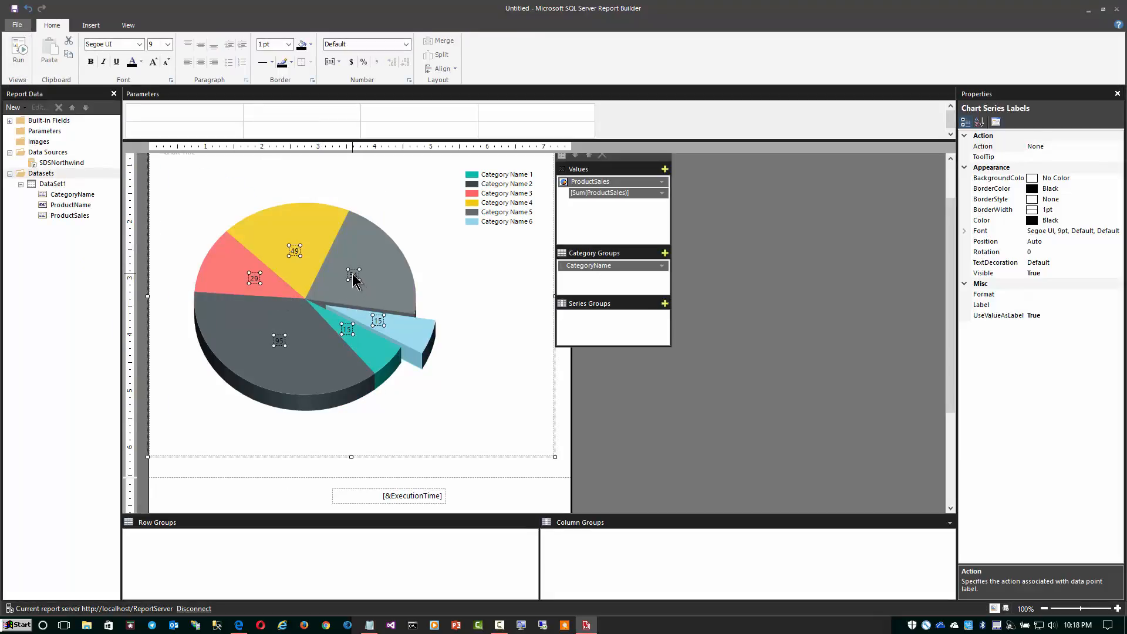
right_click(354, 276)
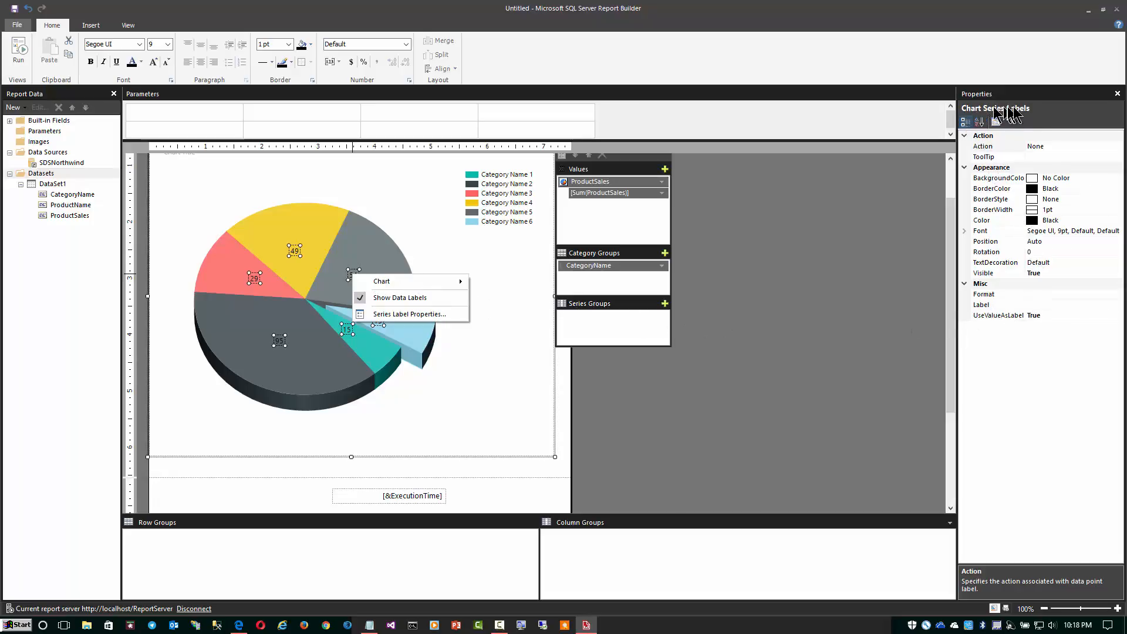
left_click(1036, 298)
left_click(1036, 298)
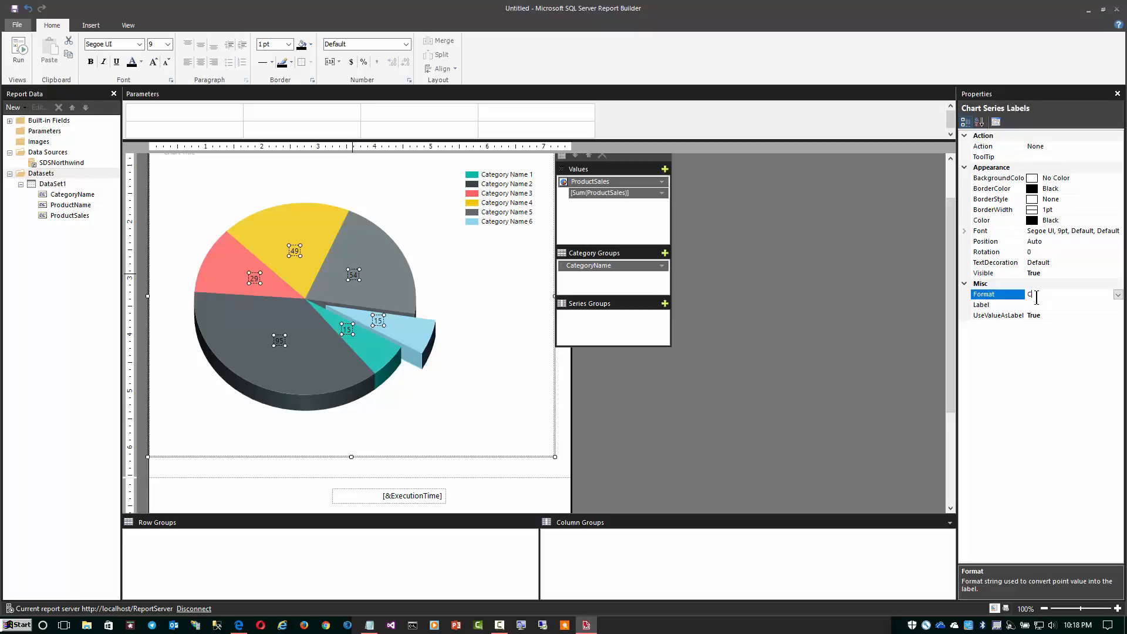
key("Return")
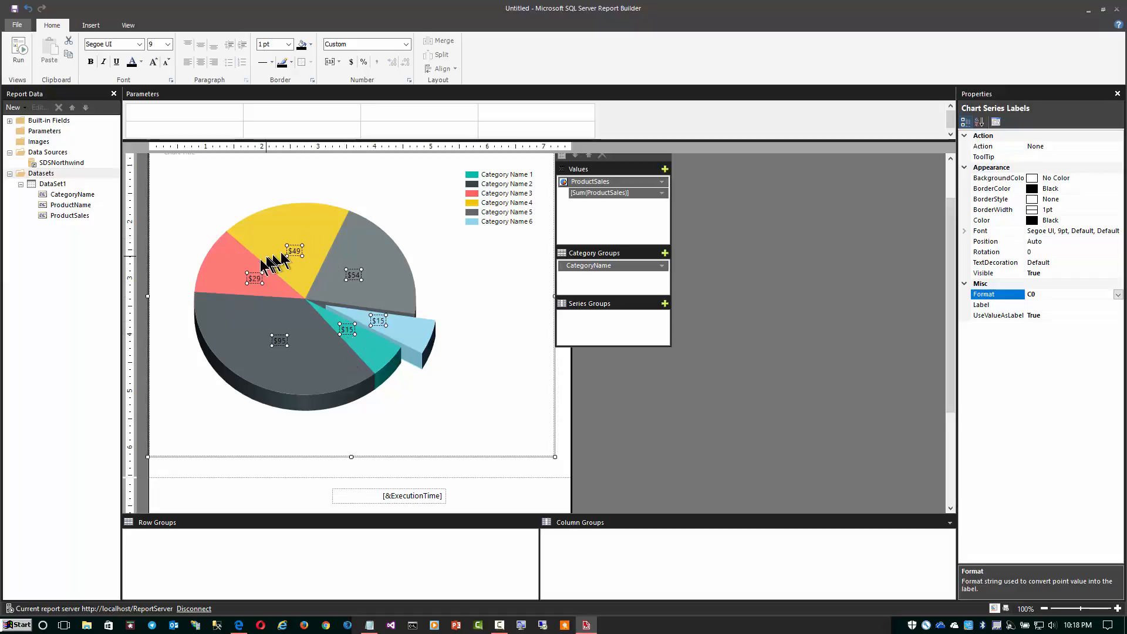
left_click(16, 52)
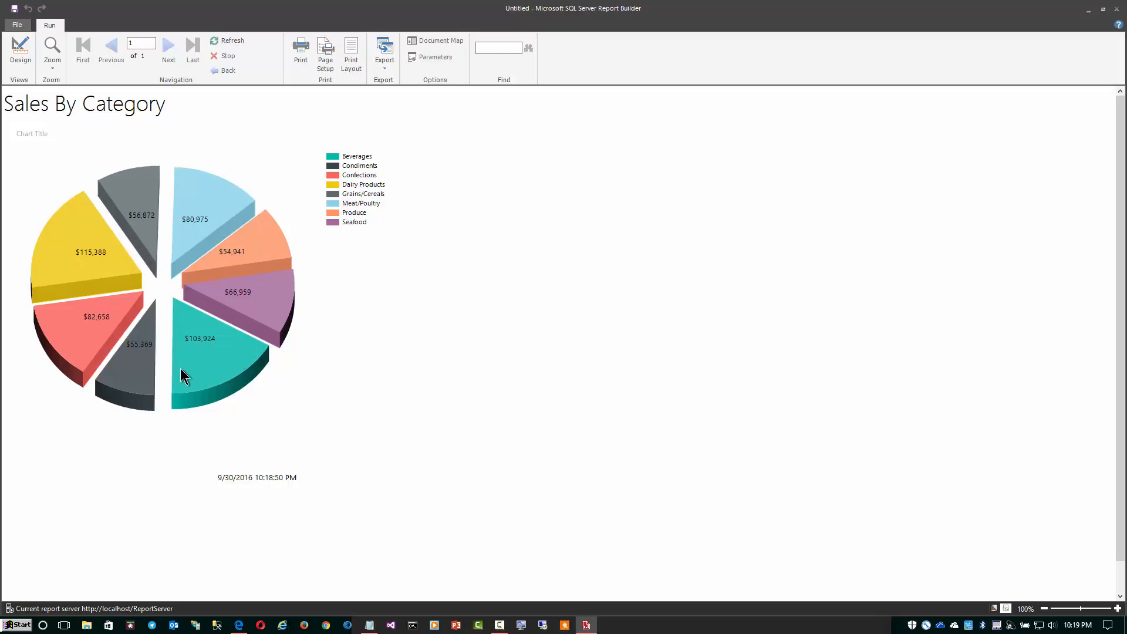
left_click(21, 56)
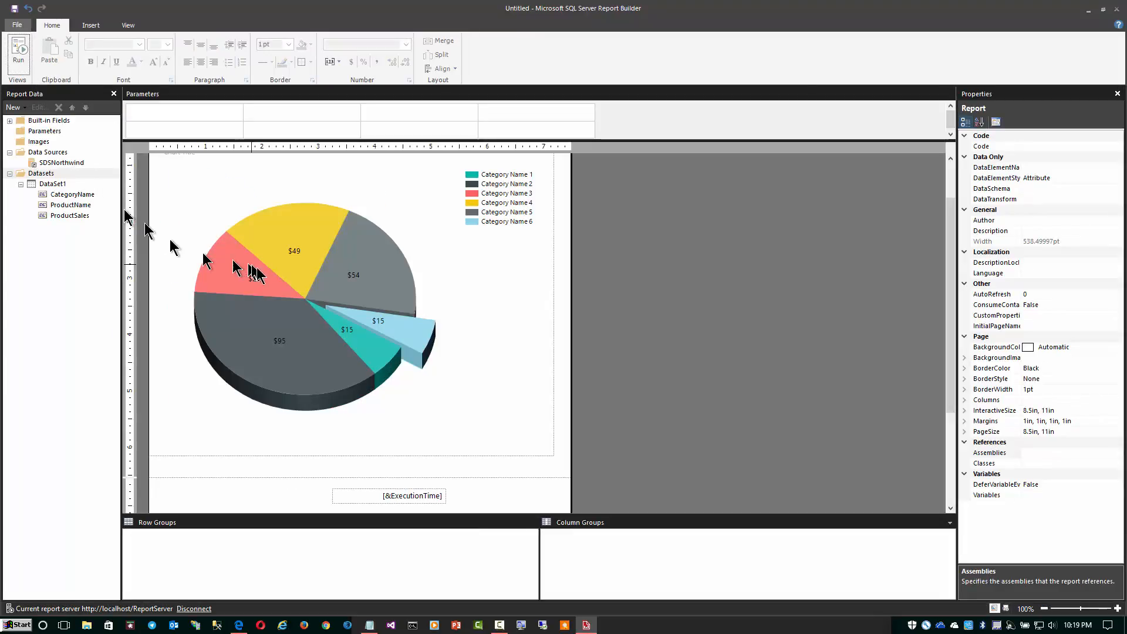
- Set the position of the chart series labels to Outside, and run the report to check them before returning to the design view
left_click(295, 249)
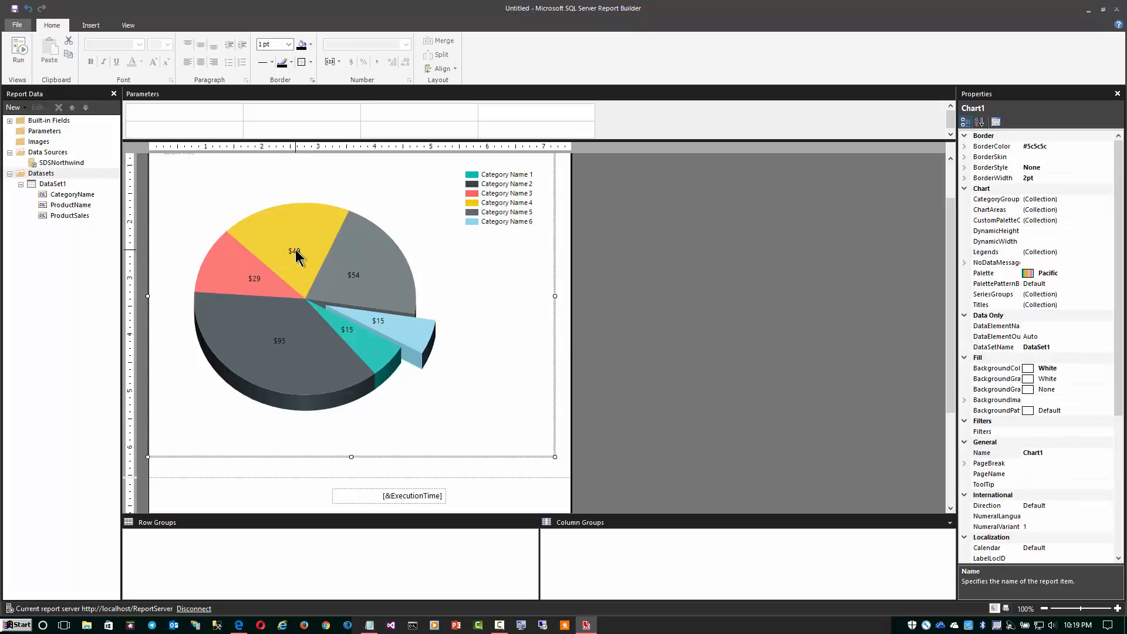
left_click(295, 249)
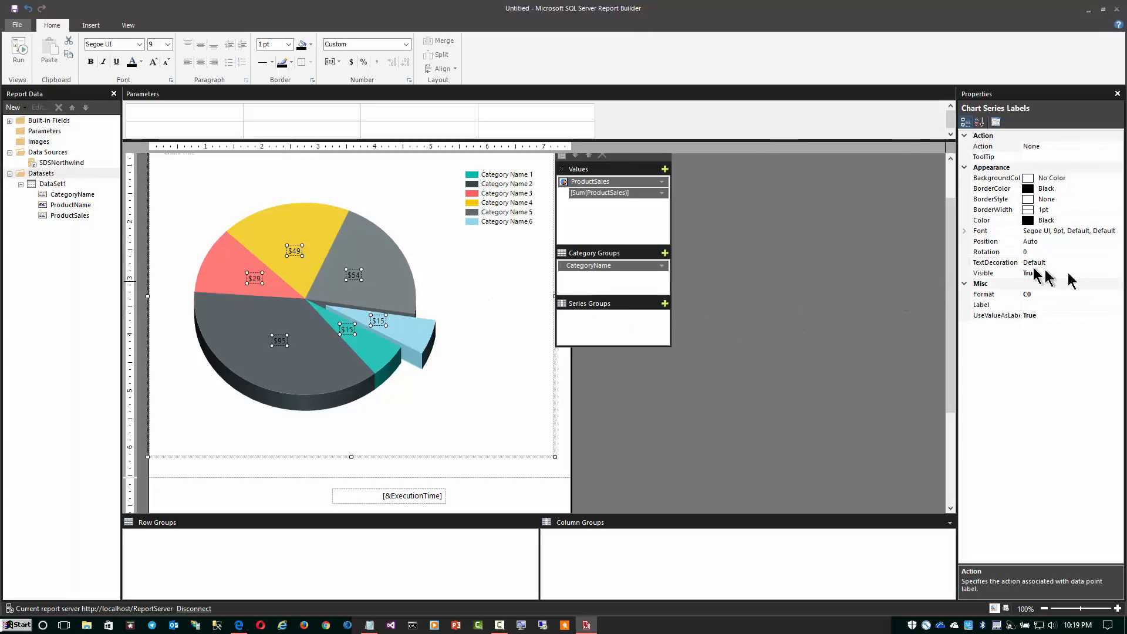
left_click(1079, 241)
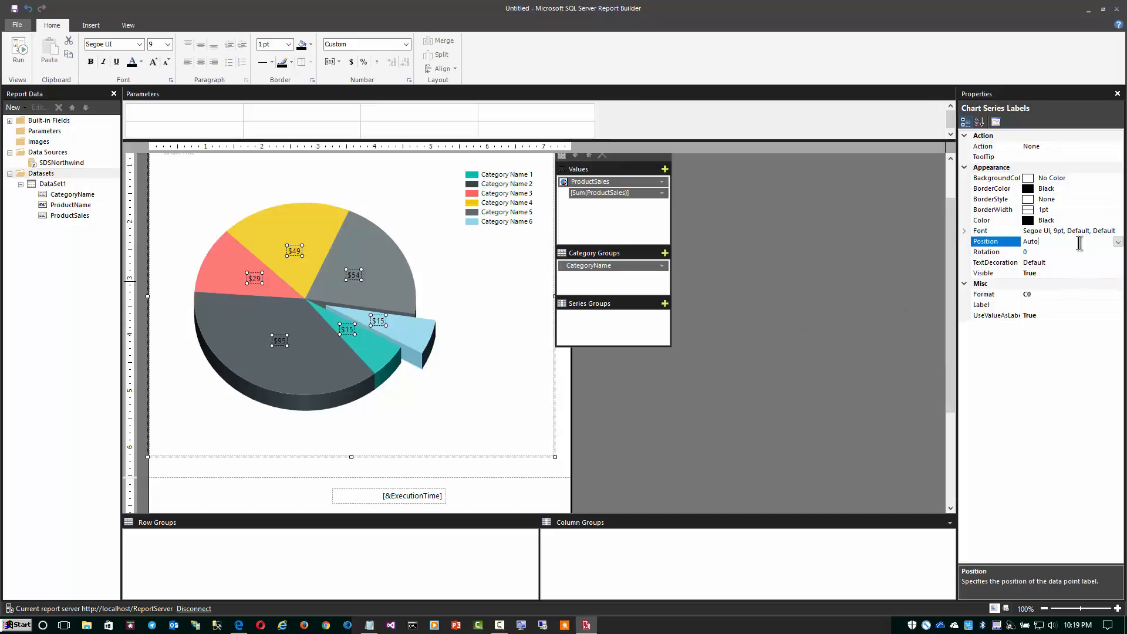
left_click(1117, 242)
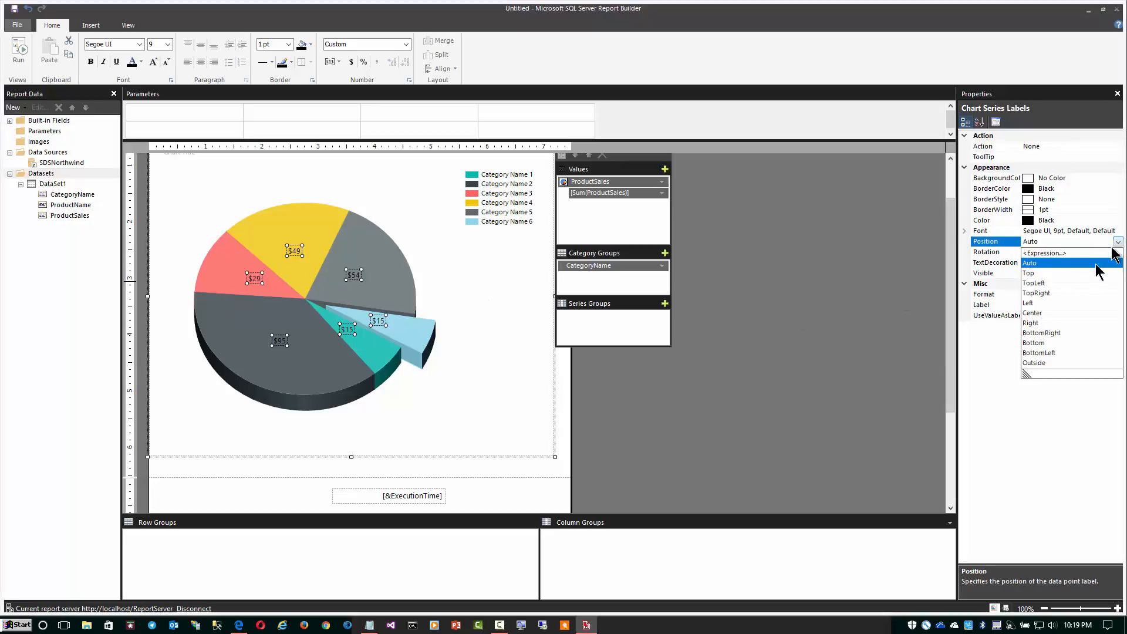
left_click(1039, 363)
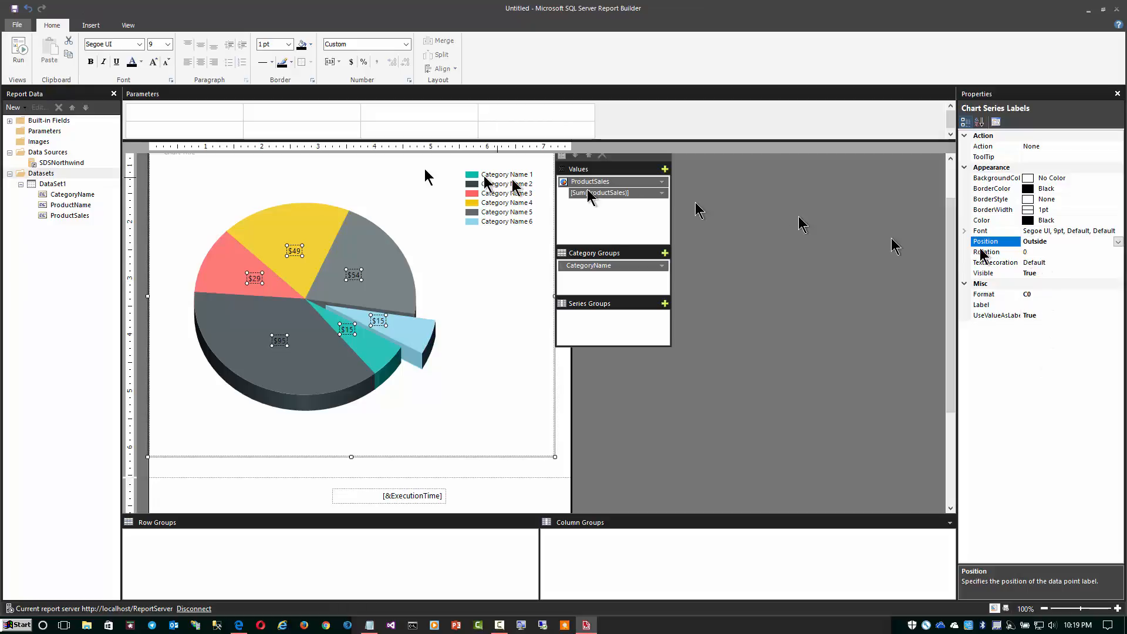
left_click(20, 63)
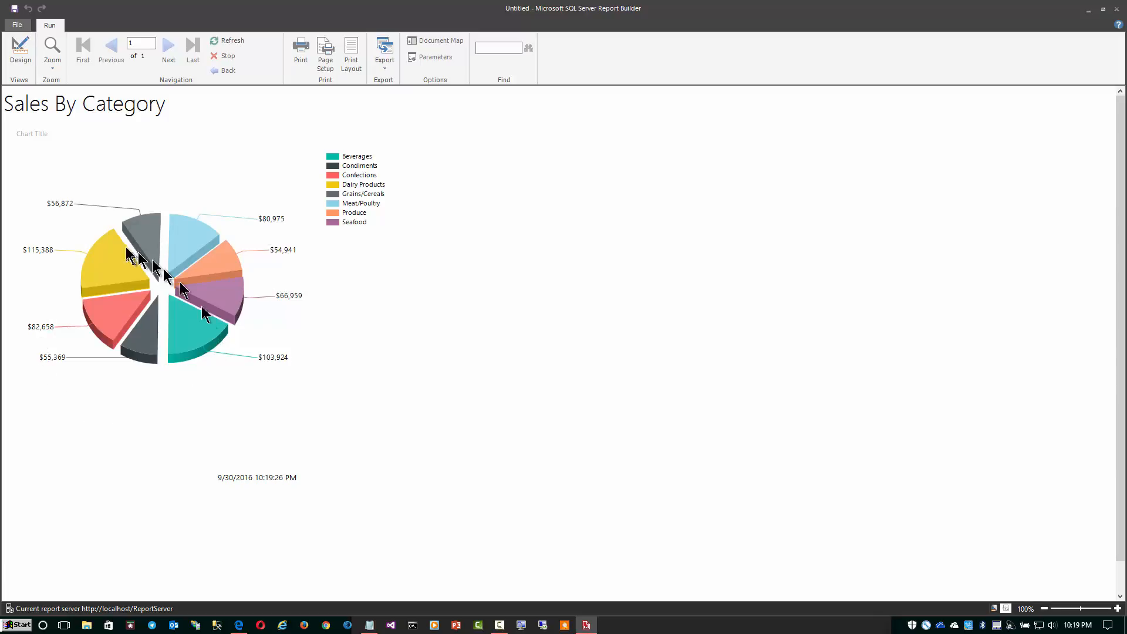
mouse_move(131, 308)
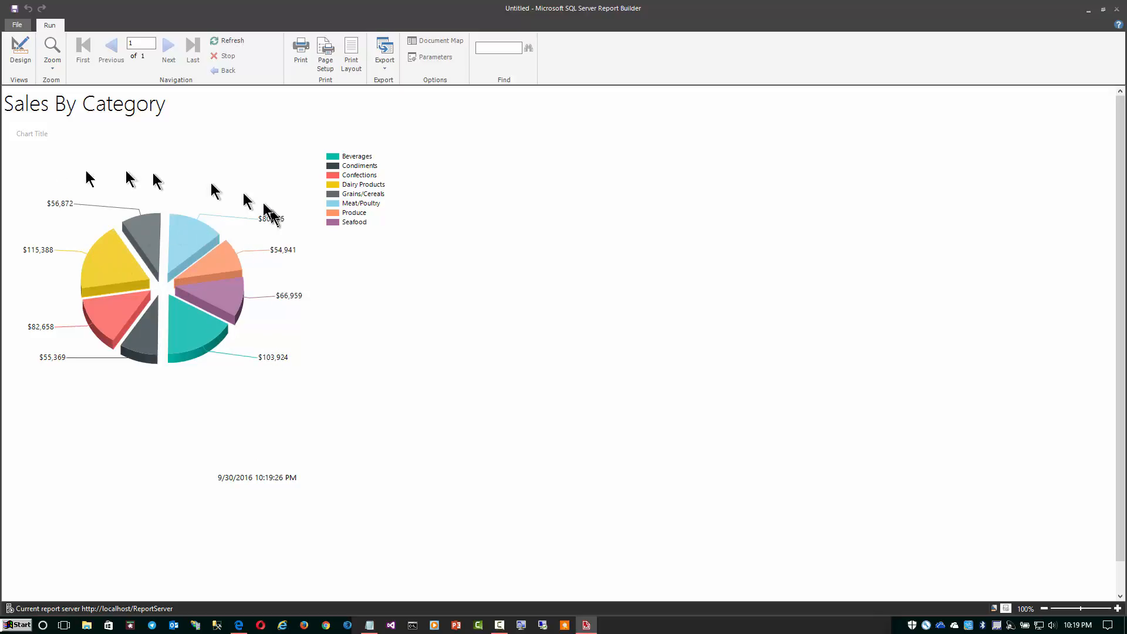
left_click(19, 52)
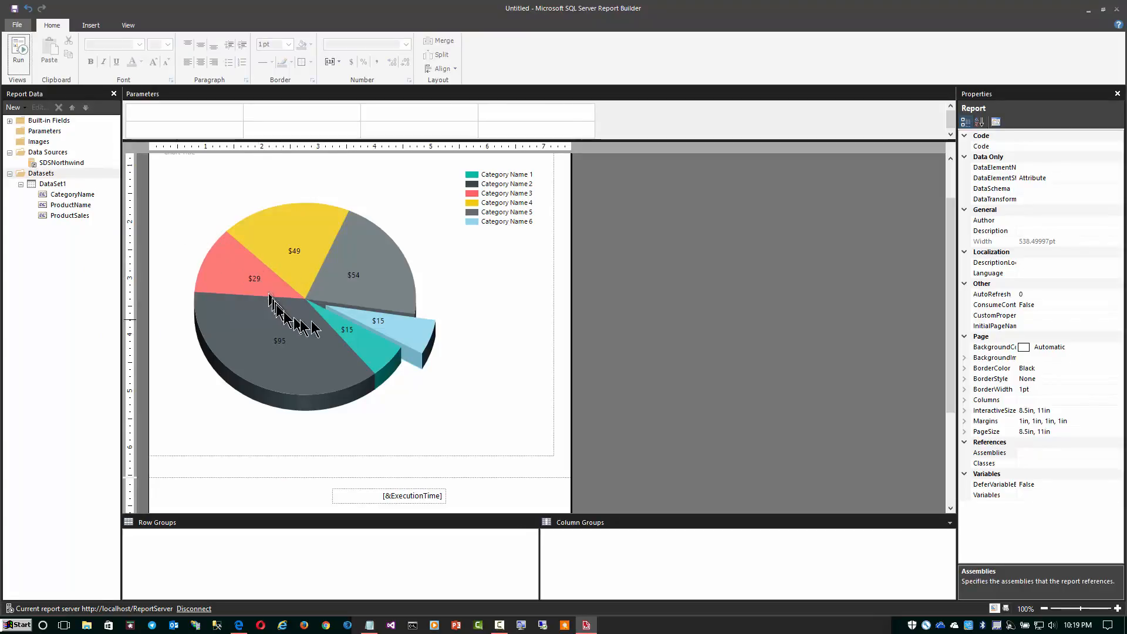
- Change the ProductSales series to the 3-D funnel chart type, and run the report to check it before returning to the design view
left_click(304, 258)
left_click(305, 262)
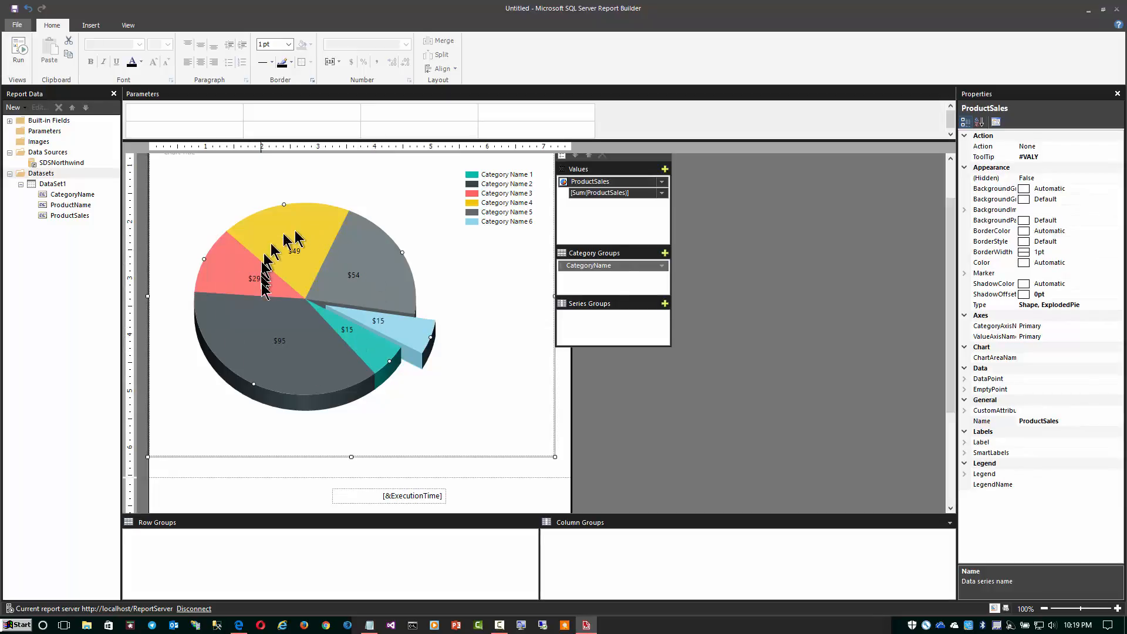
right_click(312, 225)
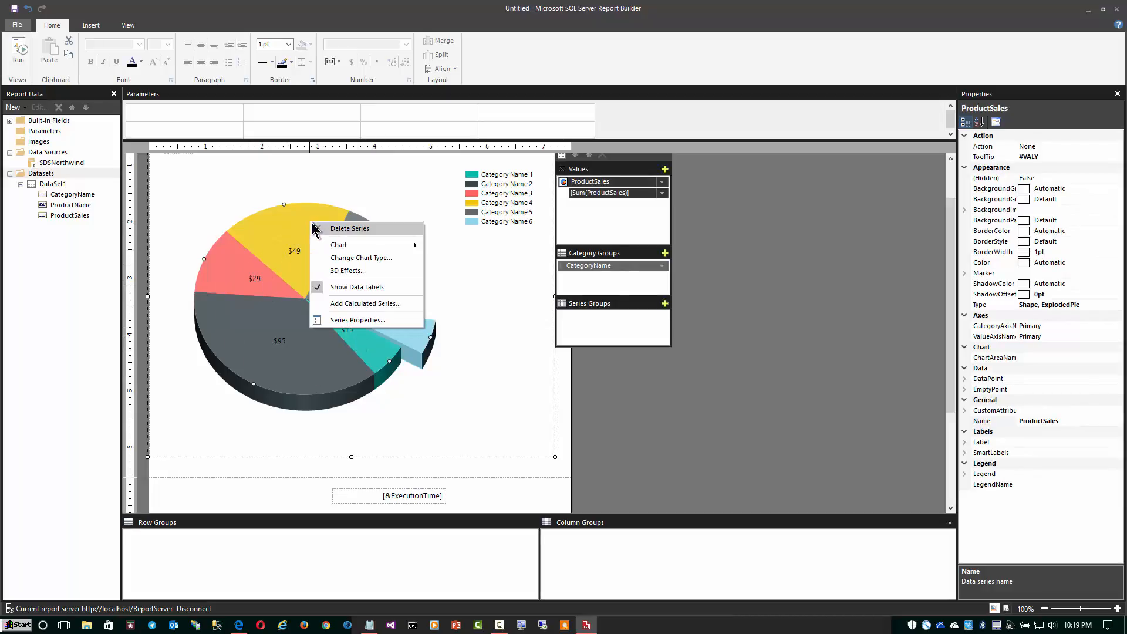
left_click(326, 260)
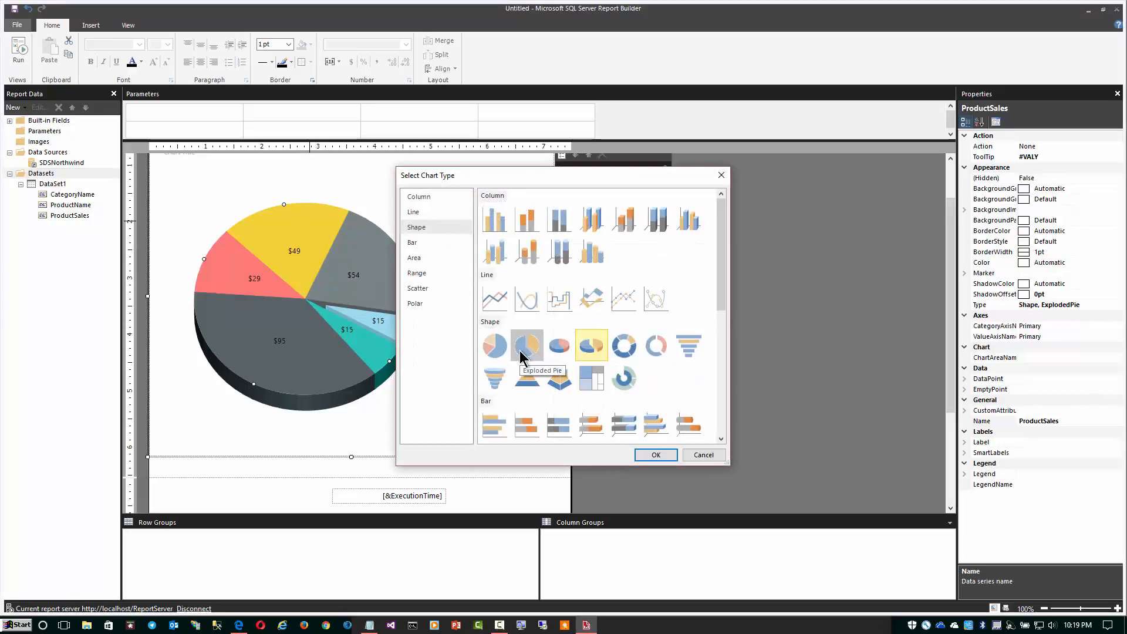
left_click(496, 382)
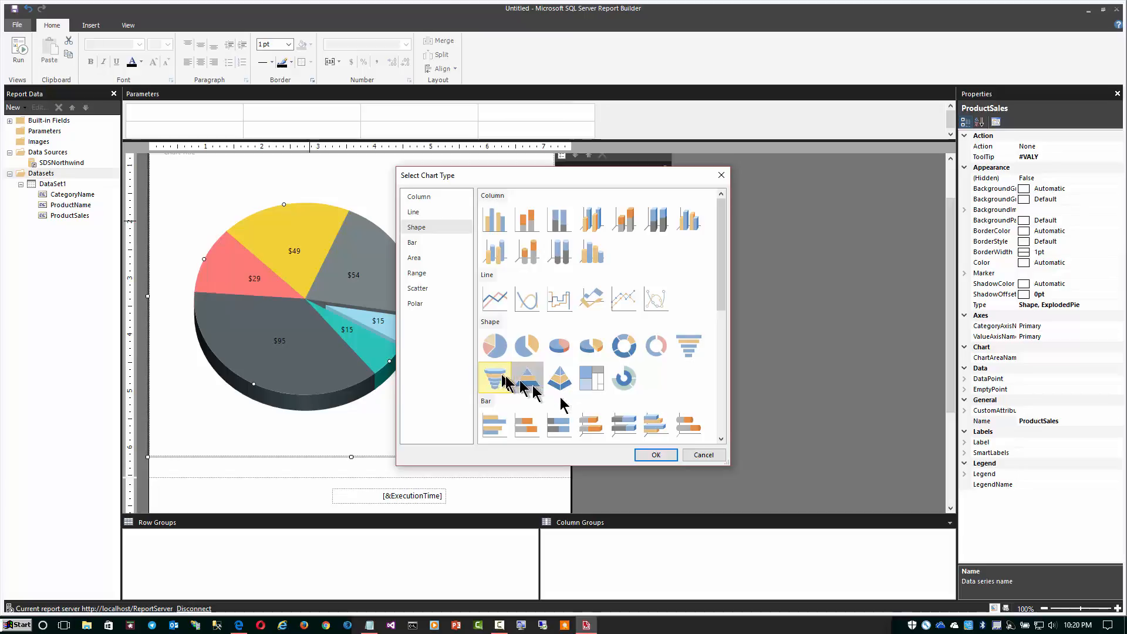
left_click(649, 456)
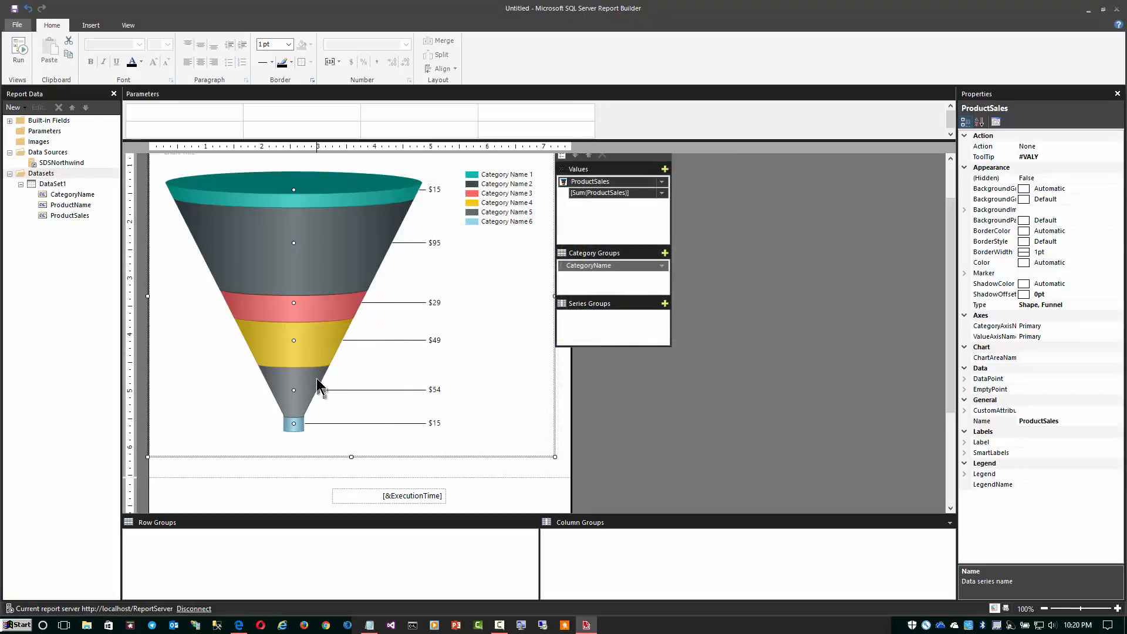
right_click(326, 268)
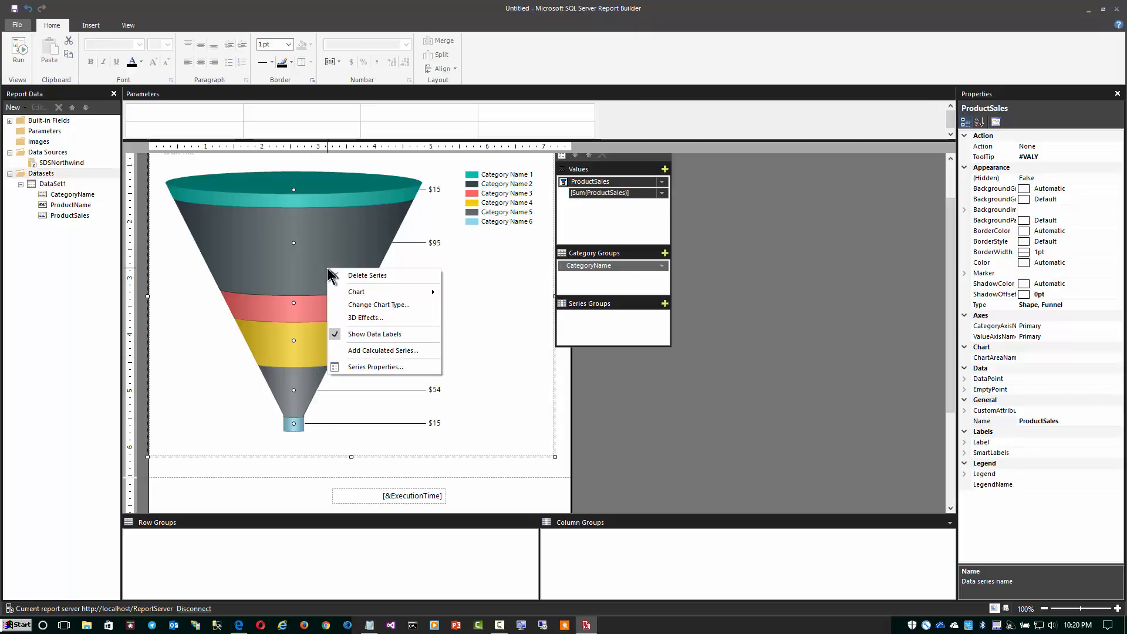
left_click(19, 46)
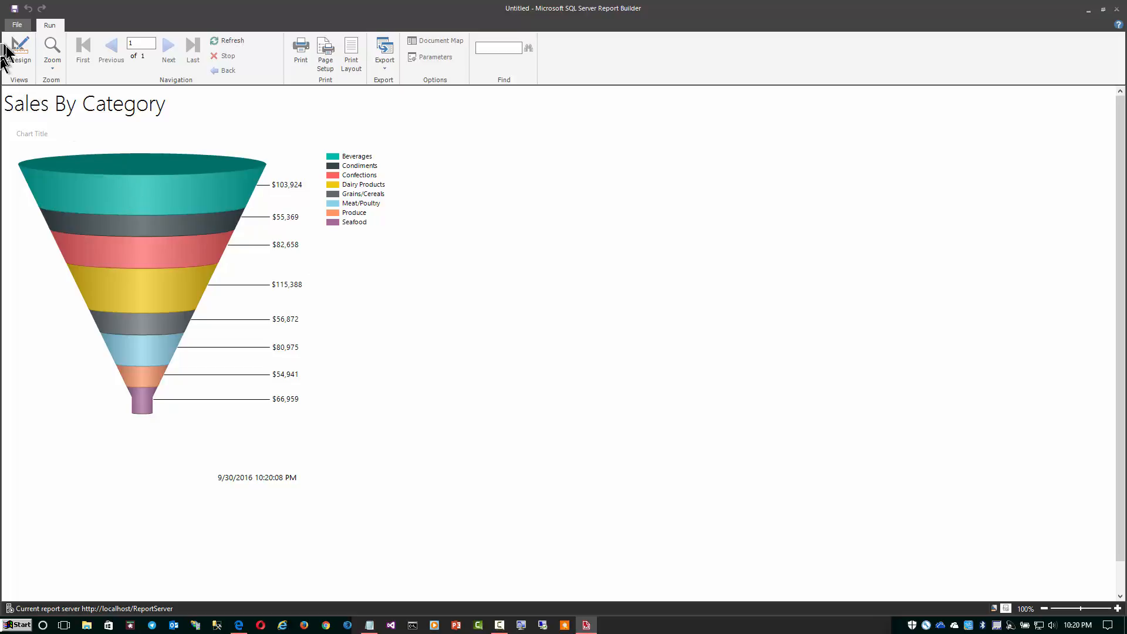
left_click(20, 51)
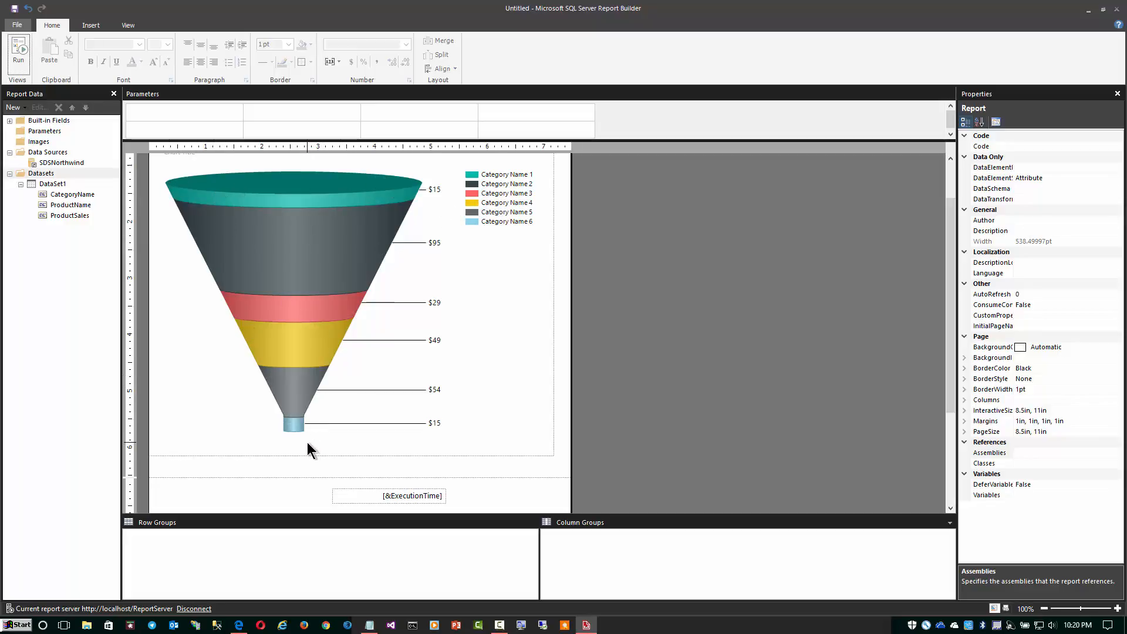
- Change the ProductSales series to the 3-D Pyramid chart type, and review the chart area's 3D options
right_click(314, 313)
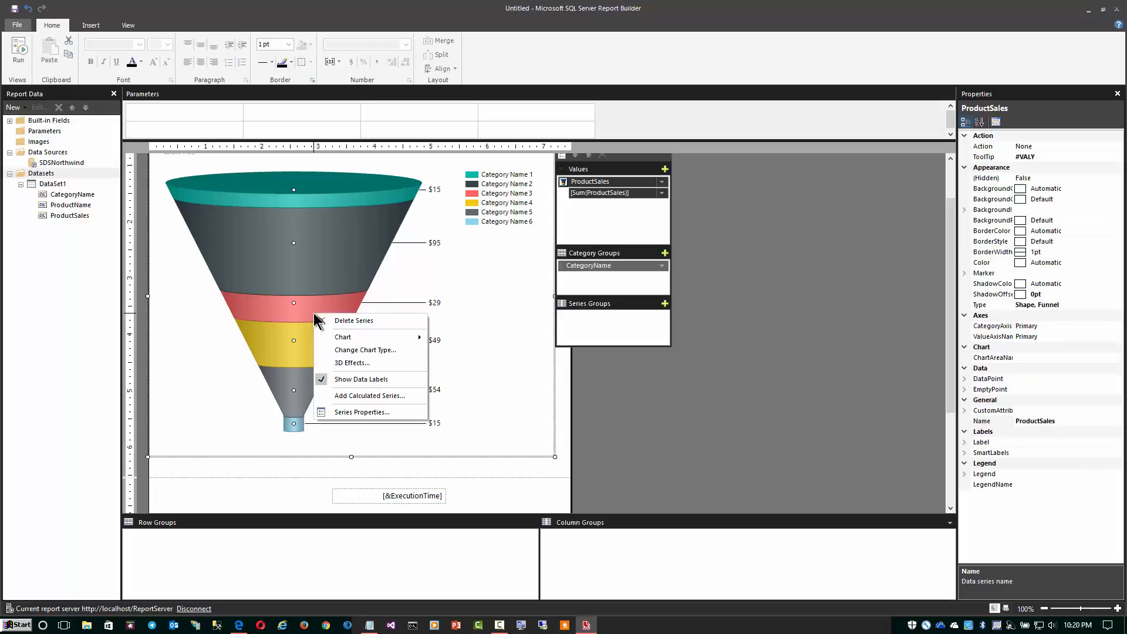
left_click(343, 351)
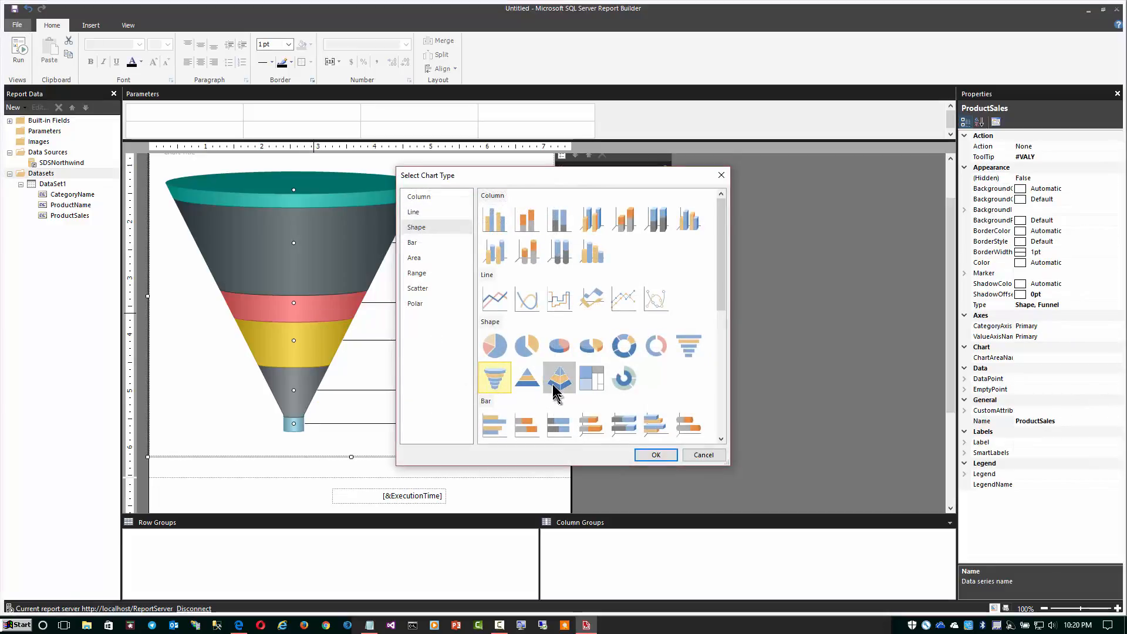
left_click(556, 381)
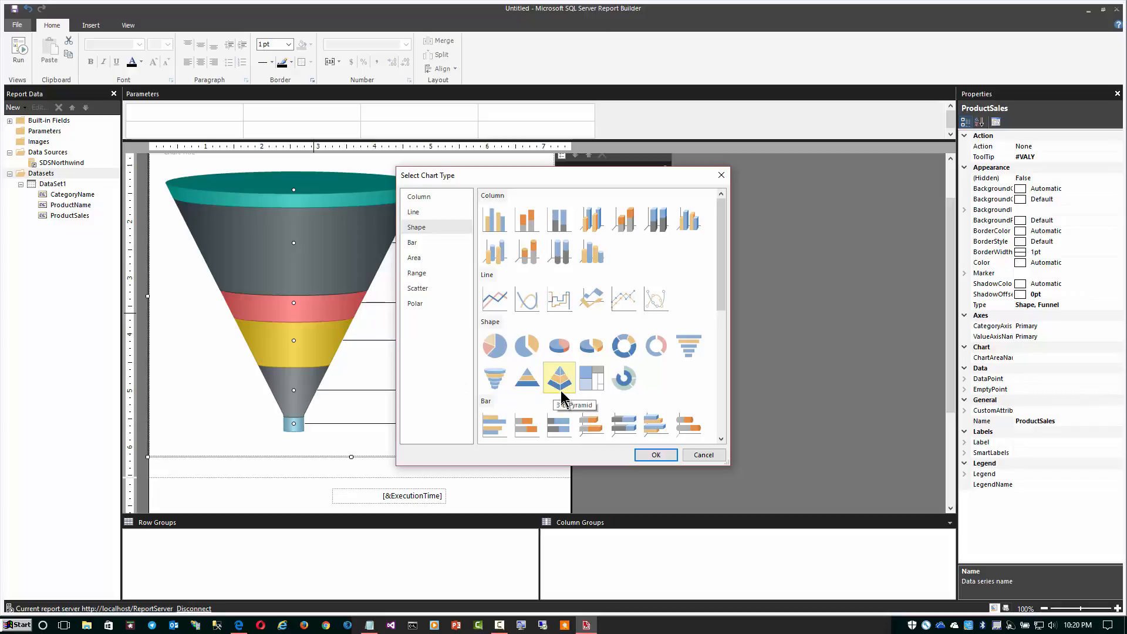
left_click(655, 456)
right_click(341, 328)
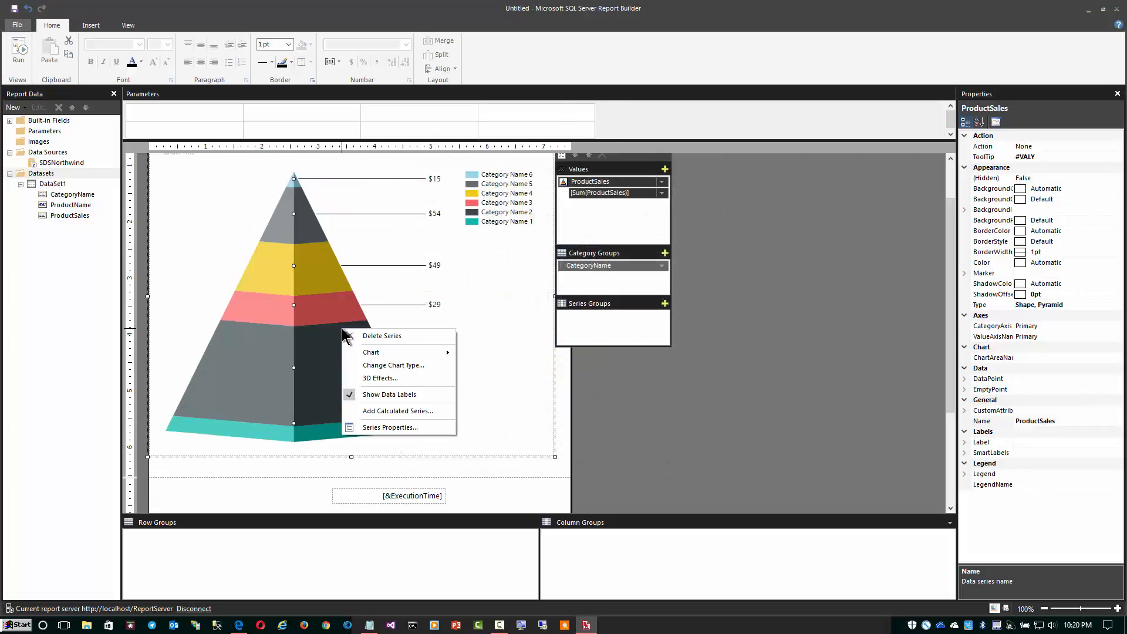
left_click(371, 381)
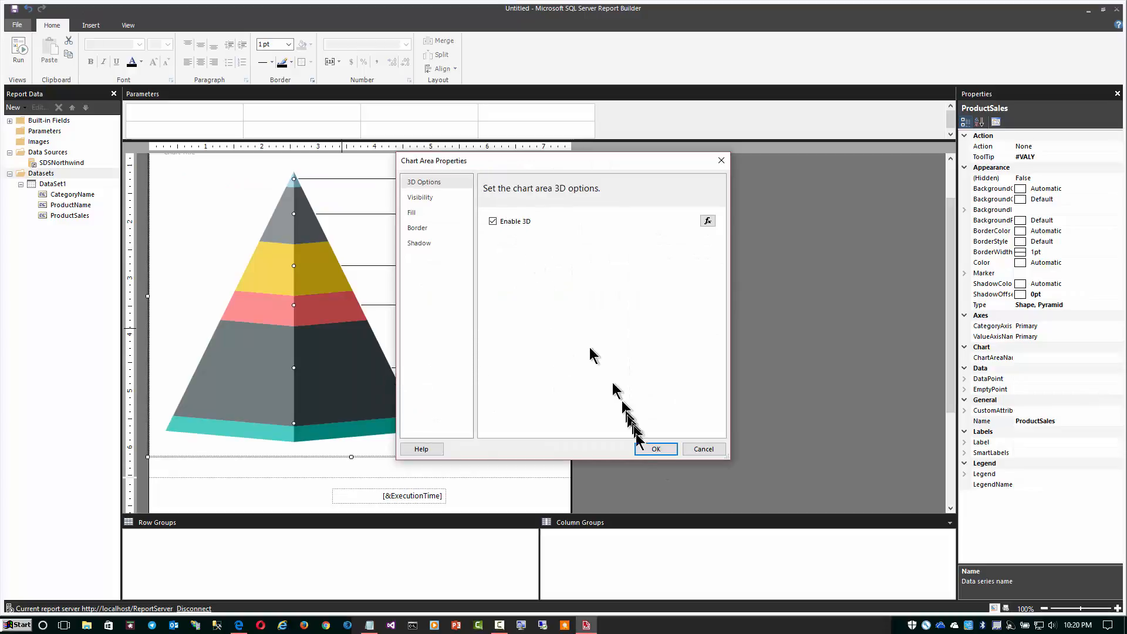
left_click(655, 450)
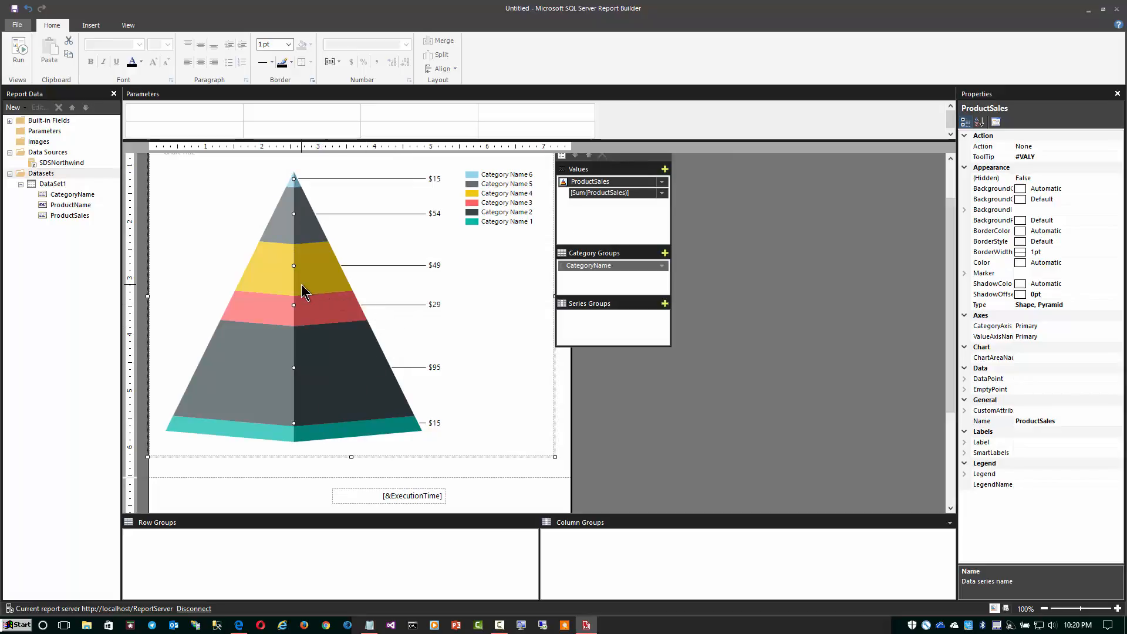
- Review the query of DataSet1 in its dataset properties
double_click(51, 184)
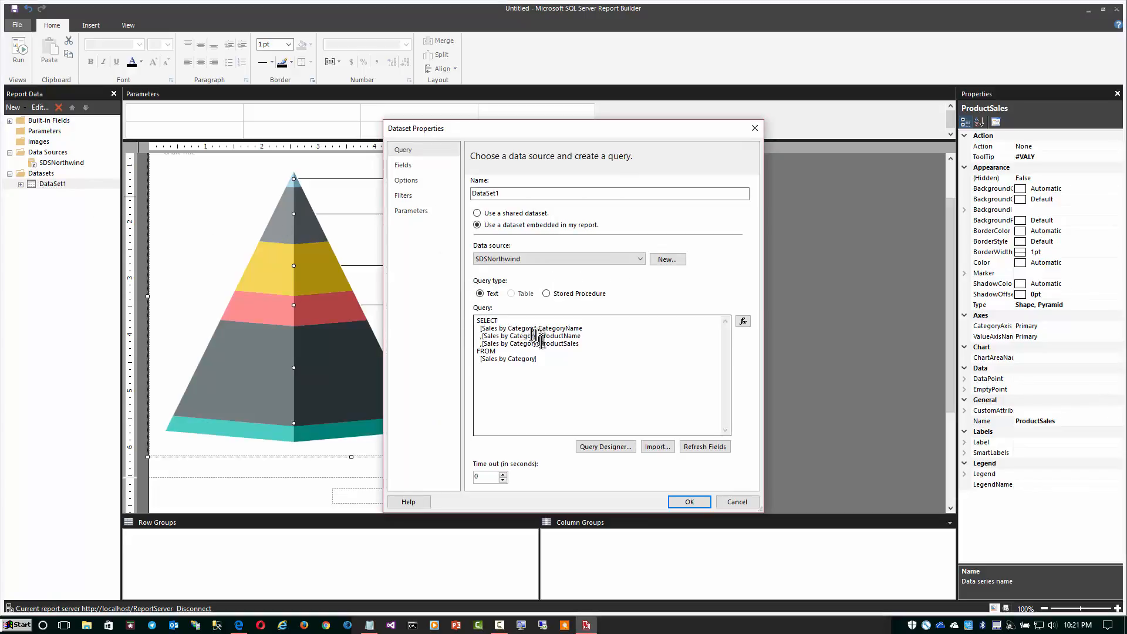
left_click(538, 363)
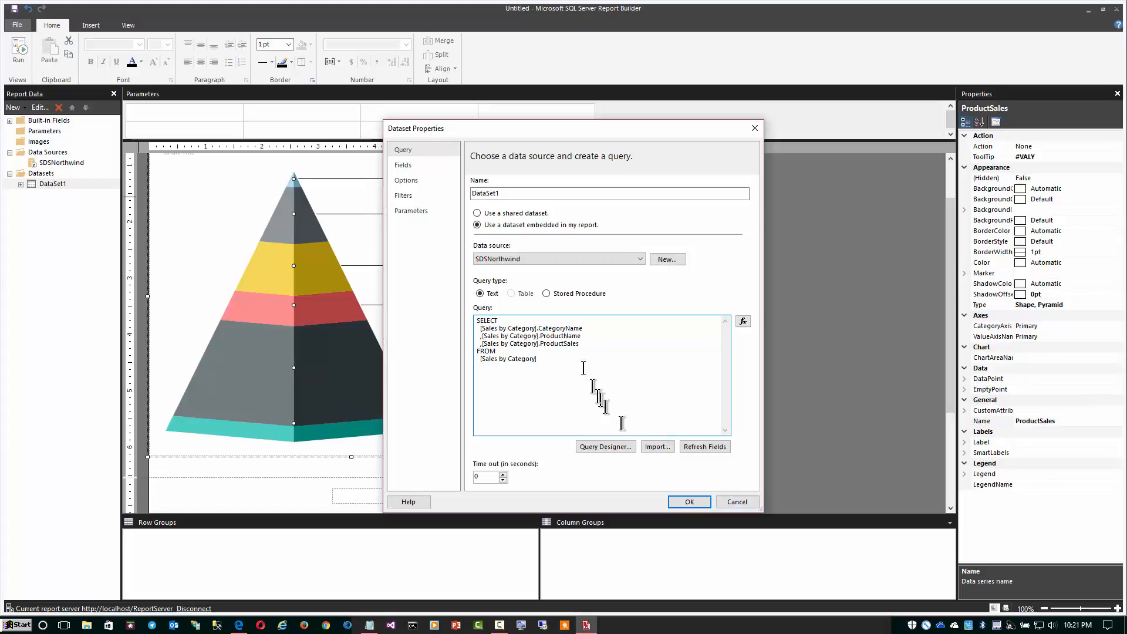
left_click(689, 502)
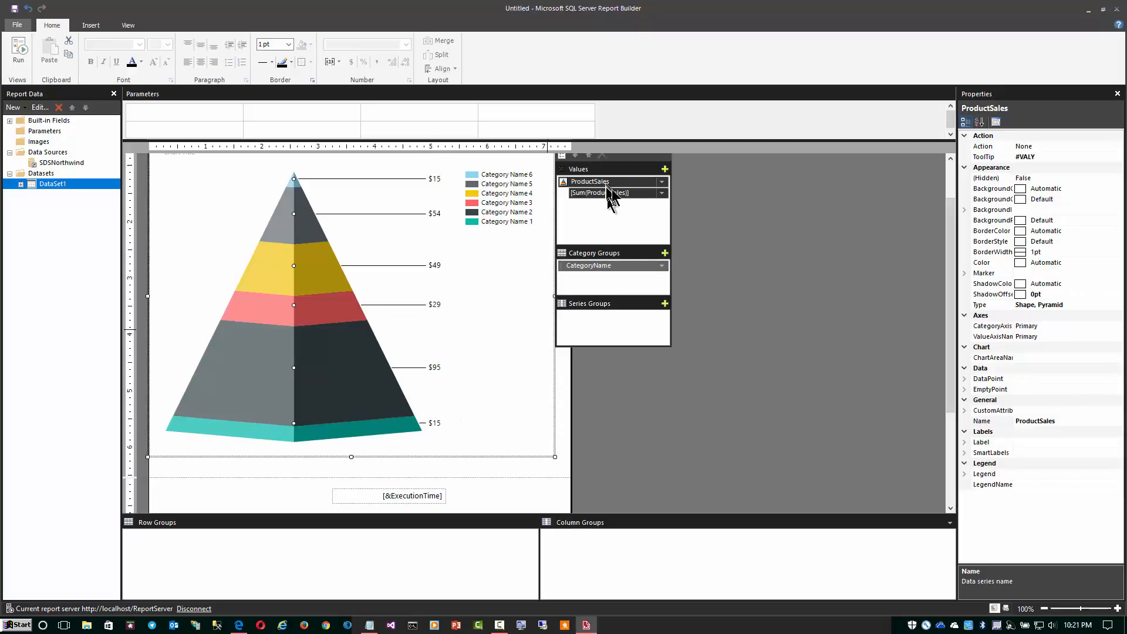
- Set the sorting of the chart's CategoryName category group to sort by [ProductSales]
right_click(614, 266)
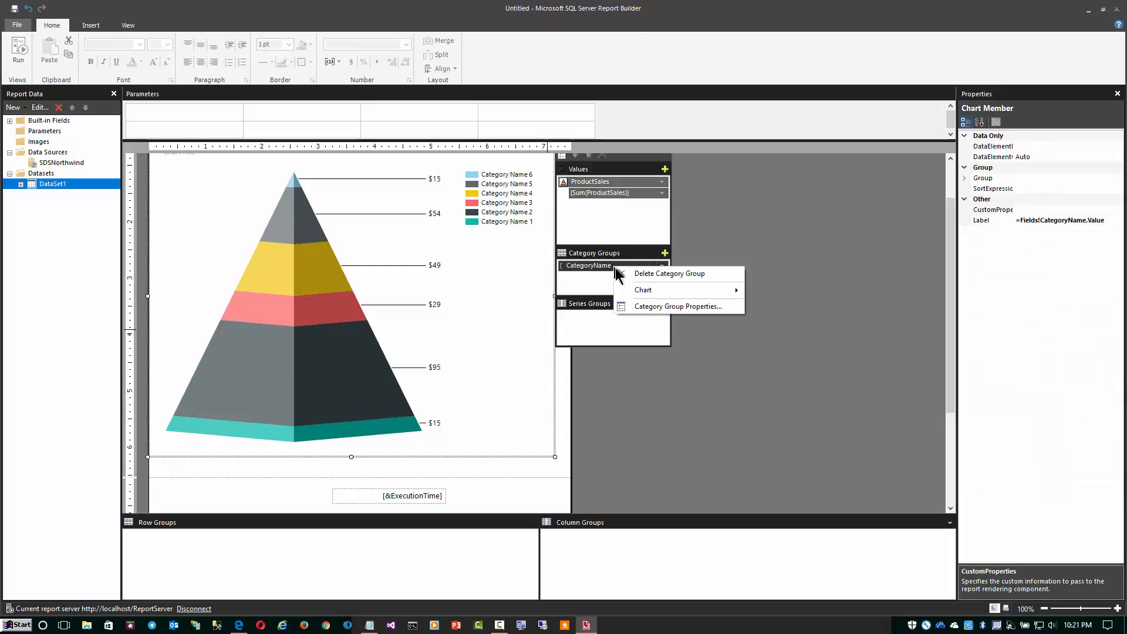
left_click(644, 306)
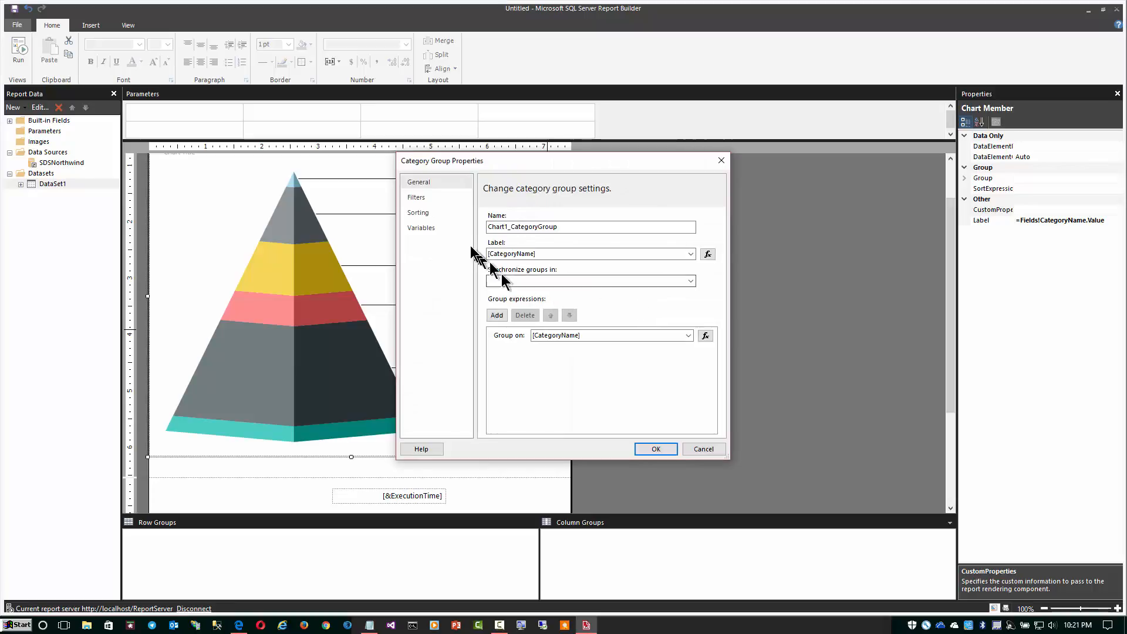
left_click(426, 214)
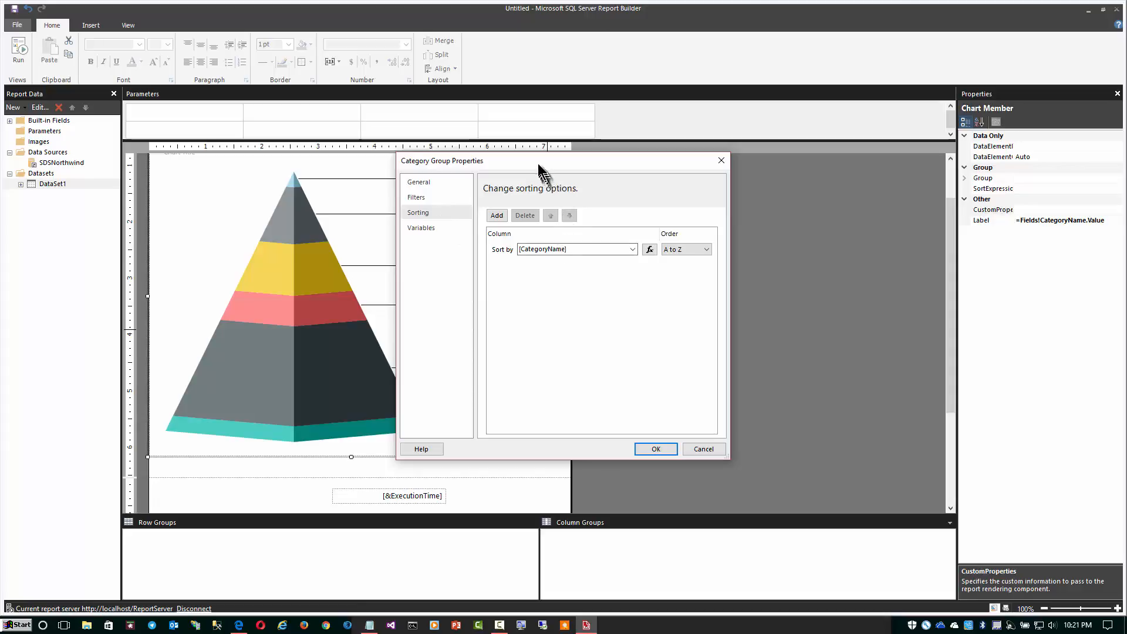
left_click_drag(538, 163, 691, 176)
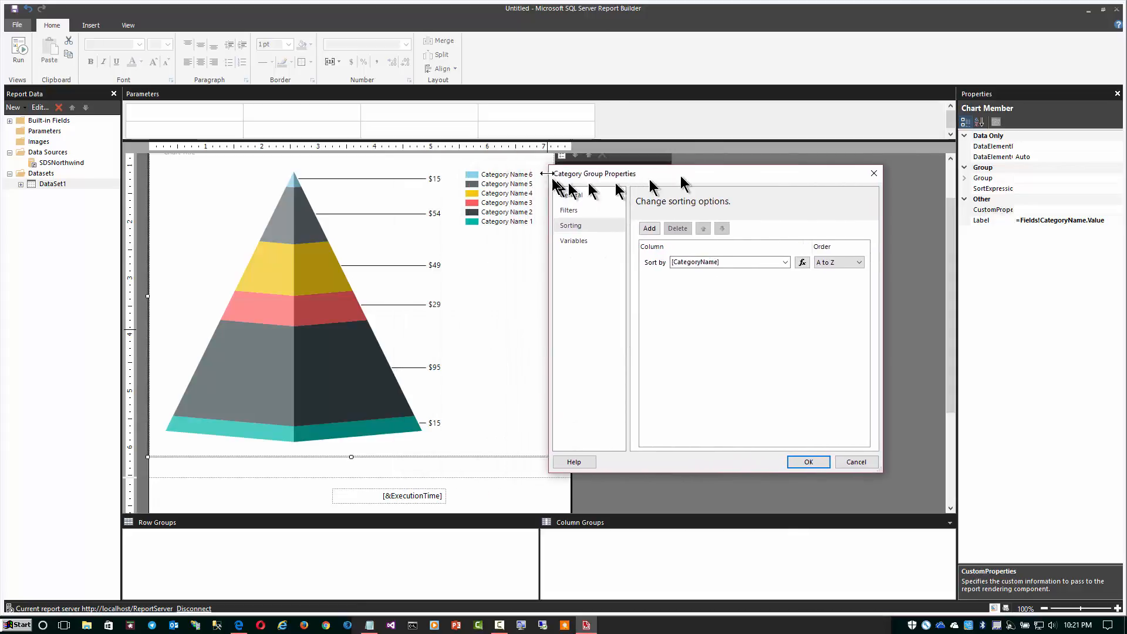
left_click(786, 263)
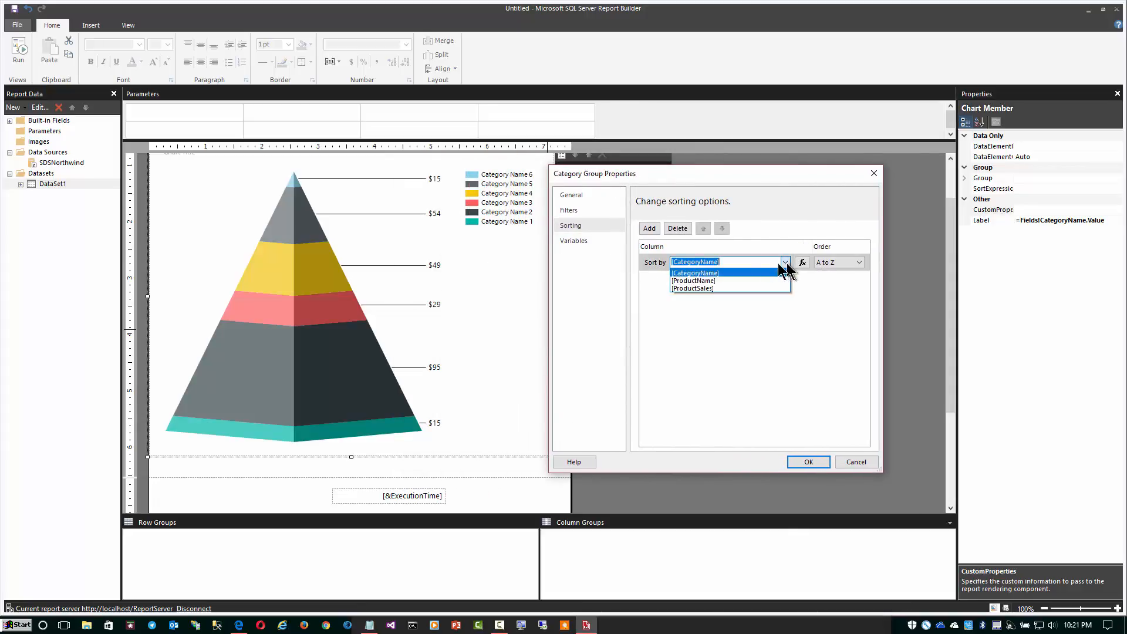
left_click(709, 289)
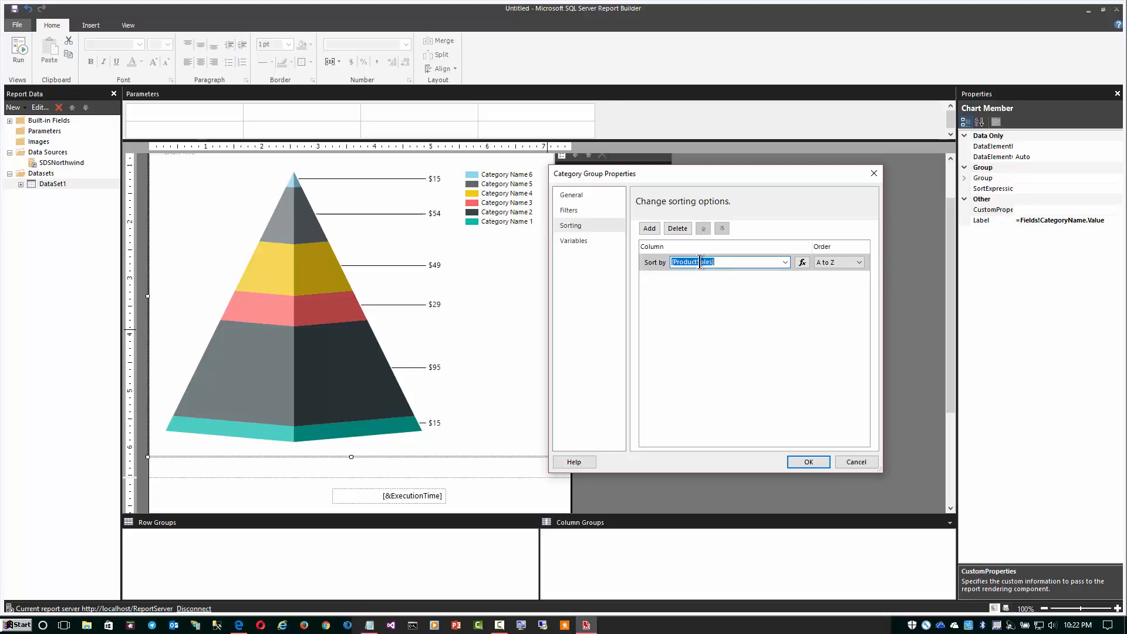
- Change the category group's sort expression to =Sum(Fields!ProductSales.Value), and run the report to check the order before returning to the design view
left_click(802, 262)
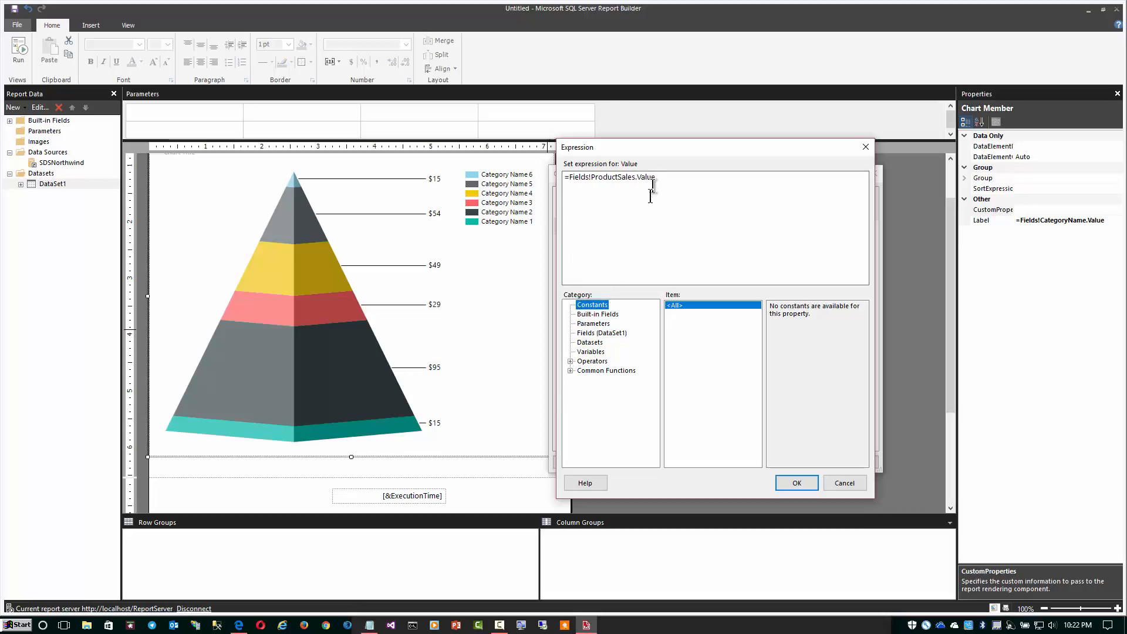
left_click(569, 372)
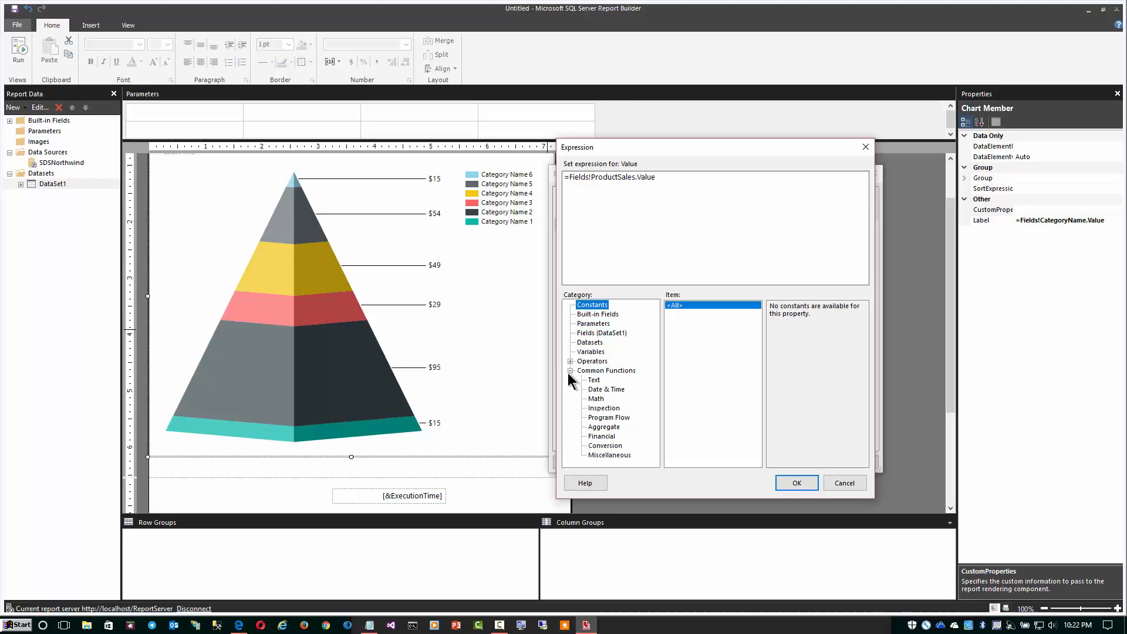
left_click(598, 428)
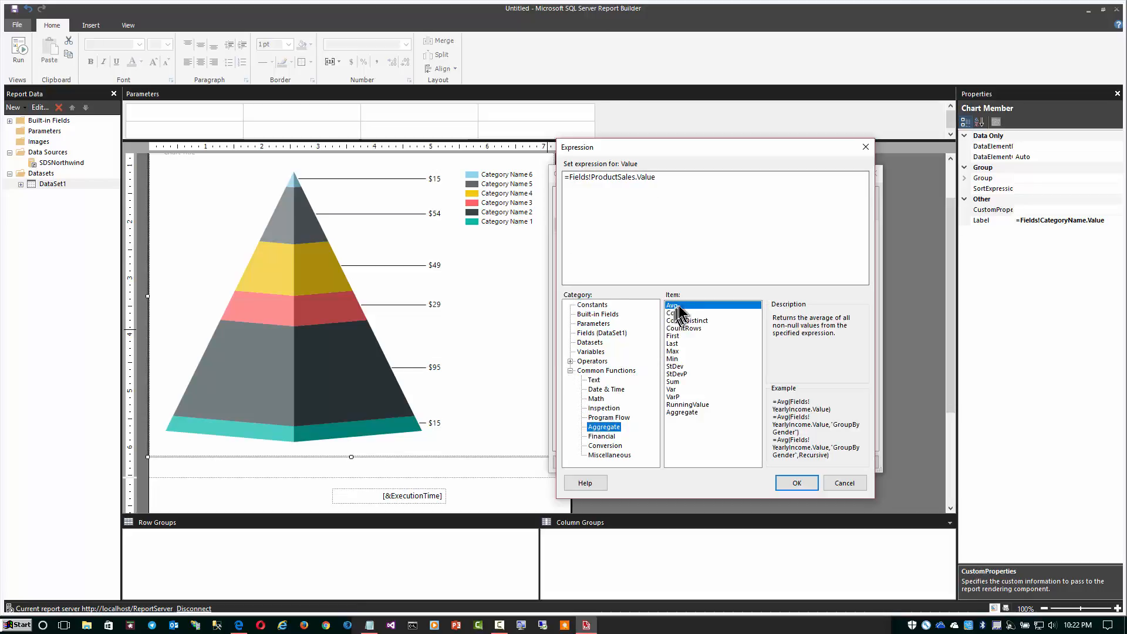
left_click(671, 383)
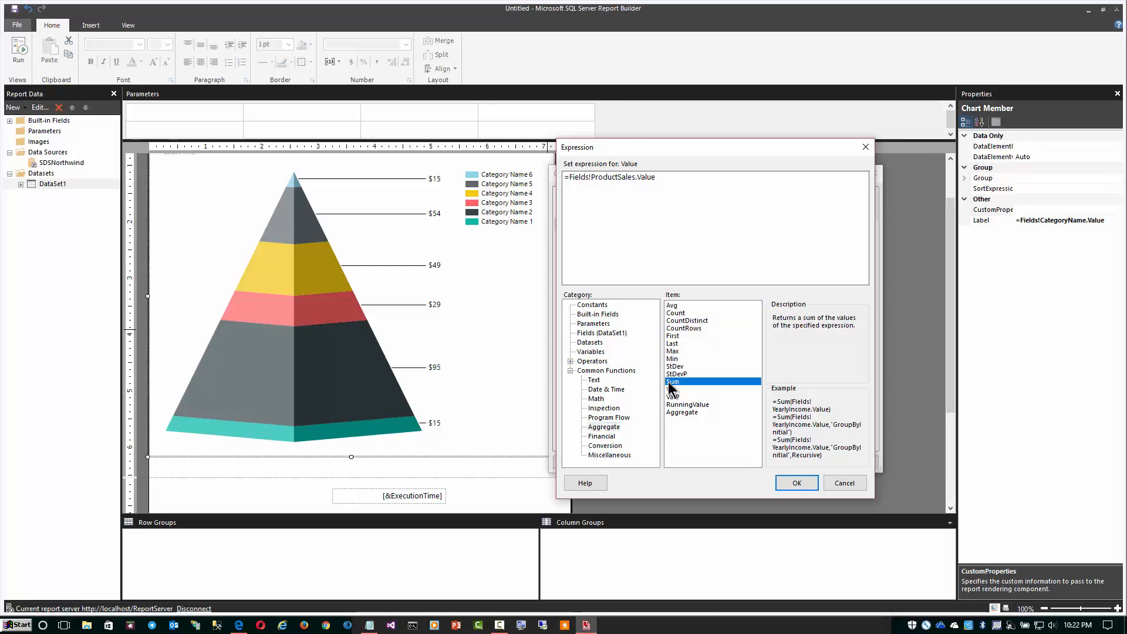
left_click(569, 178)
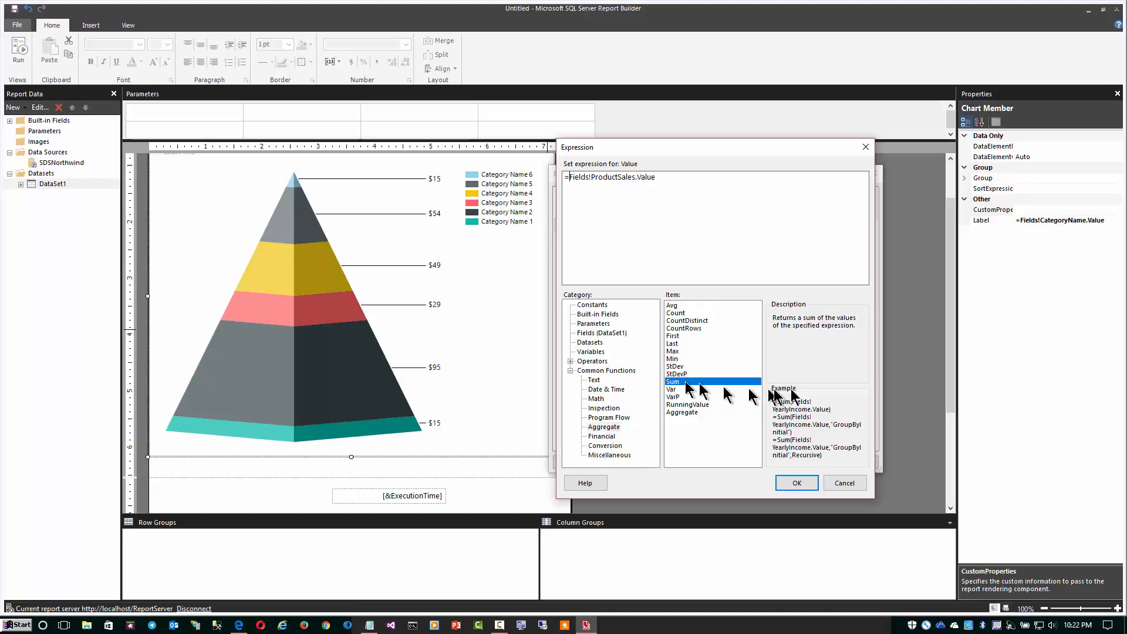
left_click_drag(875, 384, 944, 386)
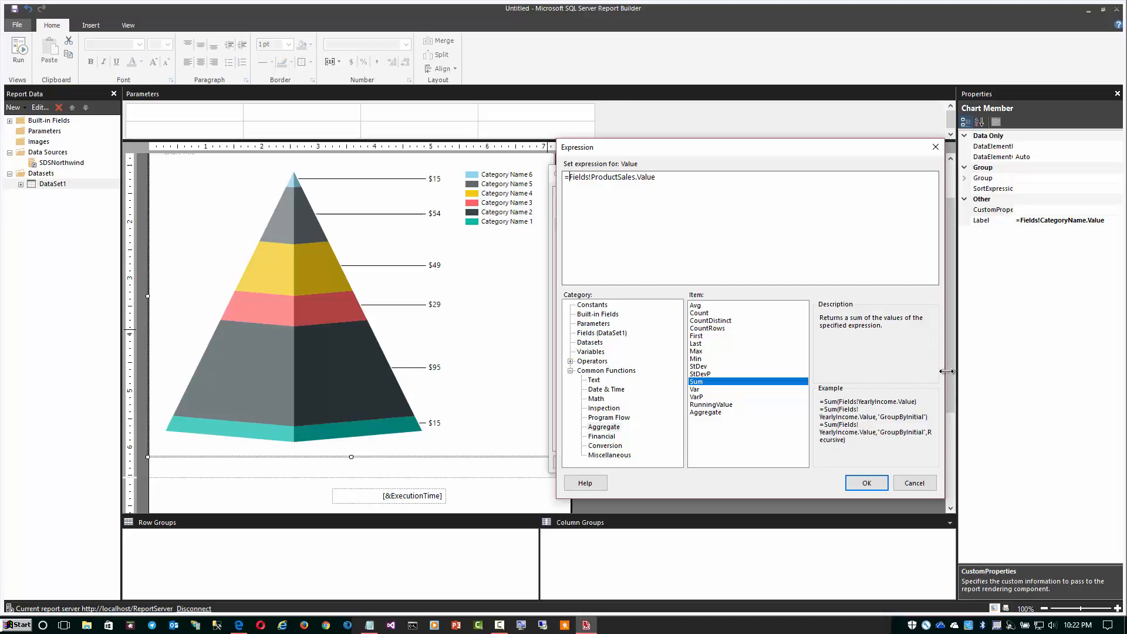
left_click_drag(944, 376, 973, 387)
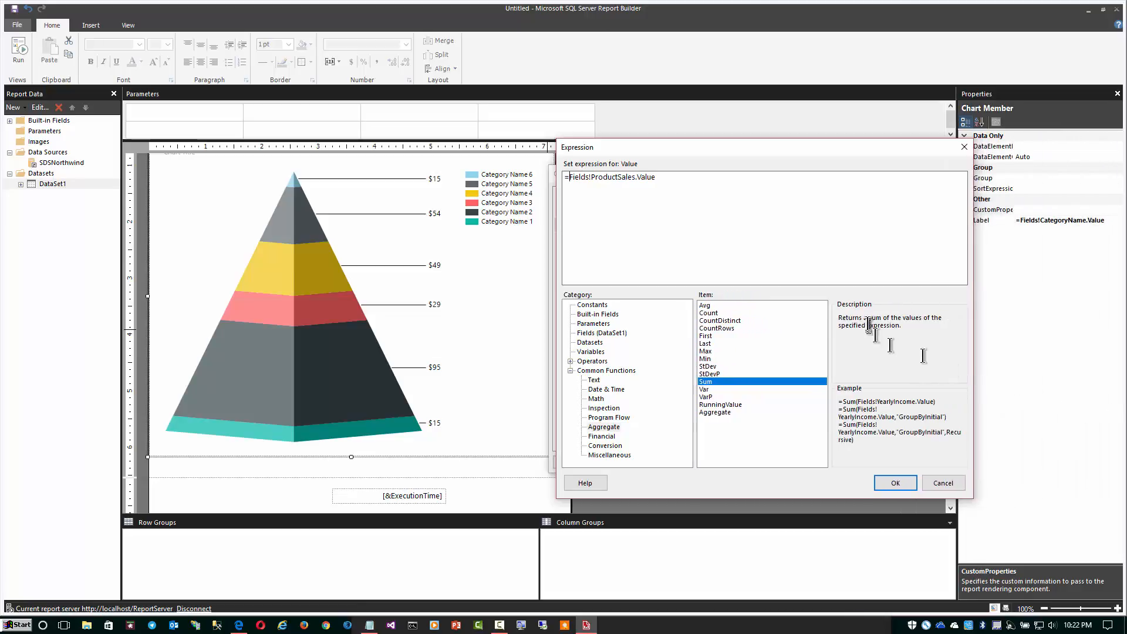
double_click(706, 382)
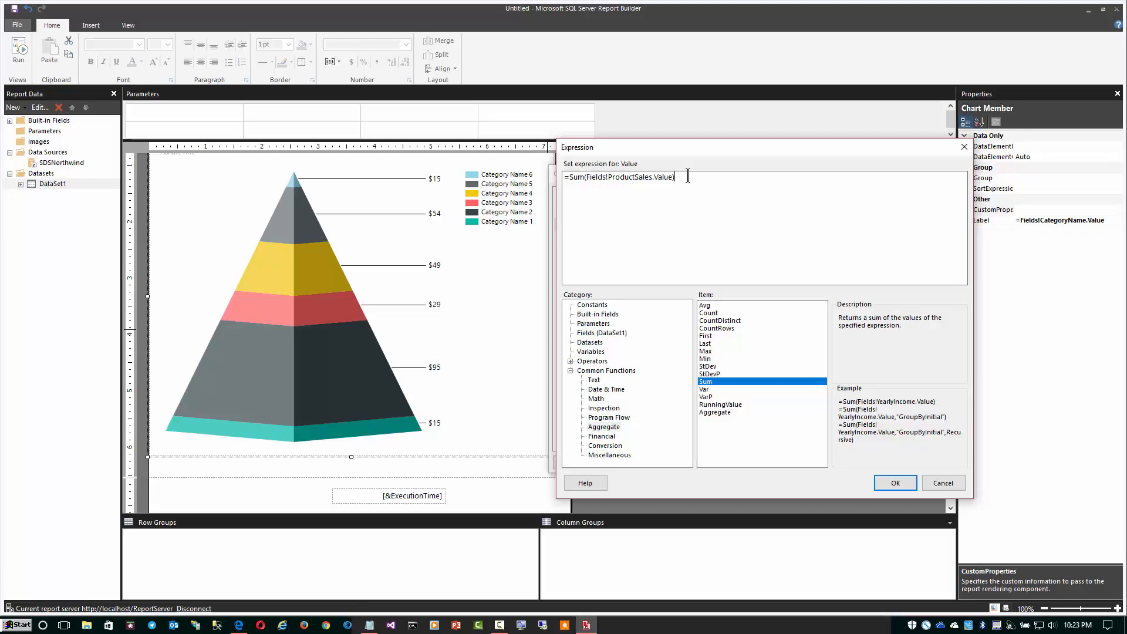
left_click(894, 483)
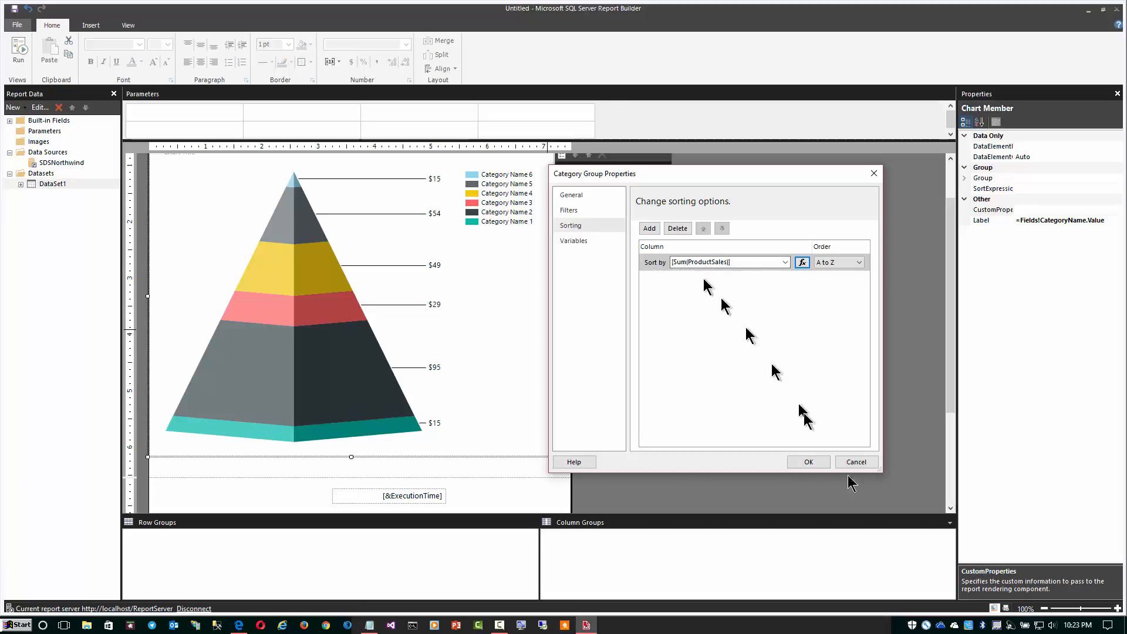
left_click(813, 463)
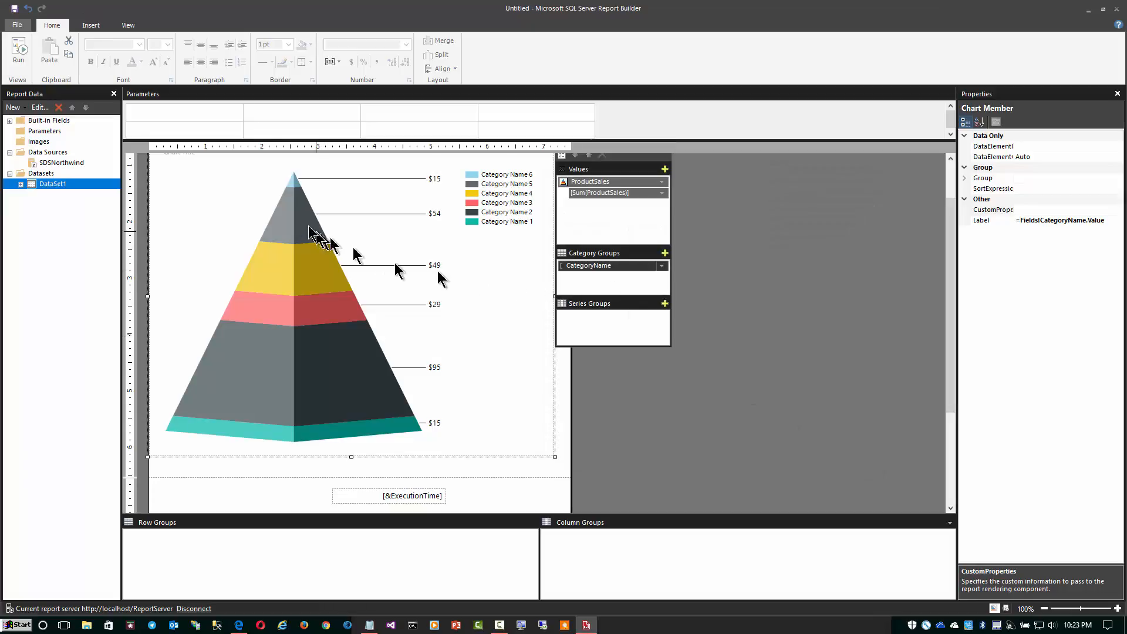
left_click(17, 50)
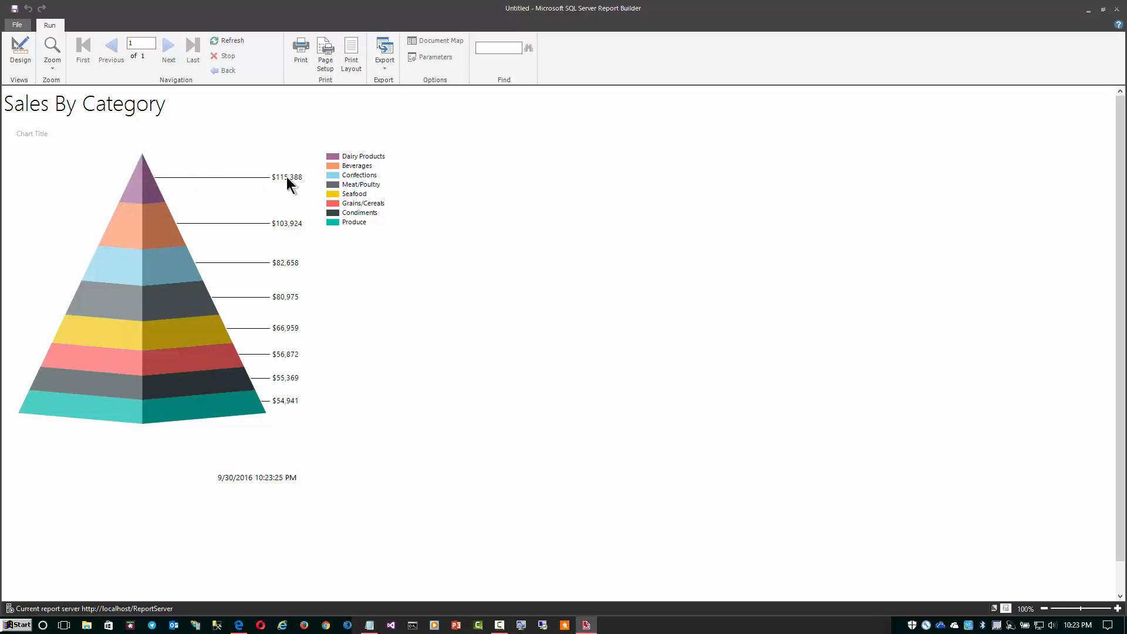
left_click(18, 55)
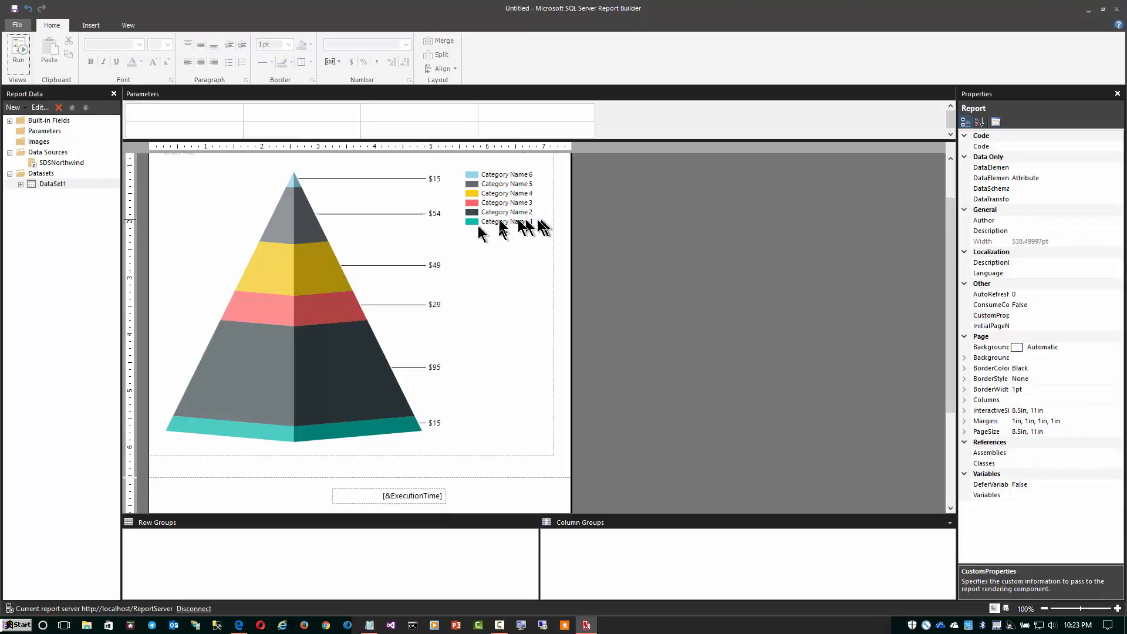
- Set the sort order of the CategoryName category group to Z to A, and run the report to check the pyramid
left_click(313, 322)
left_click(319, 306)
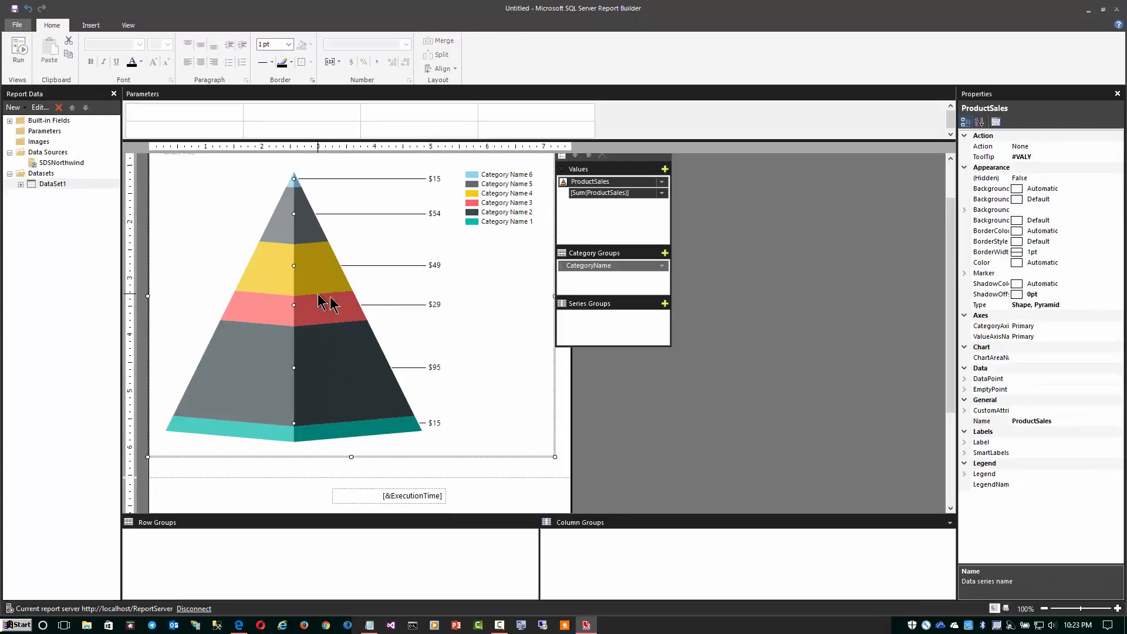
right_click(619, 266)
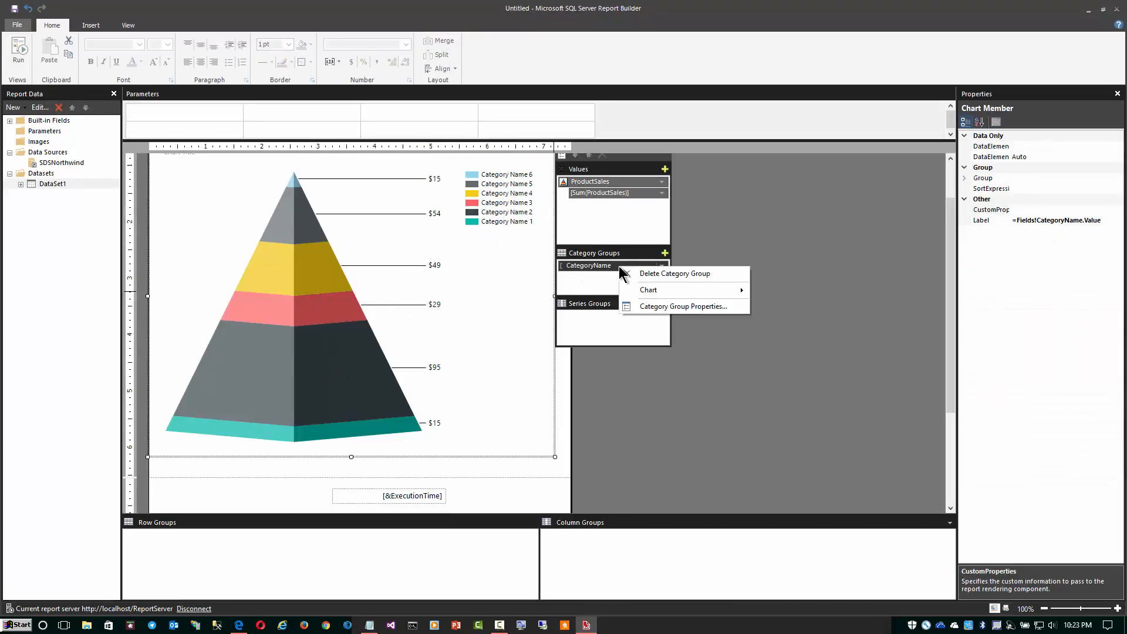
left_click(707, 307)
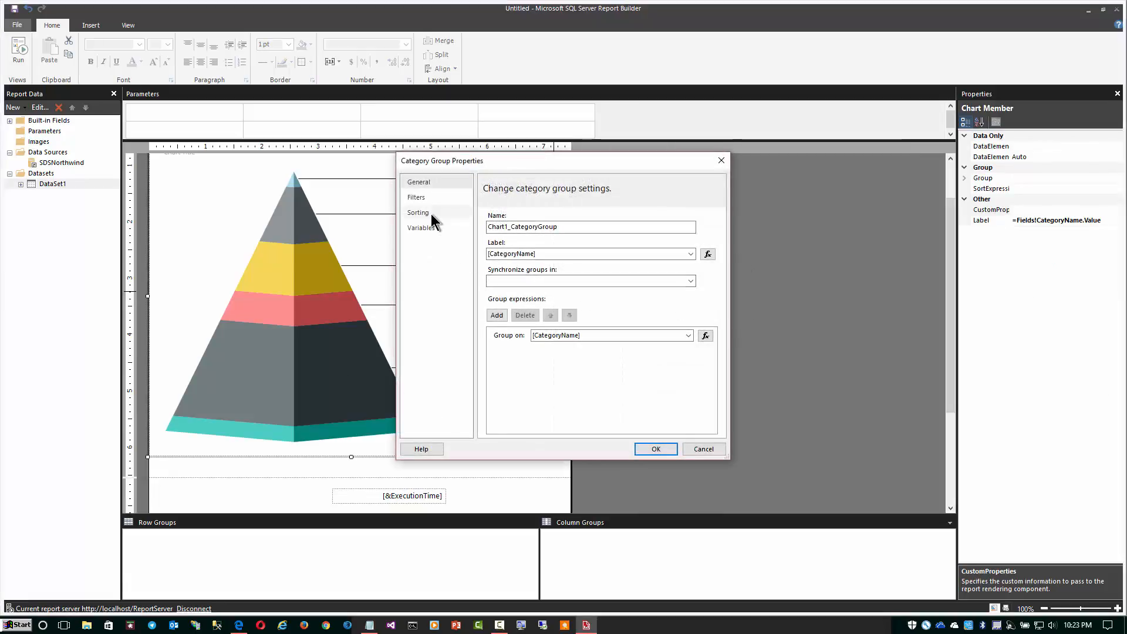
left_click(431, 214)
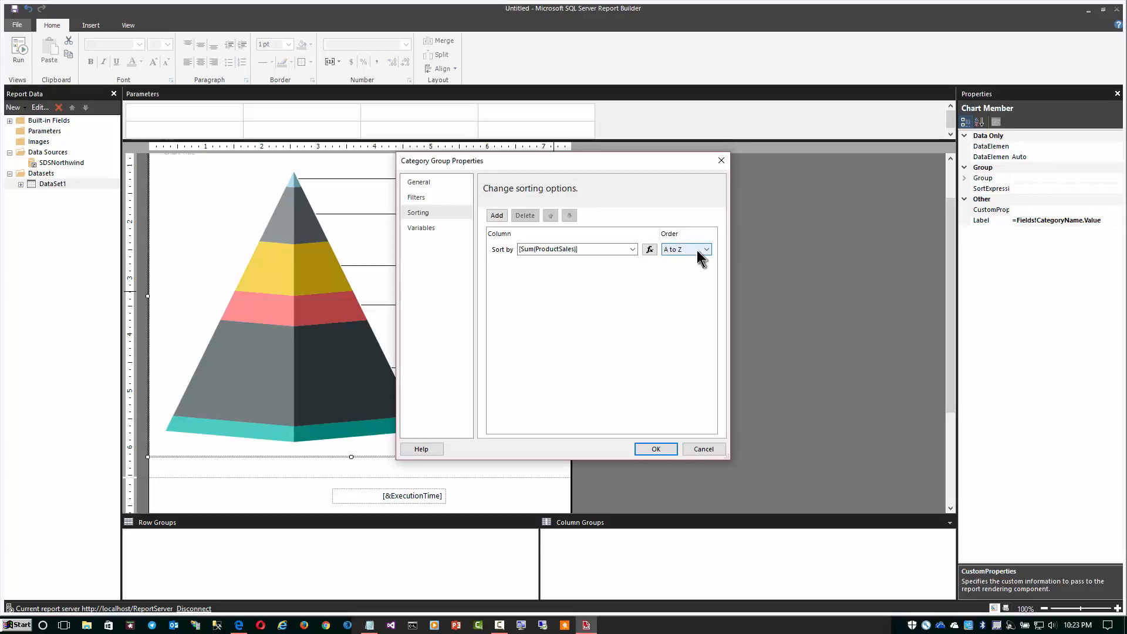
left_click(699, 251)
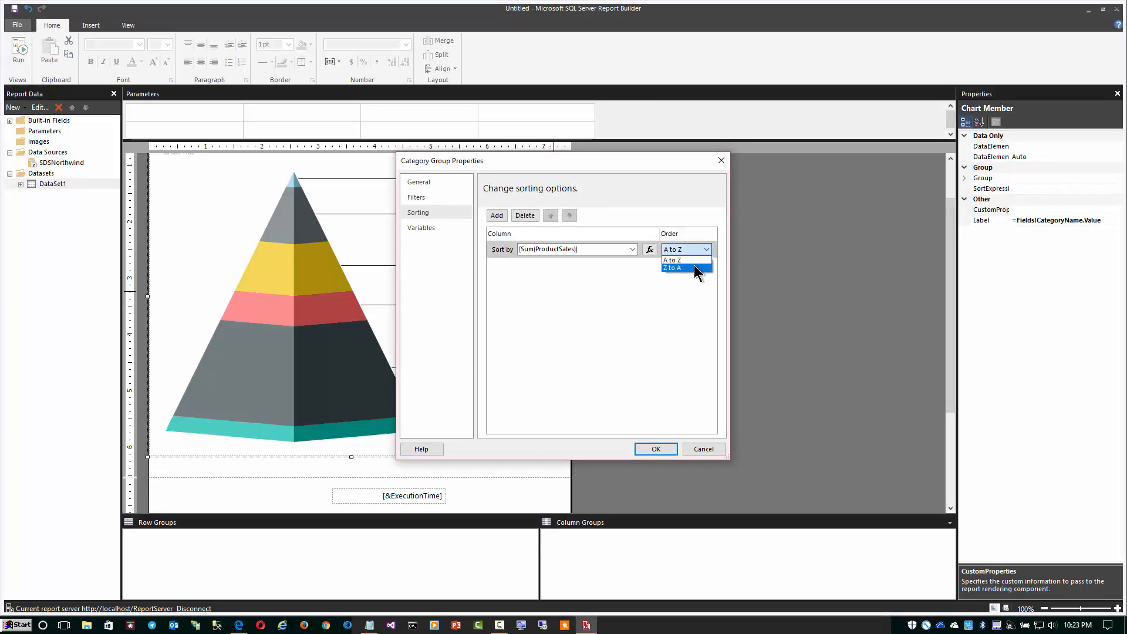
left_click(695, 267)
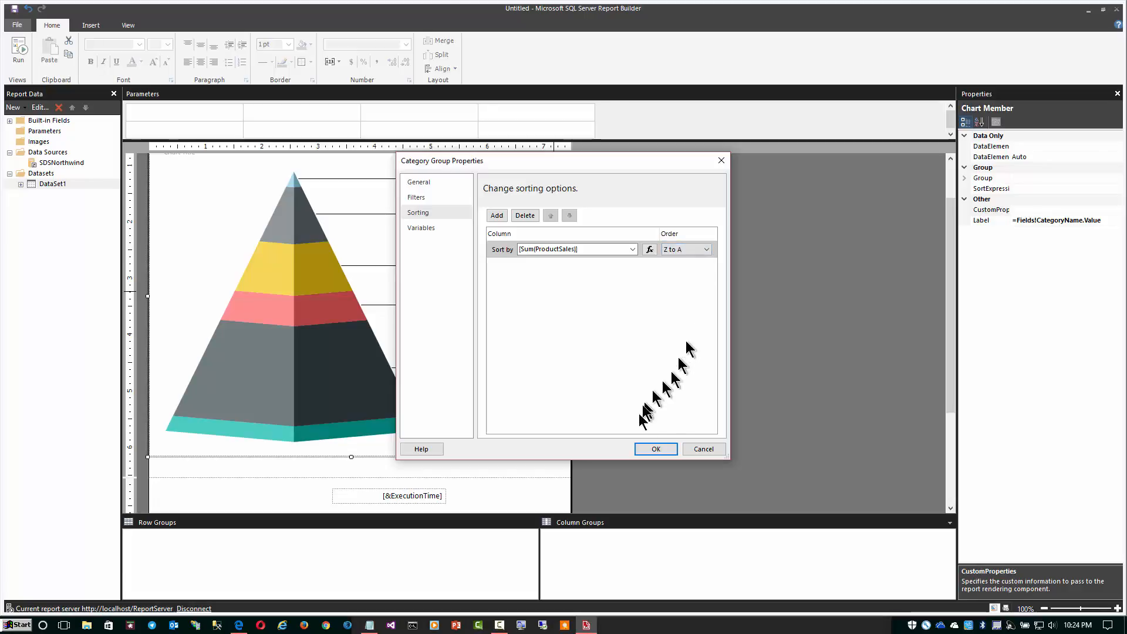
left_click(654, 449)
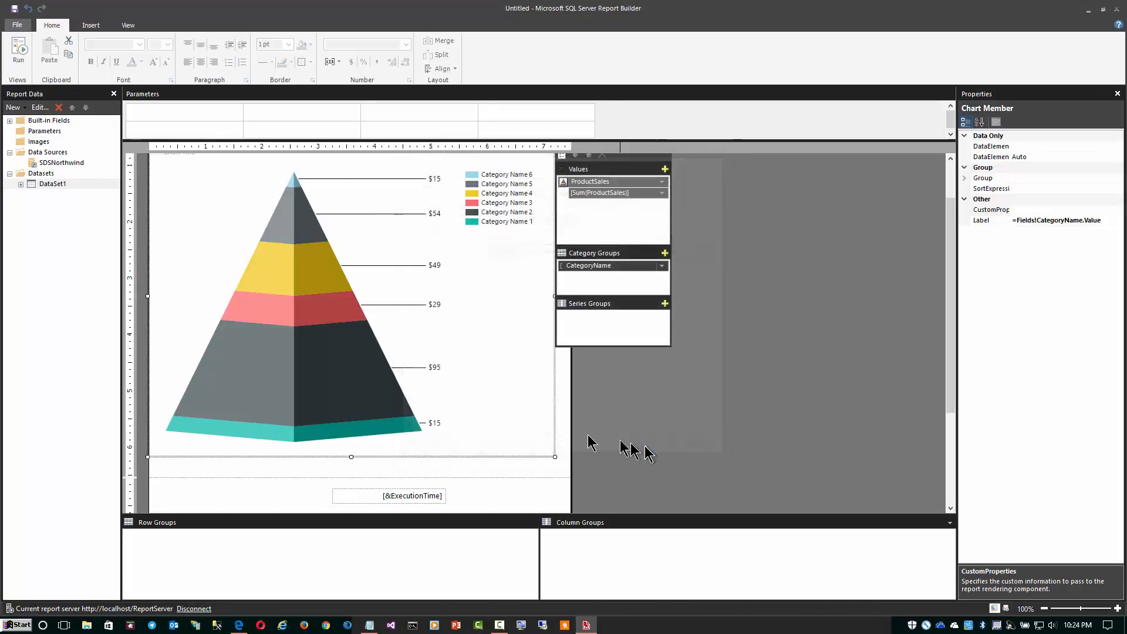
left_click(17, 53)
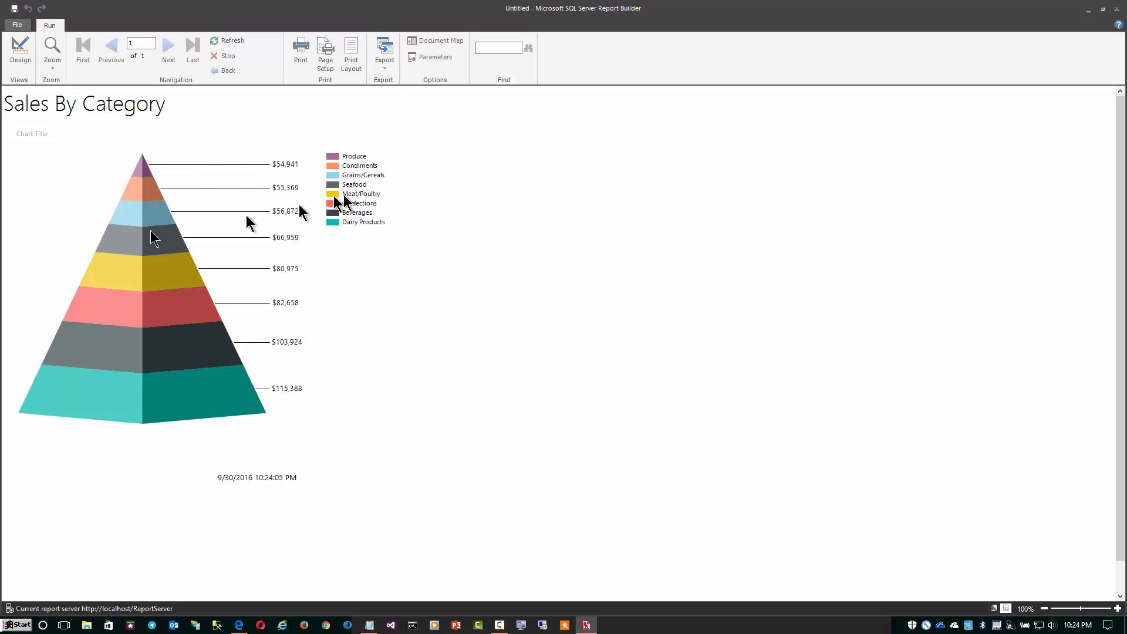
- Return to the design view and inspect the properties of the report body, chart, ProductSales series, legend and chart title
left_click(20, 50)
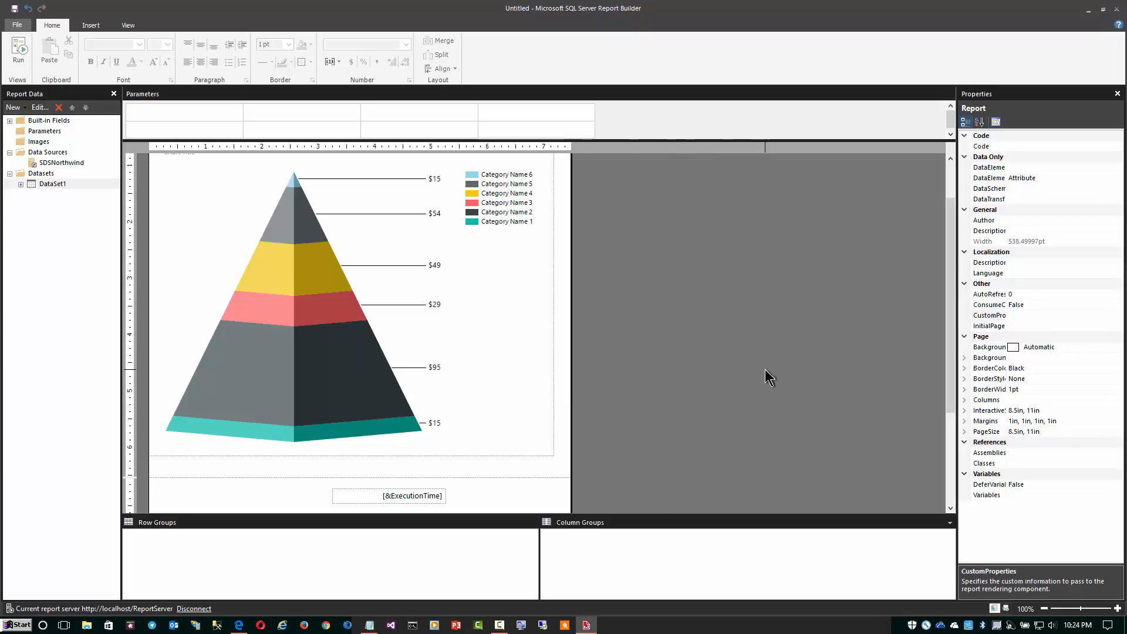
left_click(274, 472)
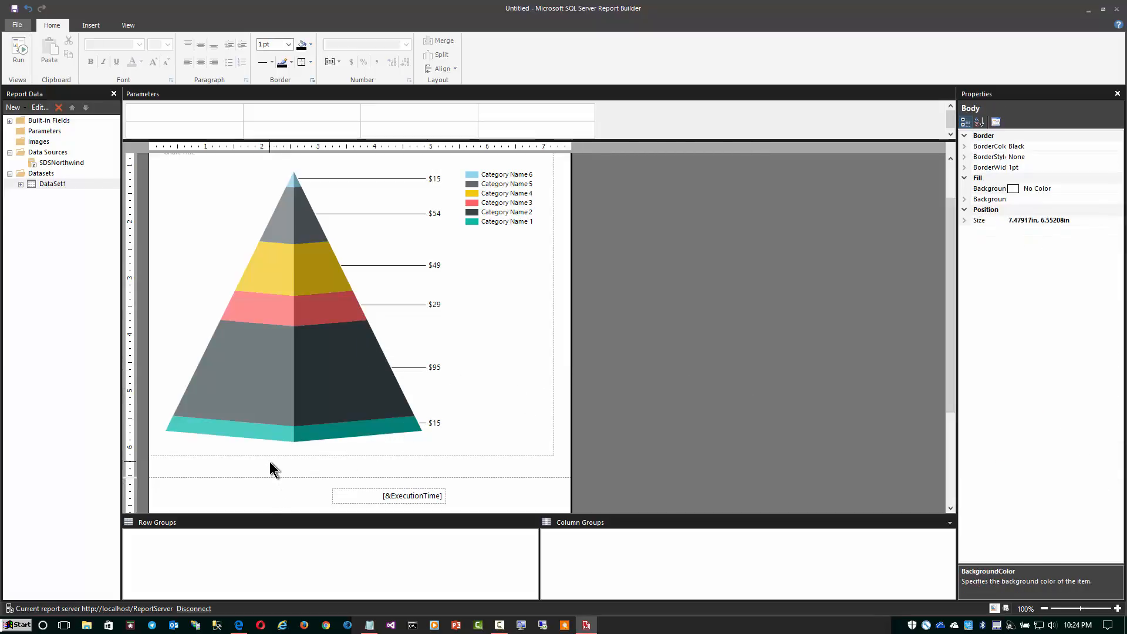
left_click(273, 332)
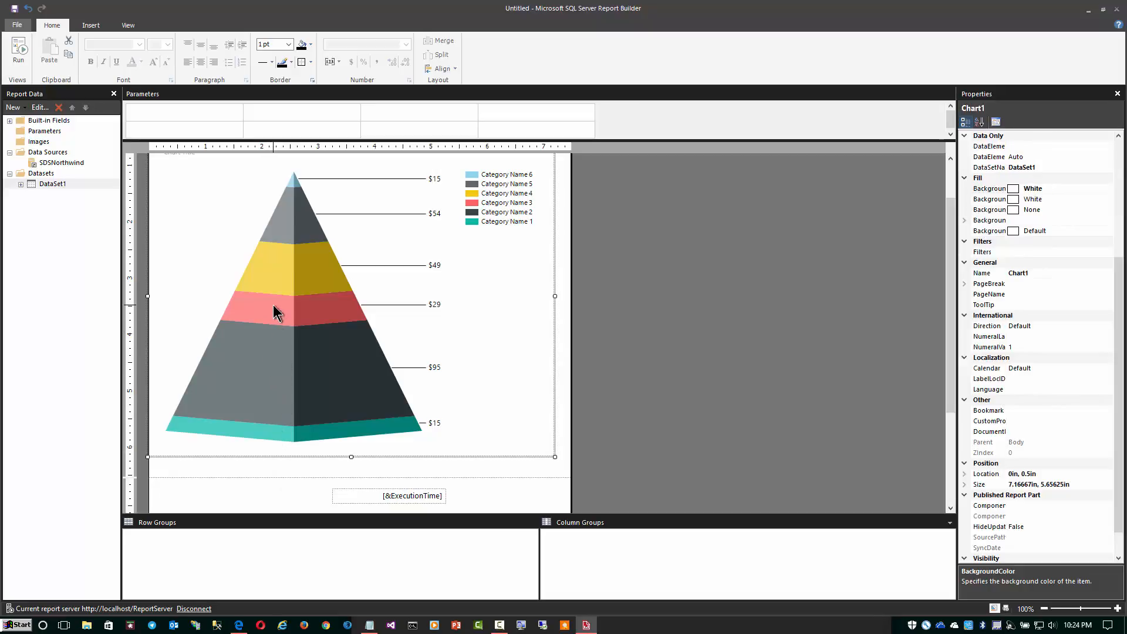
left_click(273, 309)
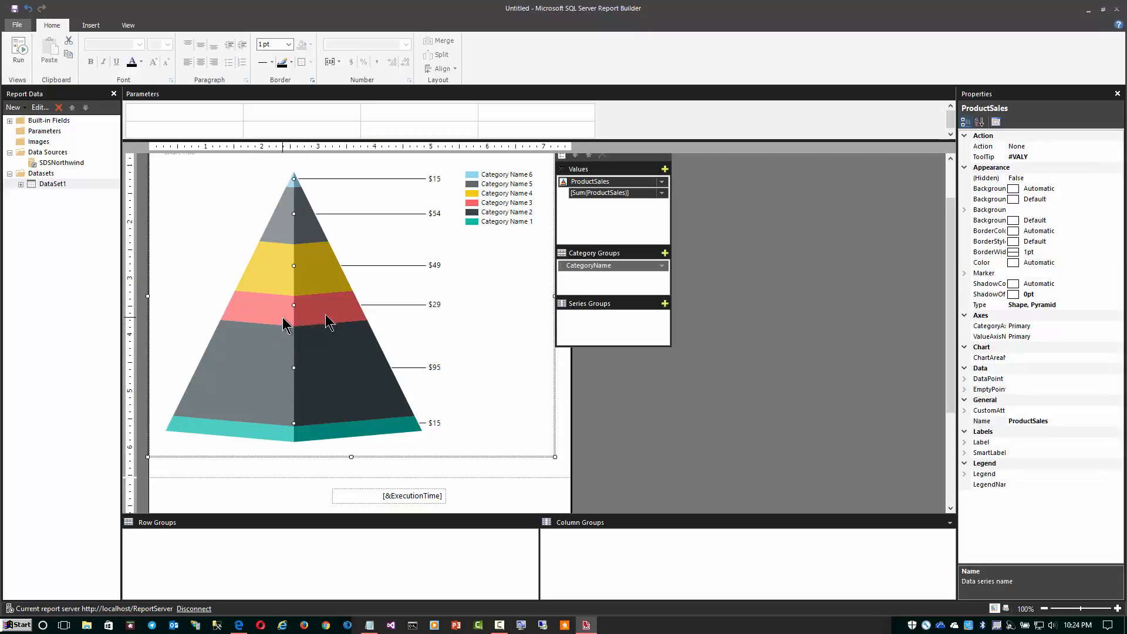
left_click(496, 220)
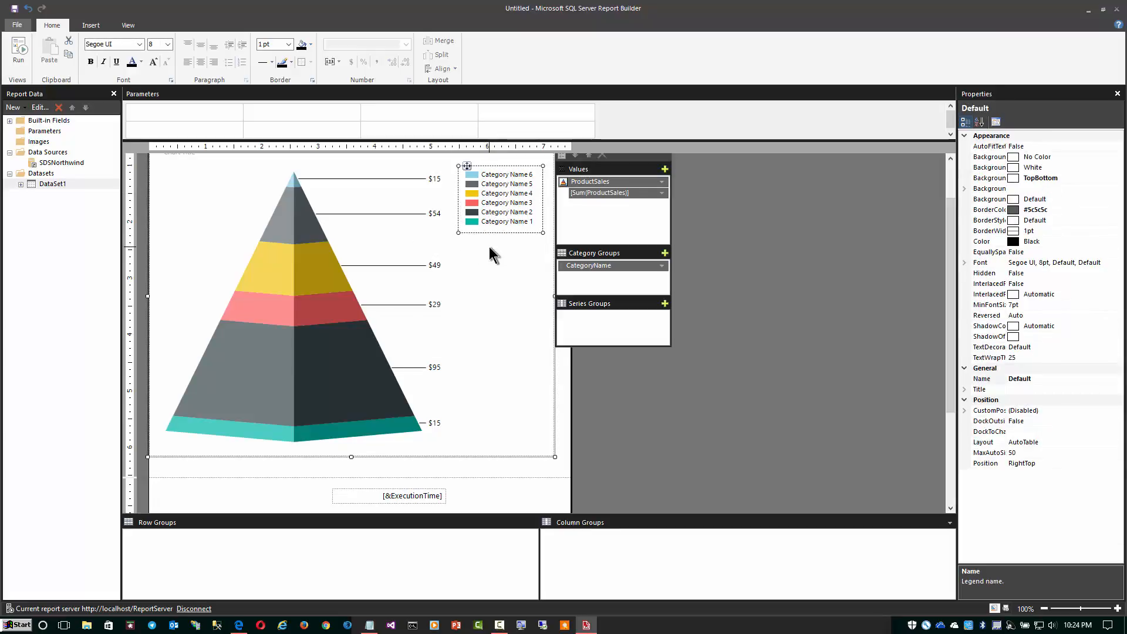
left_click(327, 259)
scroll(324, 258, "up", 2)
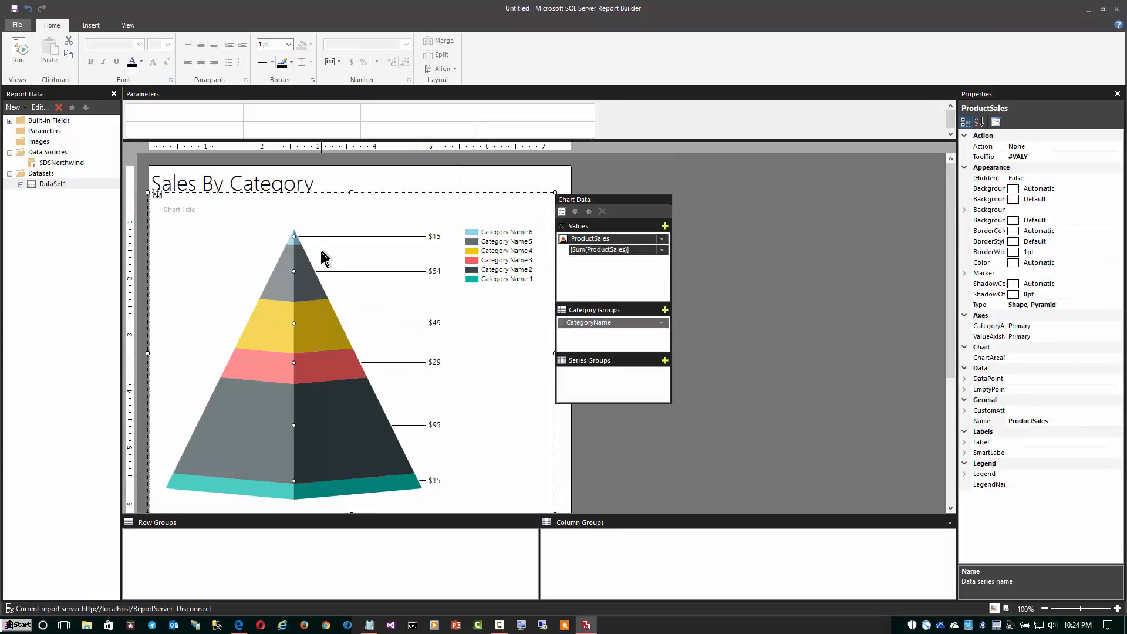
left_click(221, 187)
left_click(279, 275)
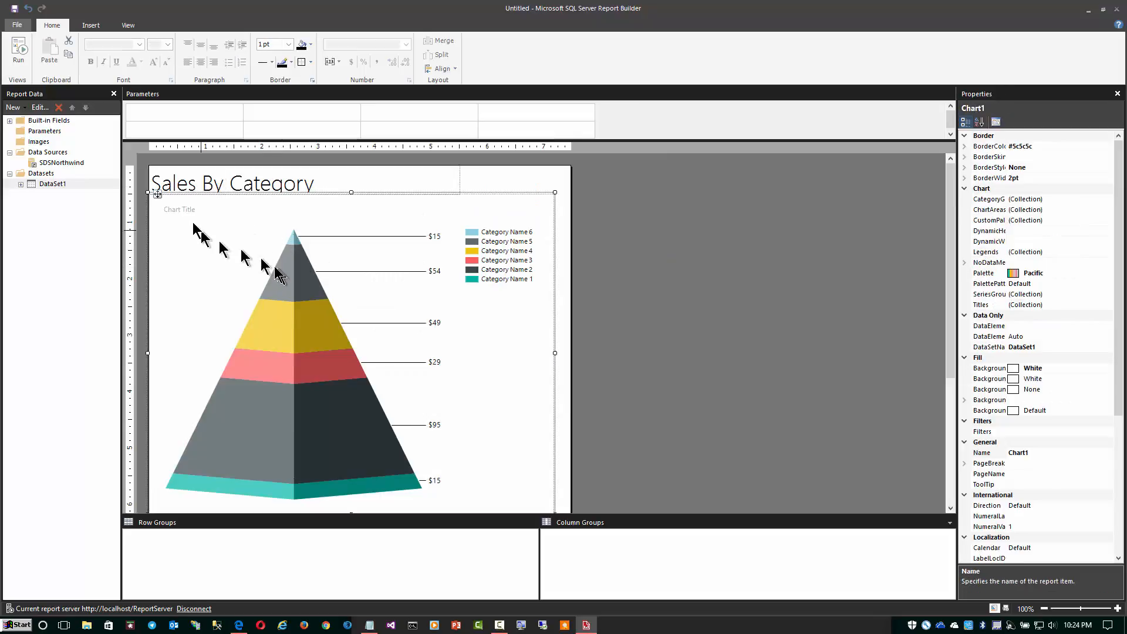
left_click(182, 211)
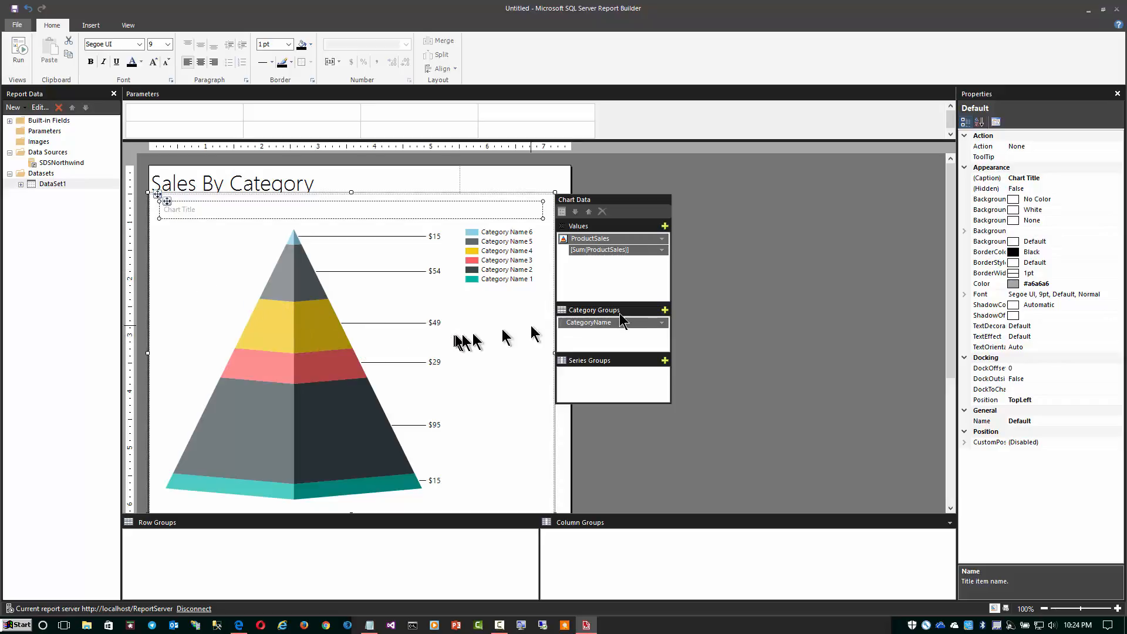
- Save the report under the name Pyramid in the Test folder of the report server
left_click(19, 25)
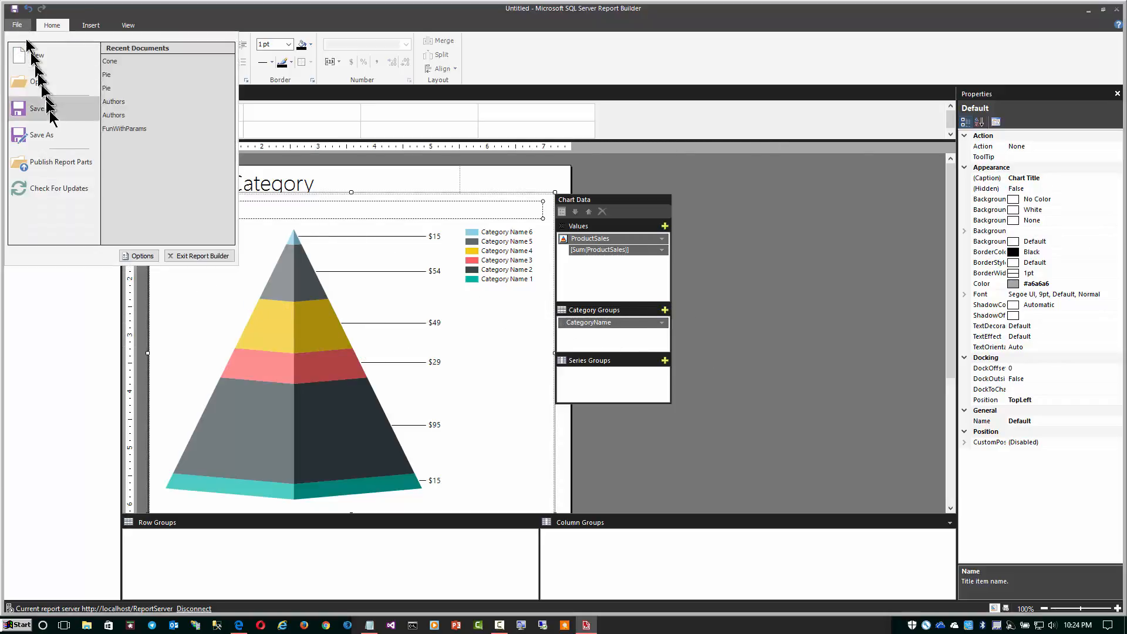
left_click(61, 135)
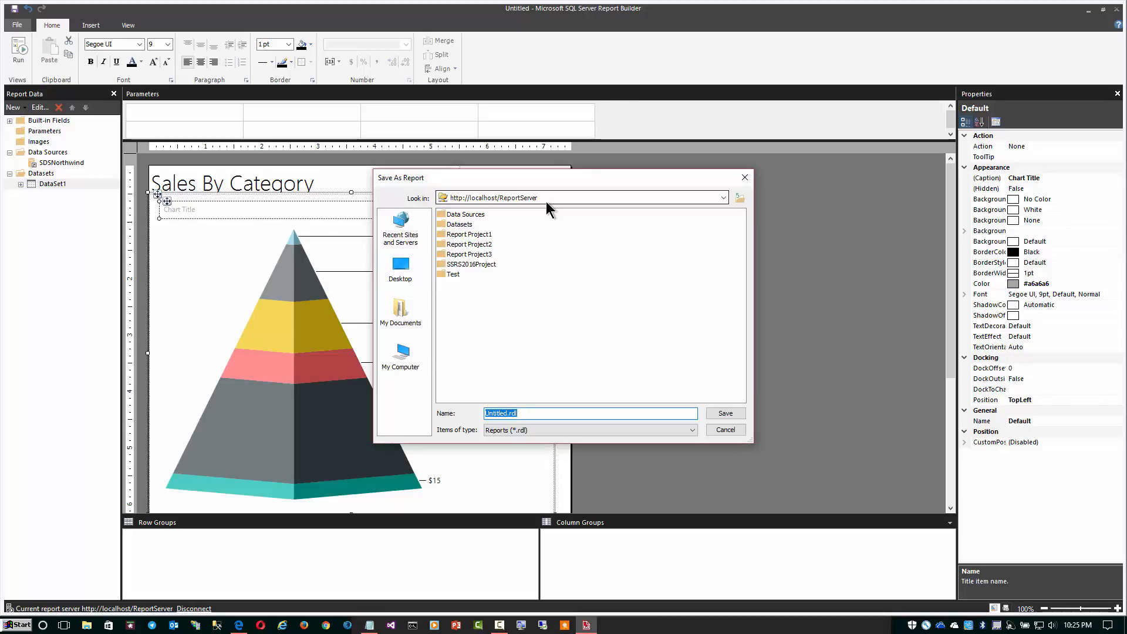
double_click(455, 274)
left_click(498, 413)
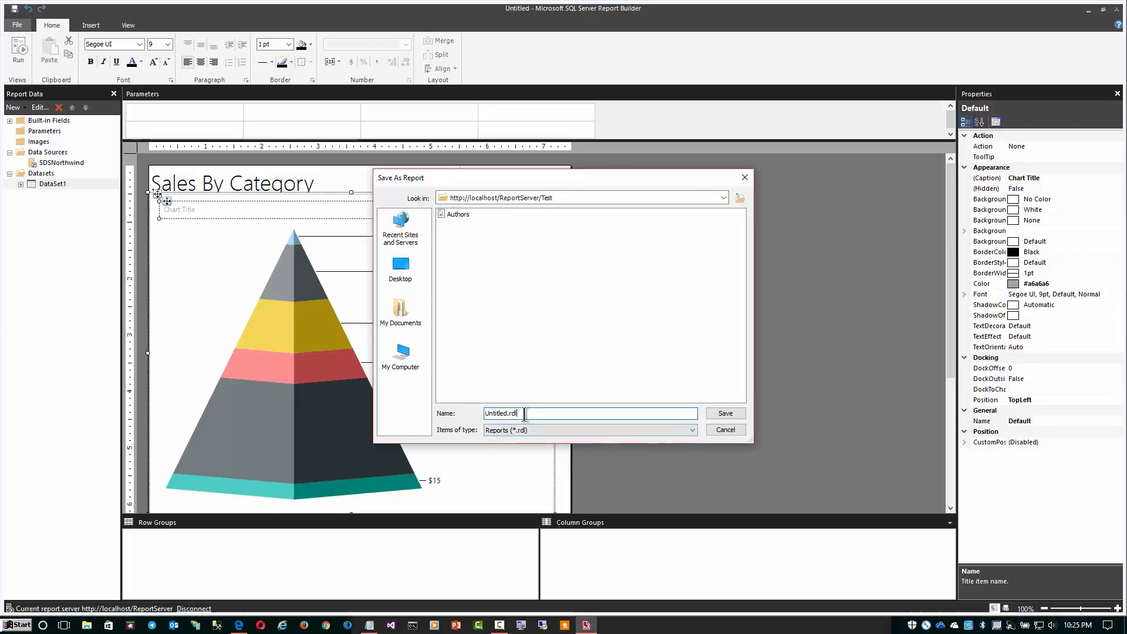
left_click_drag(517, 414, 412, 433)
type("Pyramid")
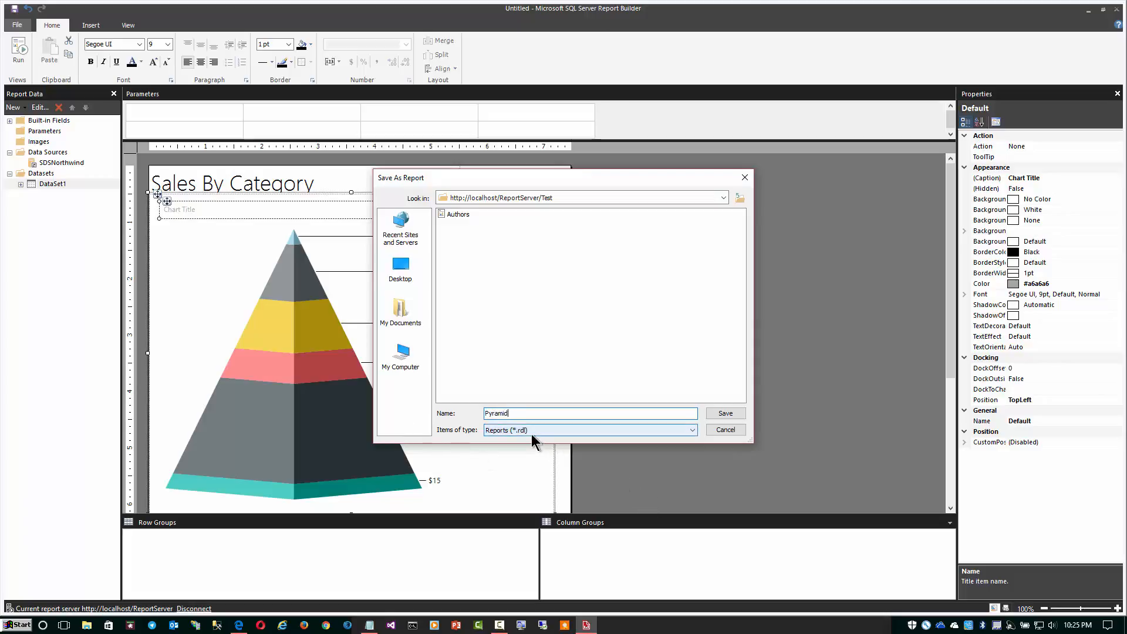
left_click(717, 413)
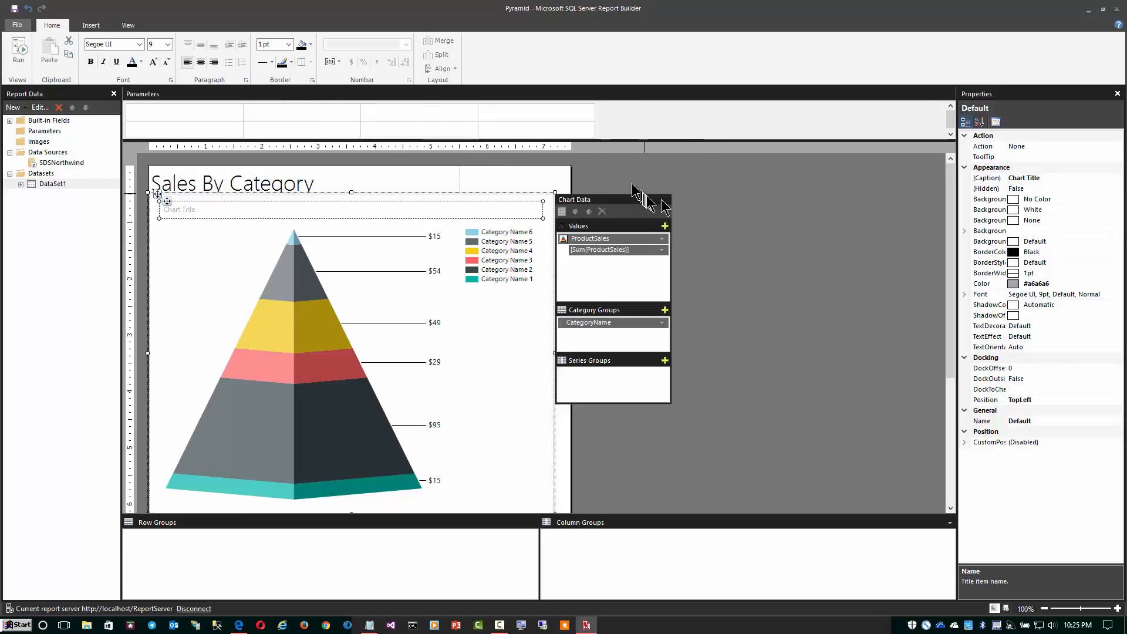
- Close Report Builder and open the Pyramid report from the Test folder in the Reporting Services web portal
left_click(710, 205)
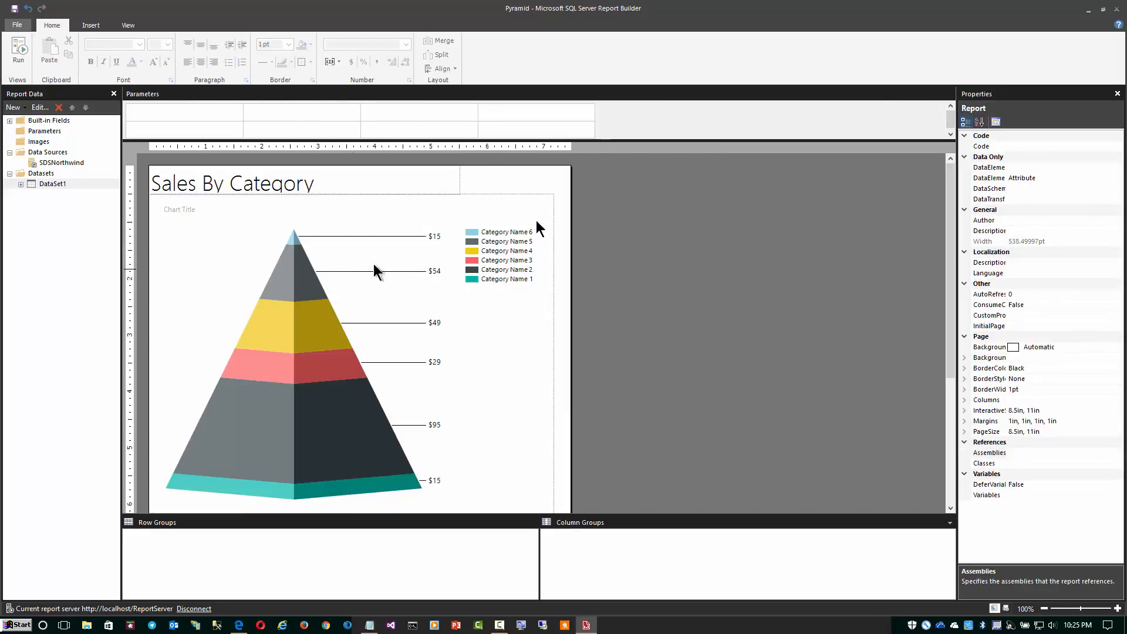
left_click(1118, 10)
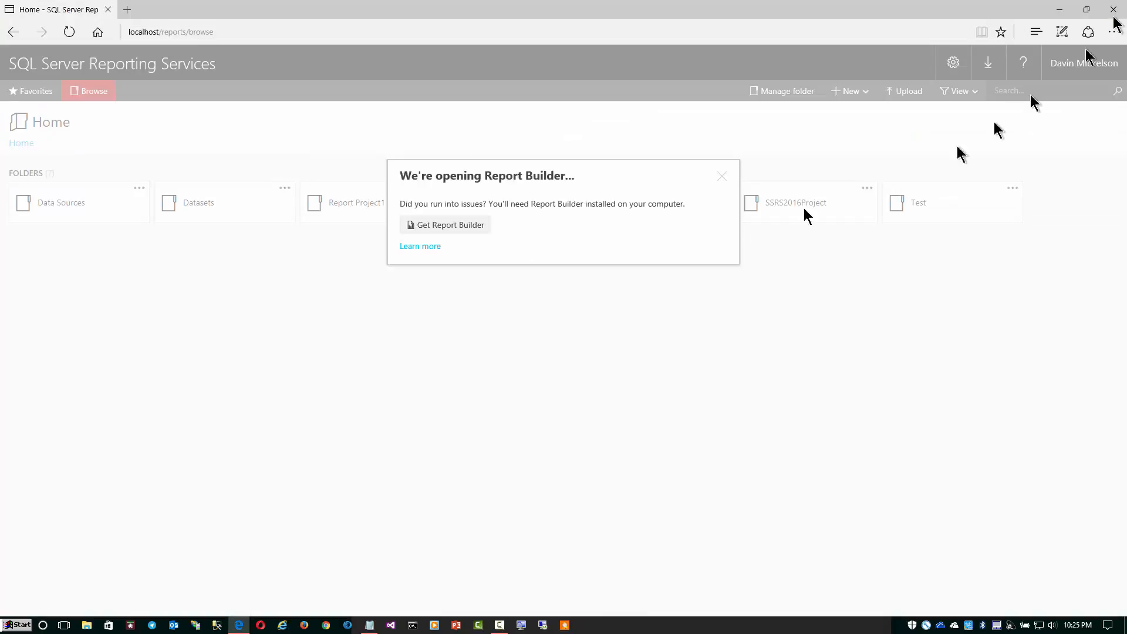
left_click(723, 176)
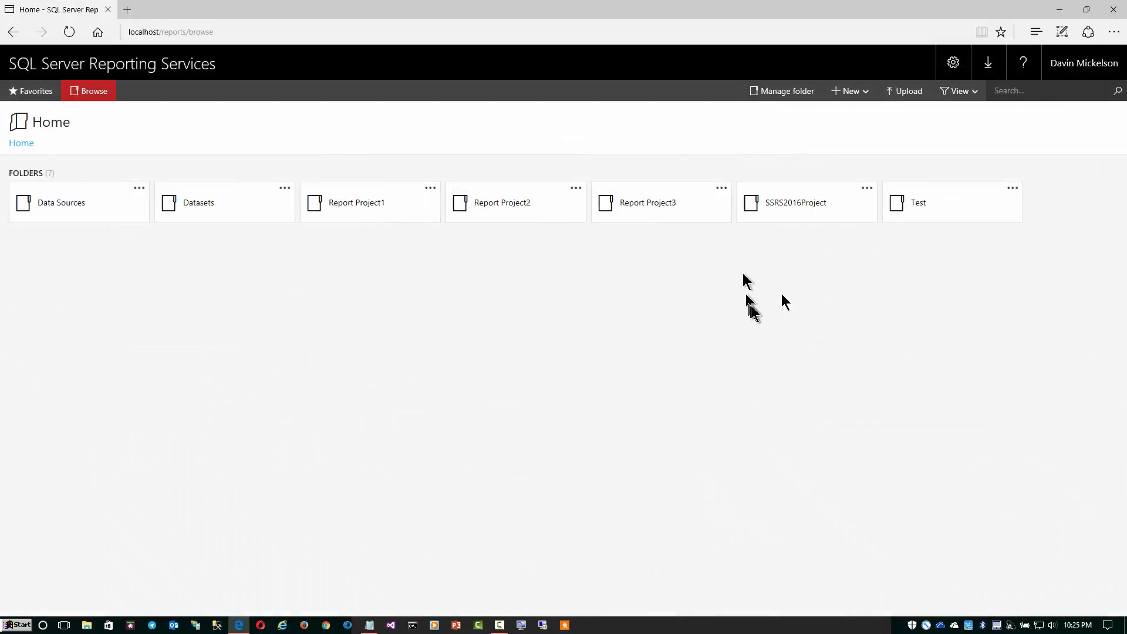
left_click(915, 218)
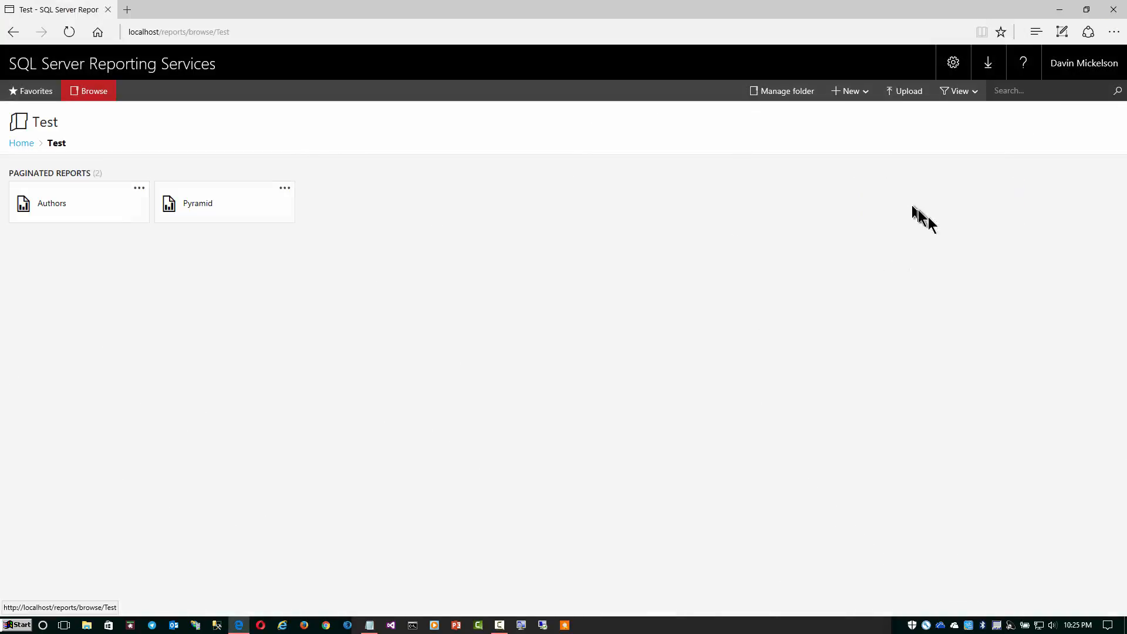
left_click(194, 210)
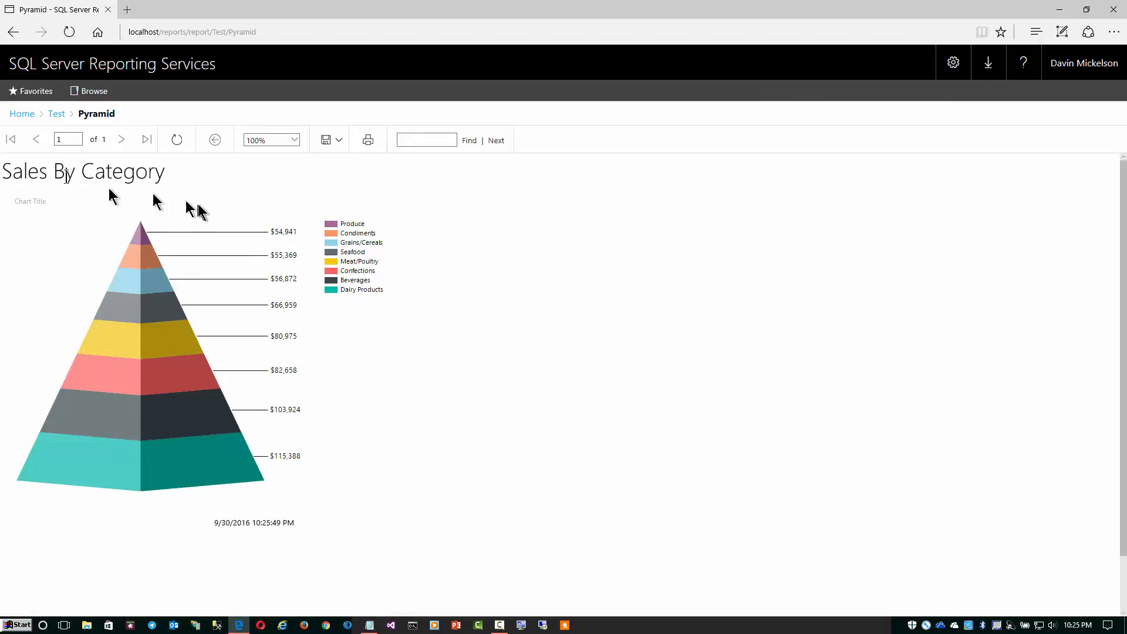
- Go back to the Test folder, manage the Pyramid report and open it for editing in Report Builder, allowing the app switch
left_click(56, 114)
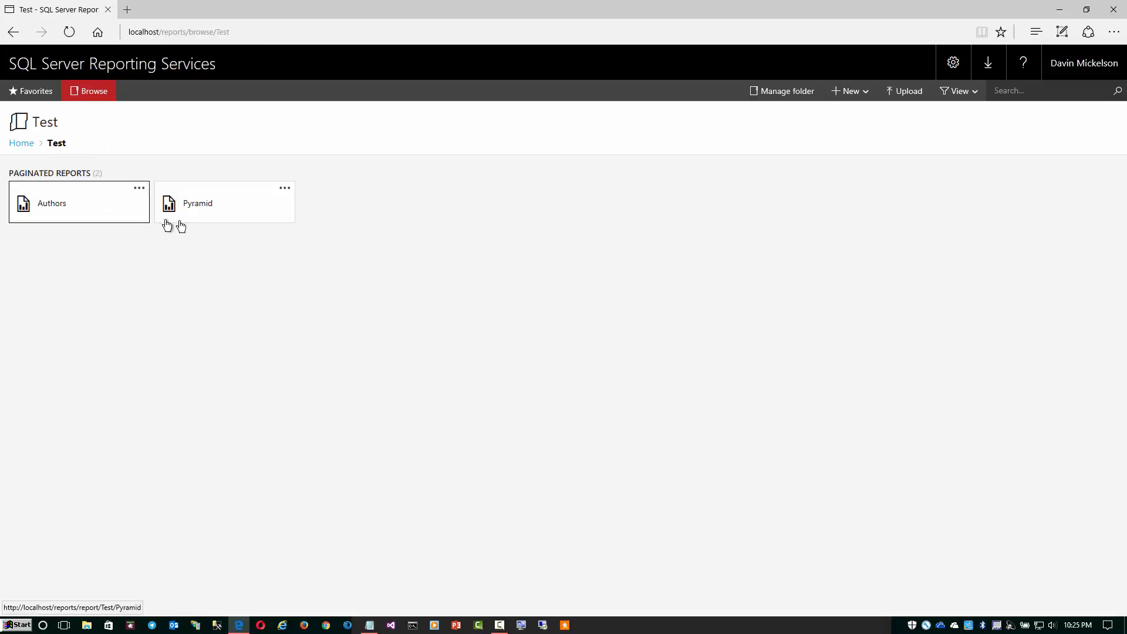
left_click(284, 188)
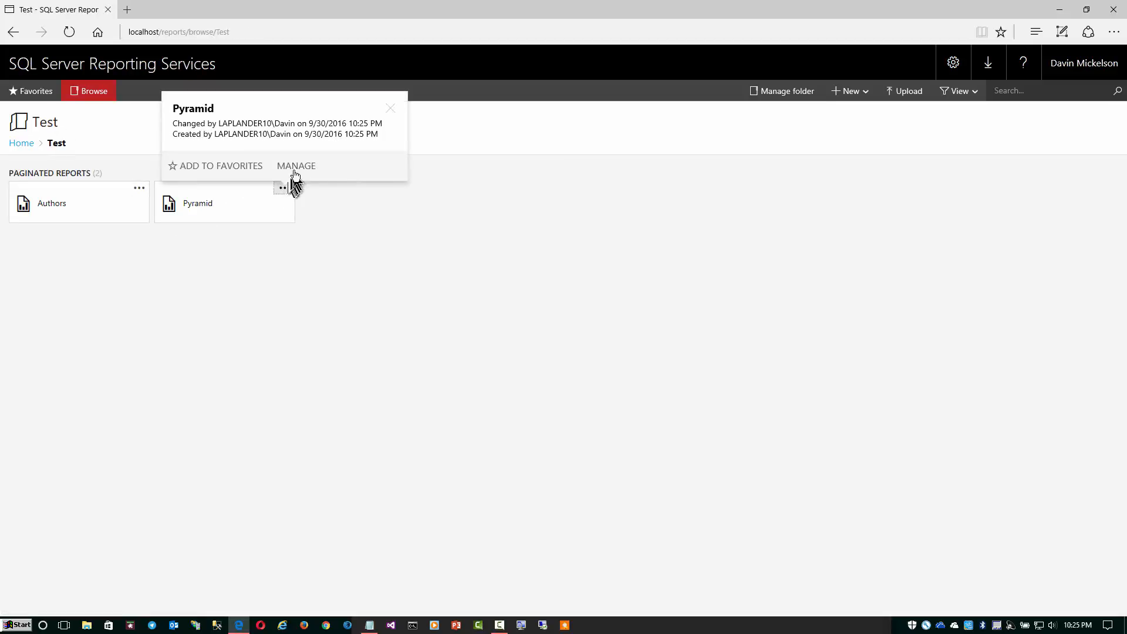
left_click(296, 166)
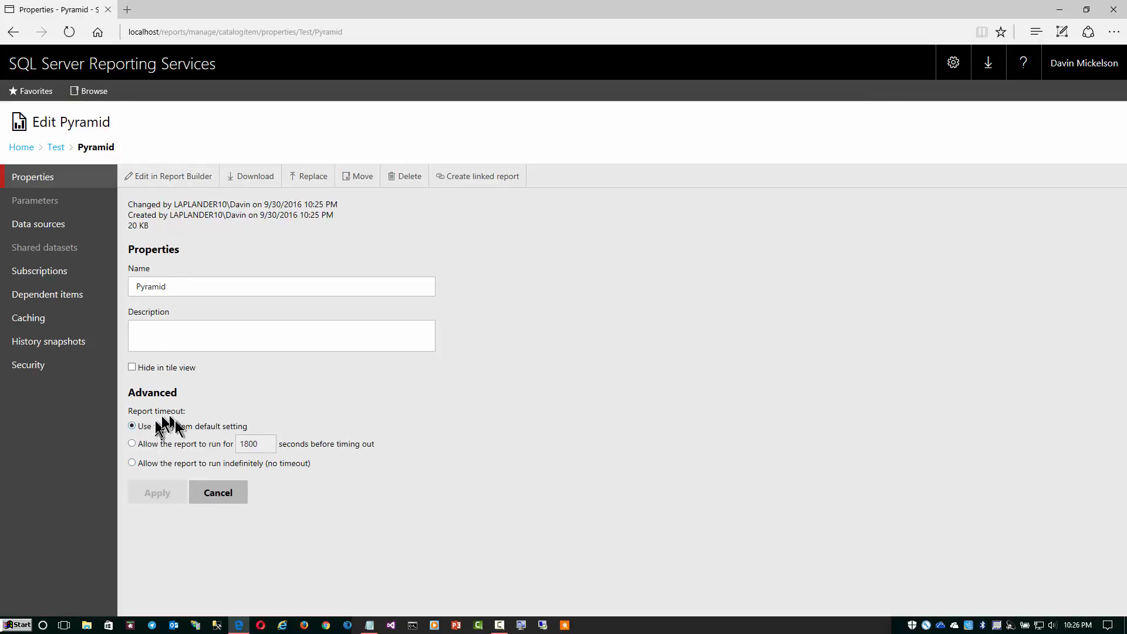
left_click(153, 179)
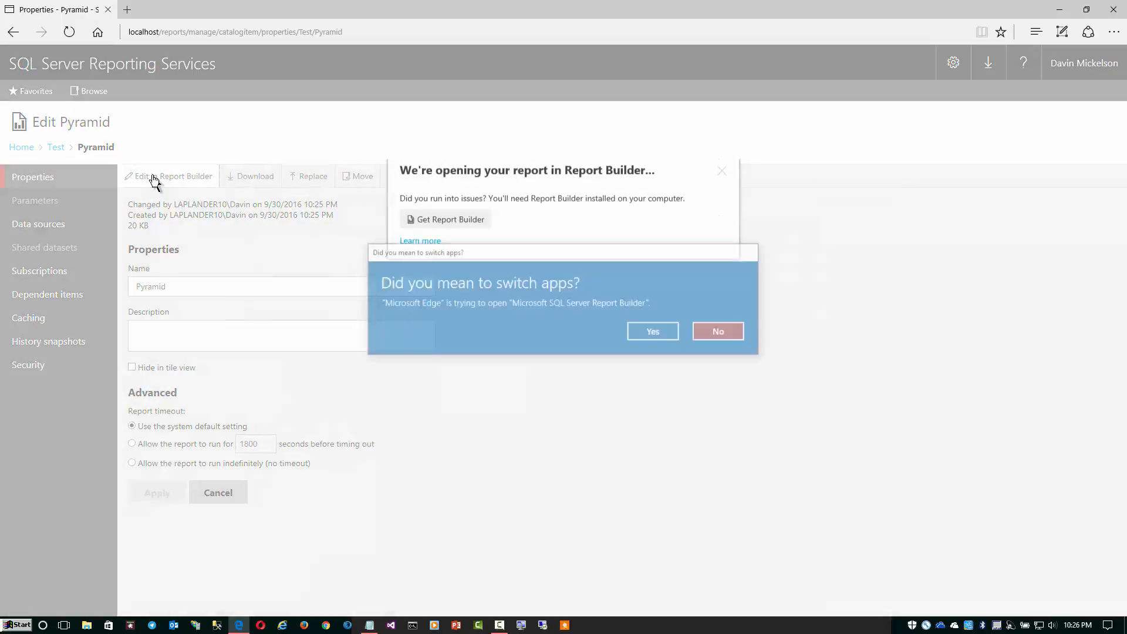
left_click(642, 330)
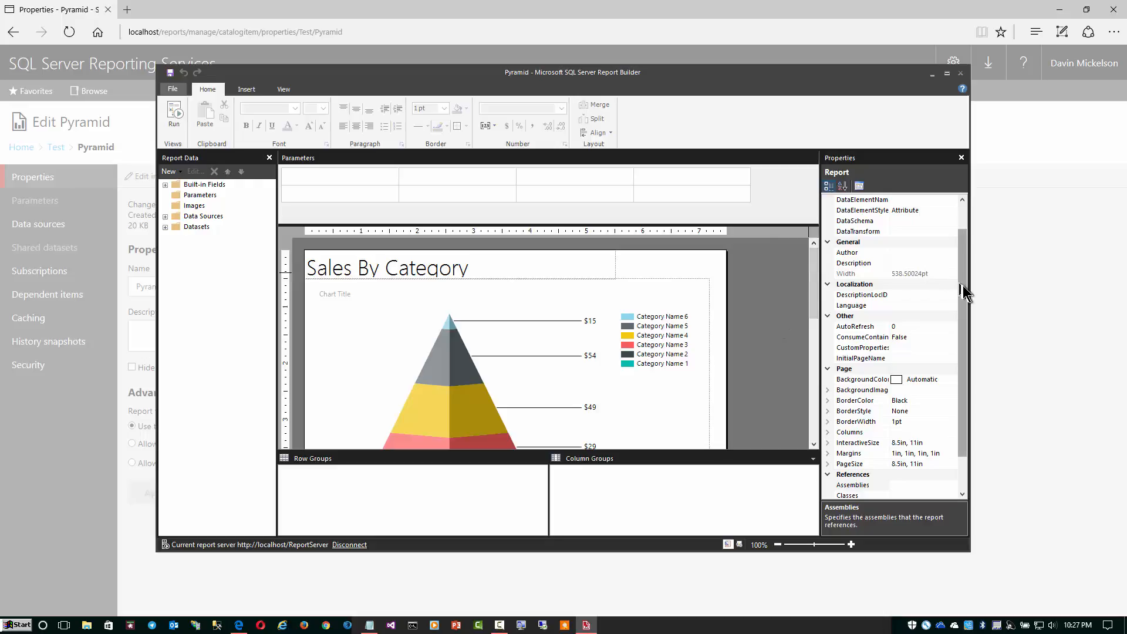
- Hide the Properties pane and maximize the Report Builder window
scroll(962, 292, "up", 1)
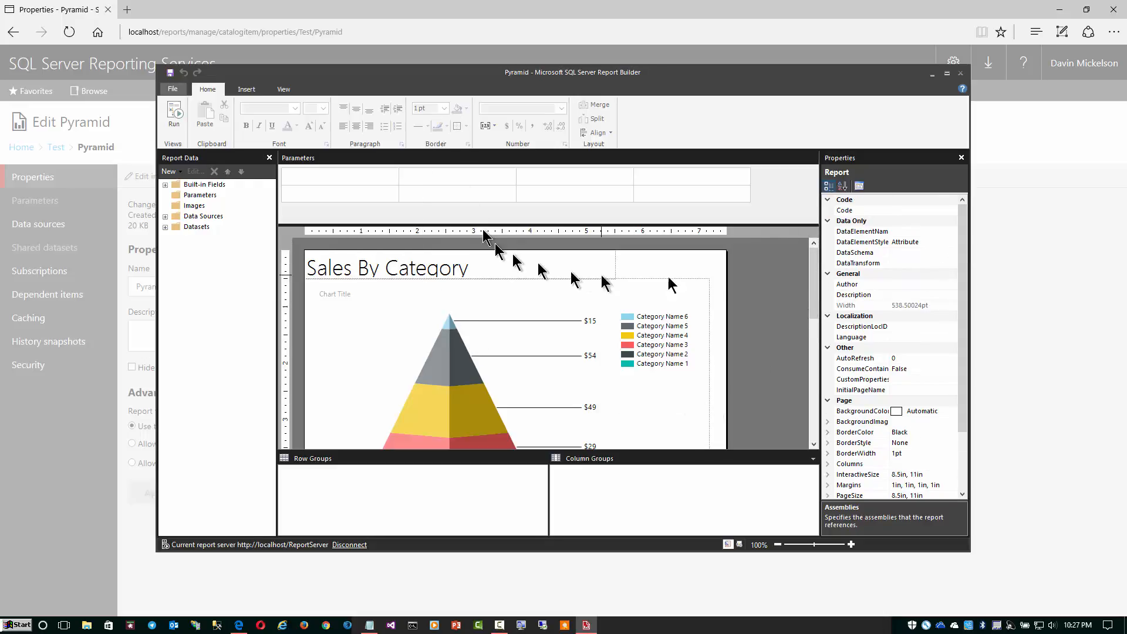
left_click(961, 158)
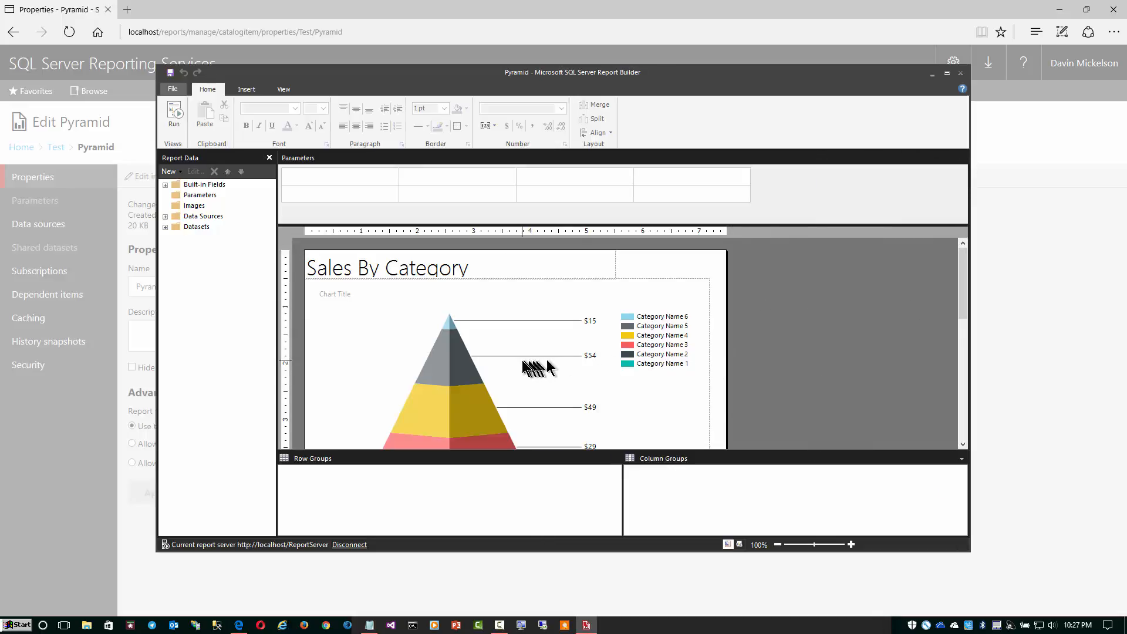
double_click(466, 72)
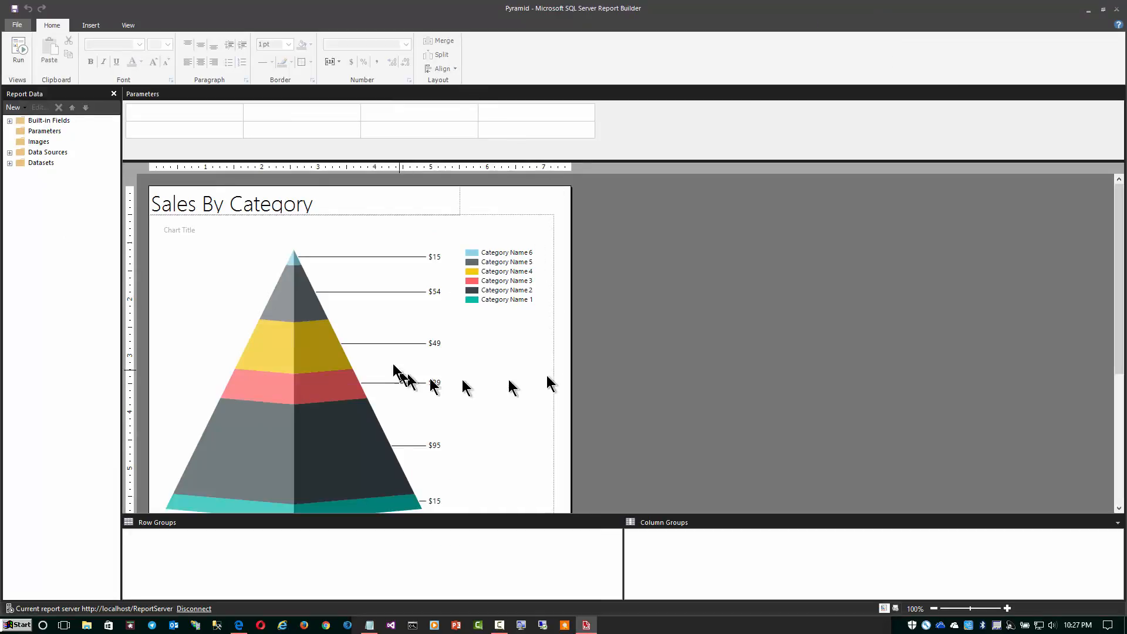
- Select the ProductSales series in the pyramid chart and show the Properties pane again
left_click(328, 342)
left_click(297, 326)
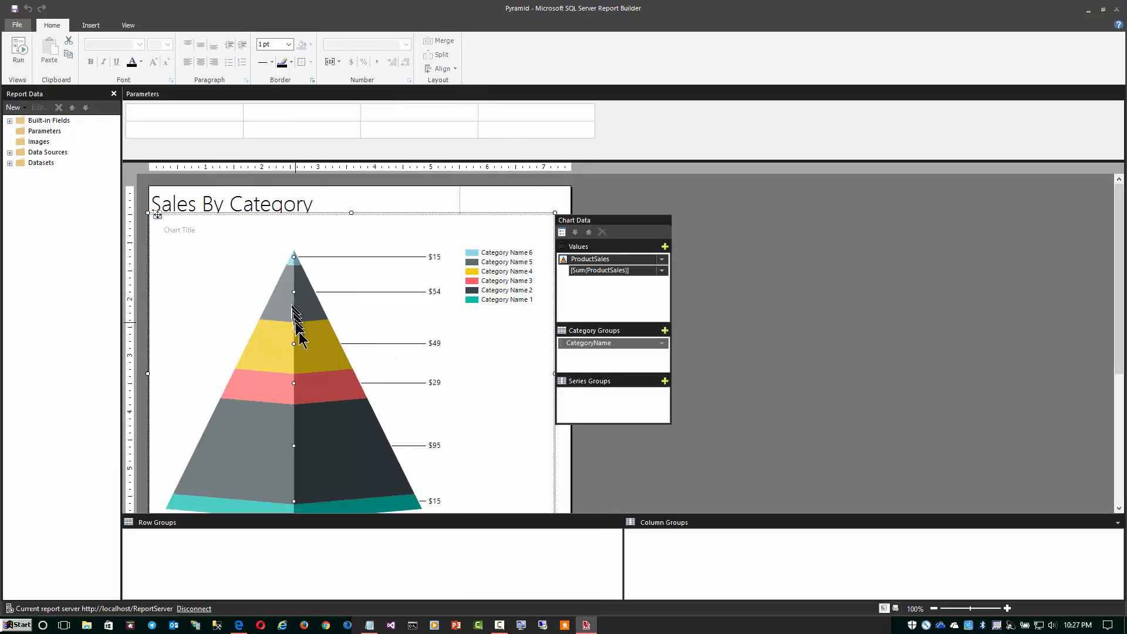
left_click(126, 26)
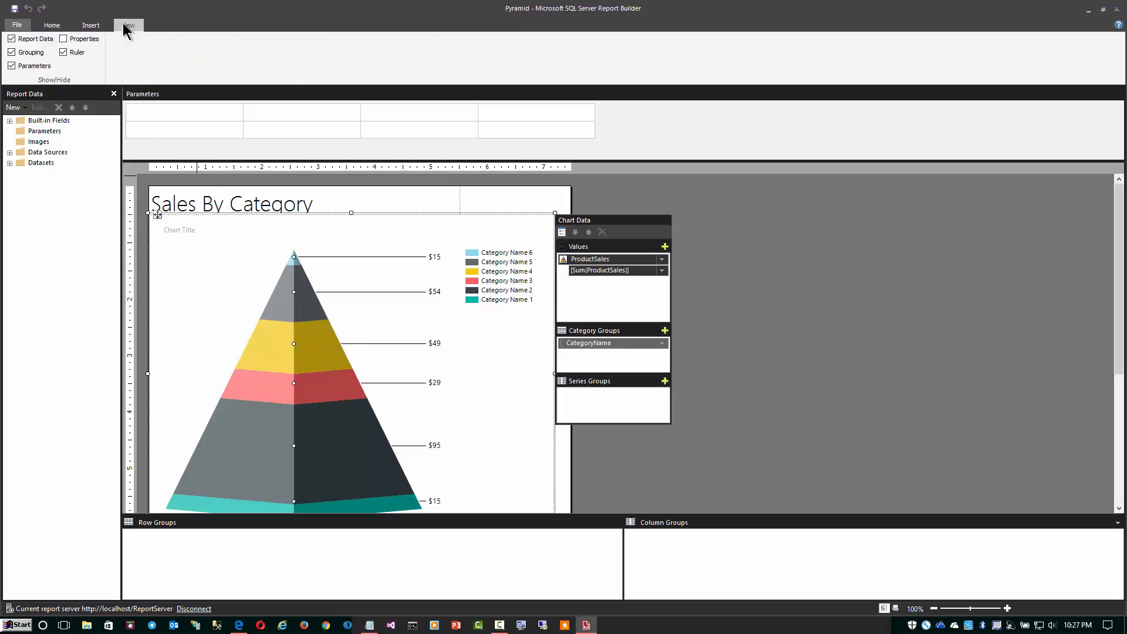
left_click(63, 39)
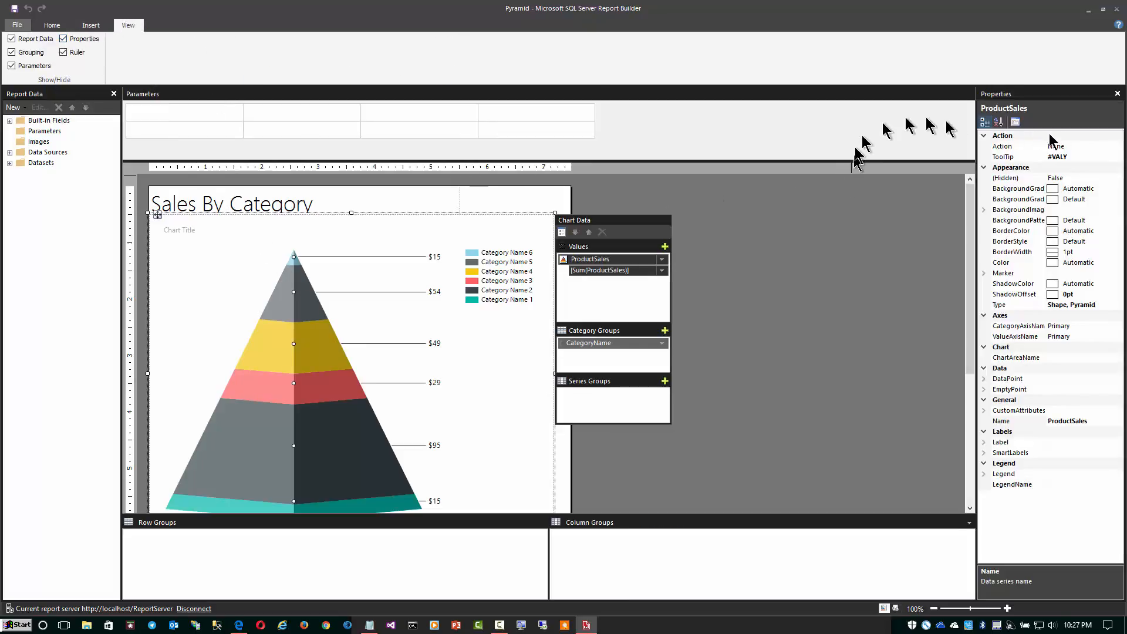